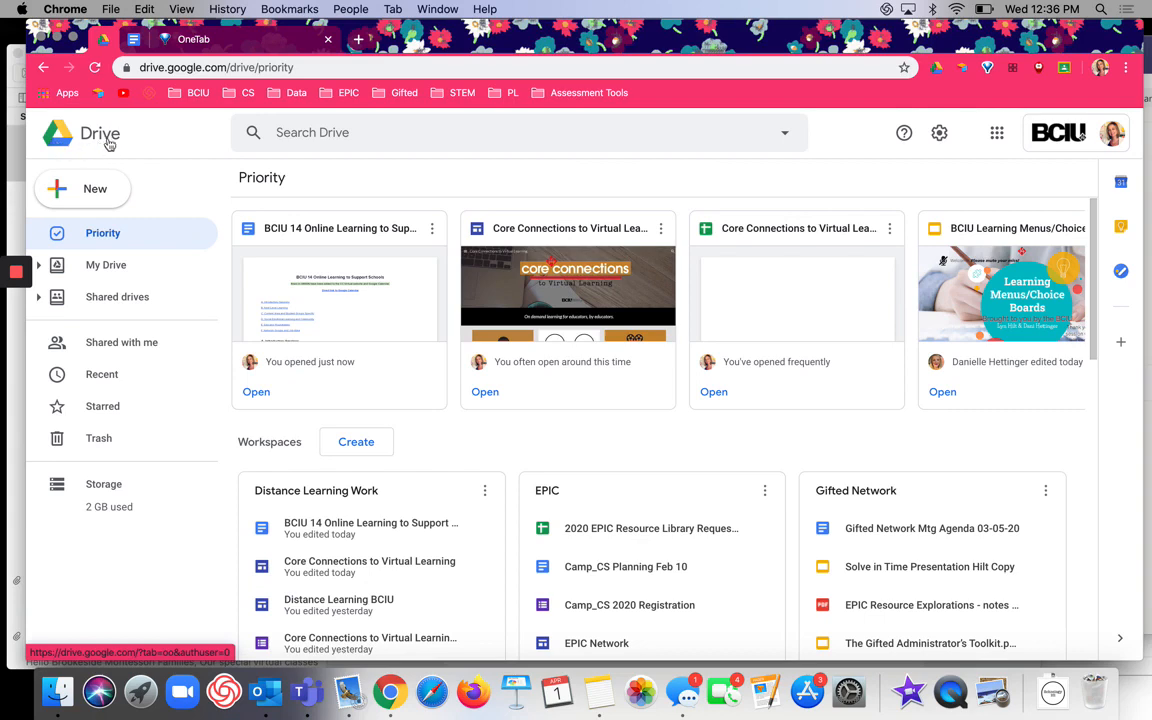
- Create a new blank Google Sites website from Google Drive
{"action": "left_click", "coordinate": [120, 195]}
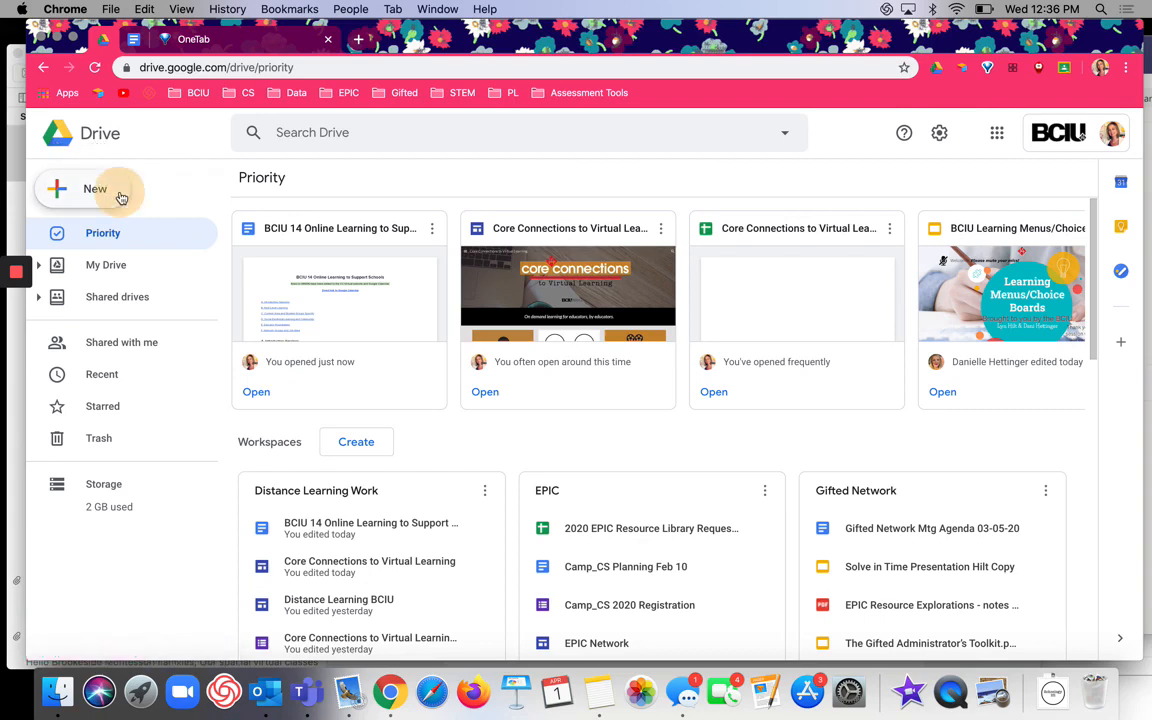
{"action": "mouse_move", "coordinate": [186, 374]}
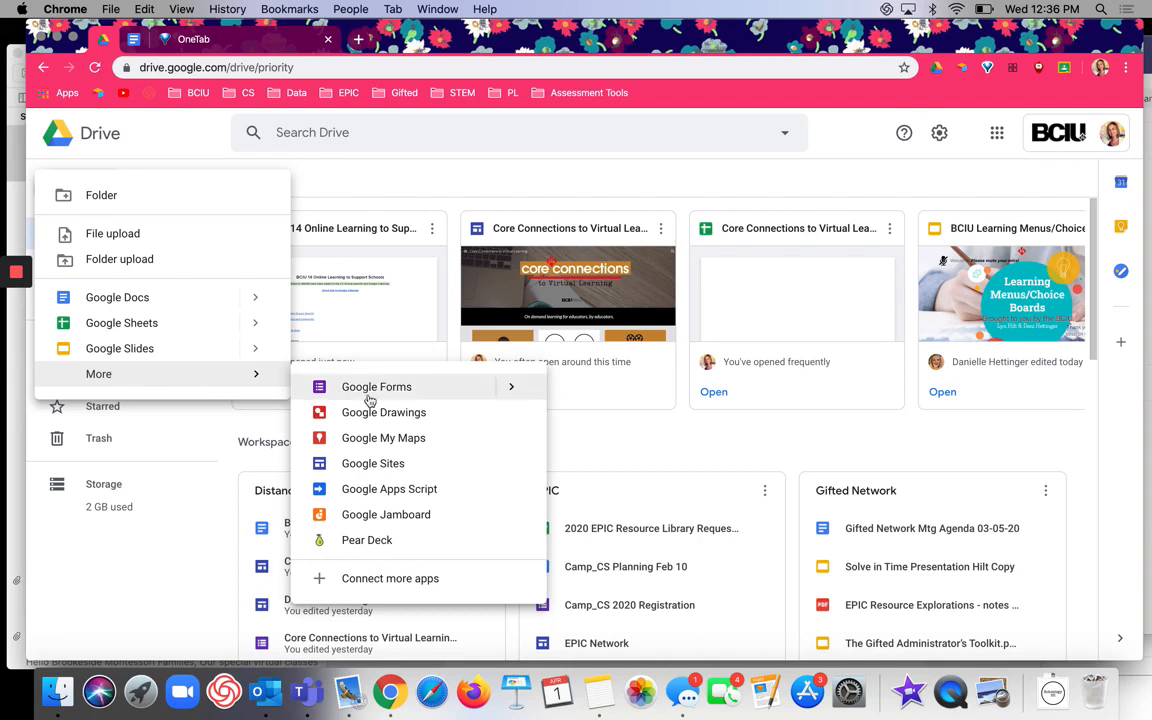
{"action": "left_click", "coordinate": [398, 465]}
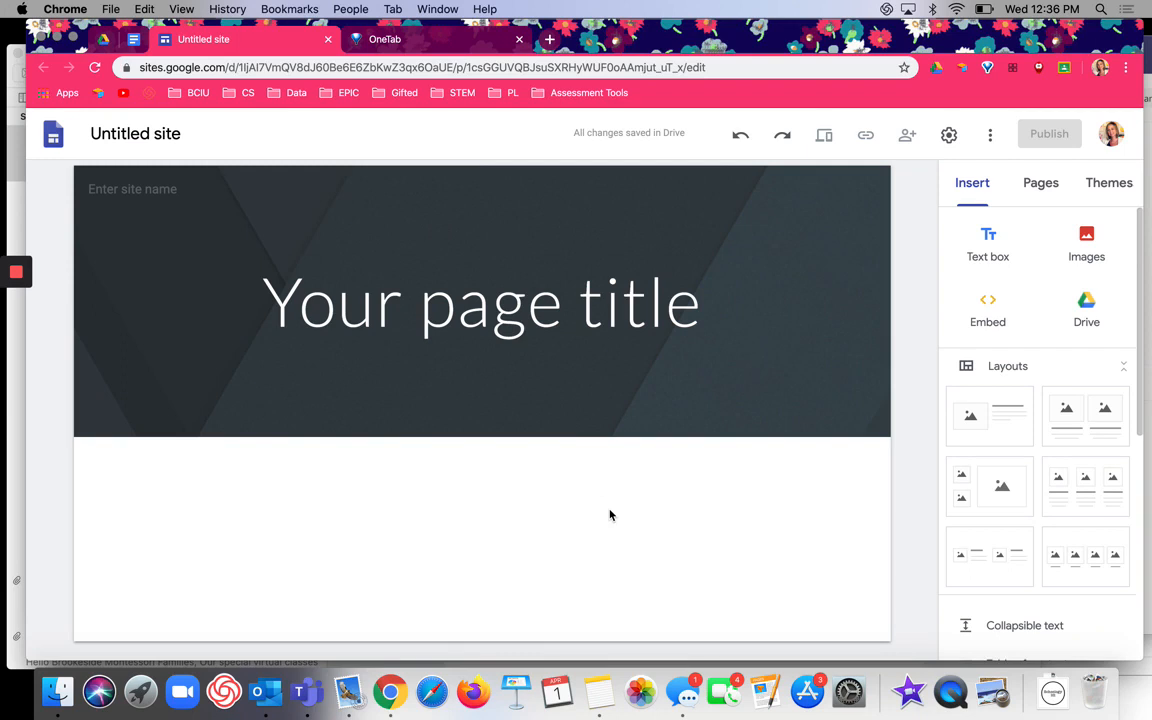
- Replace the placeholder page title in the header with the teacher's name in possessive form followed by "Website"
{"action": "left_click", "coordinate": [528, 303]}
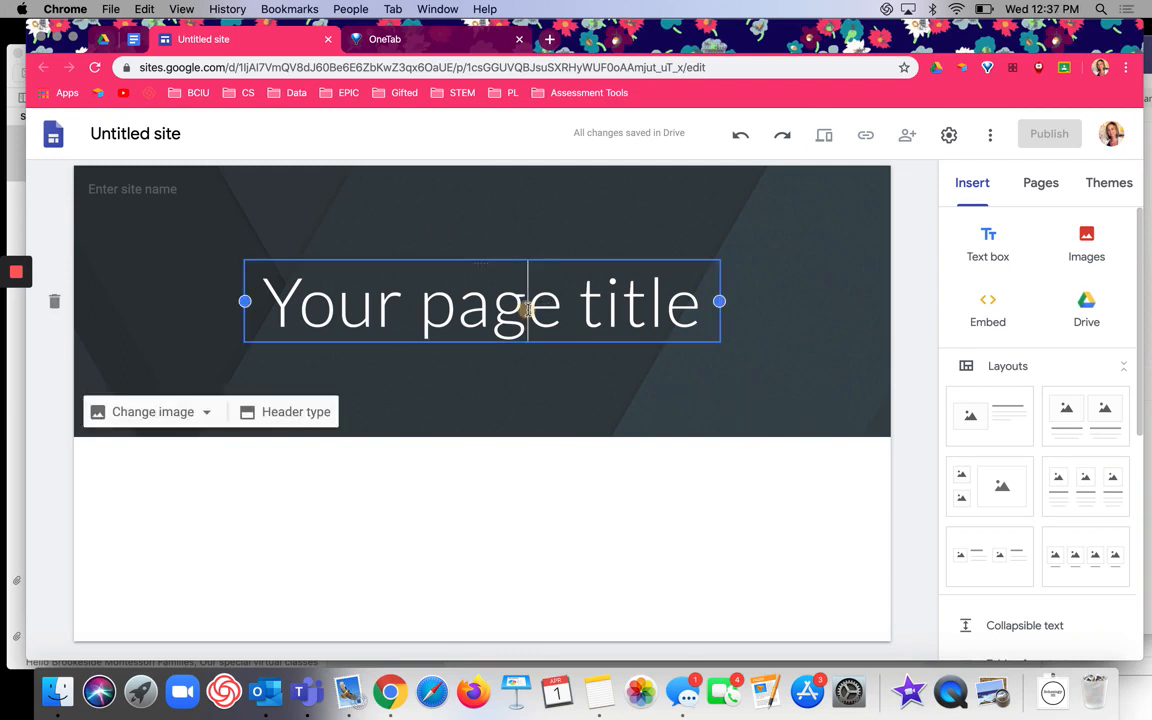
{"action": "triple_click", "coordinate": [531, 308]}
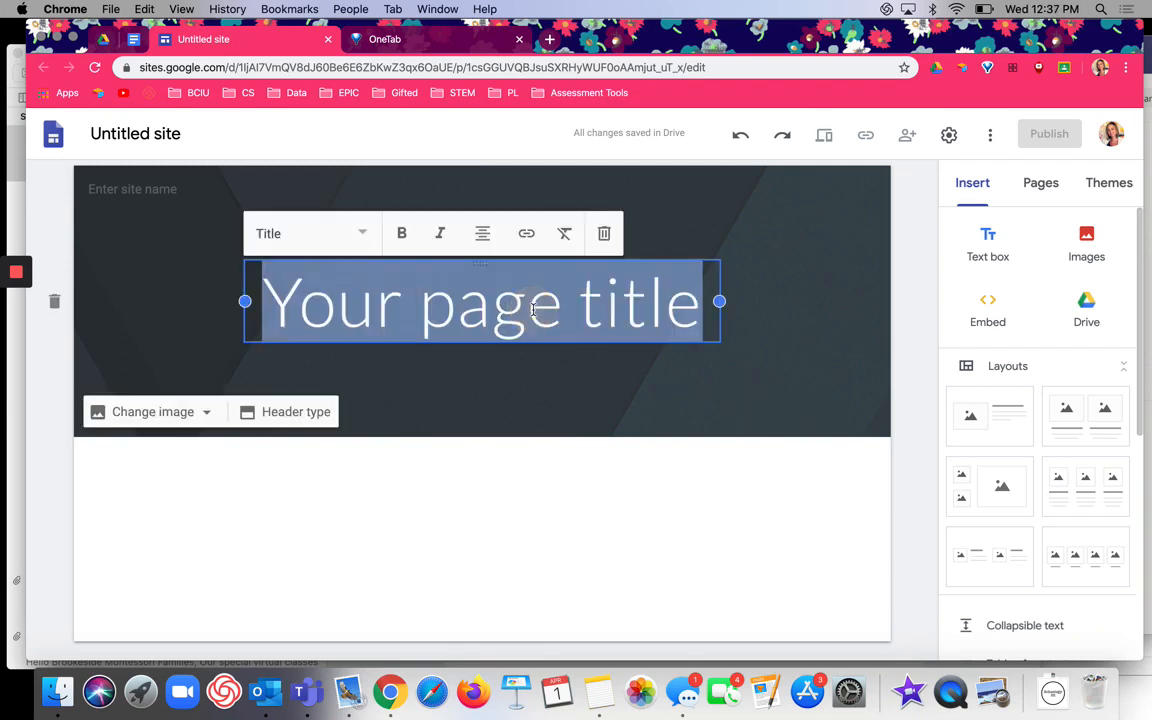
{"action": "type", "text": "Mrs. Hilt's Wb"}
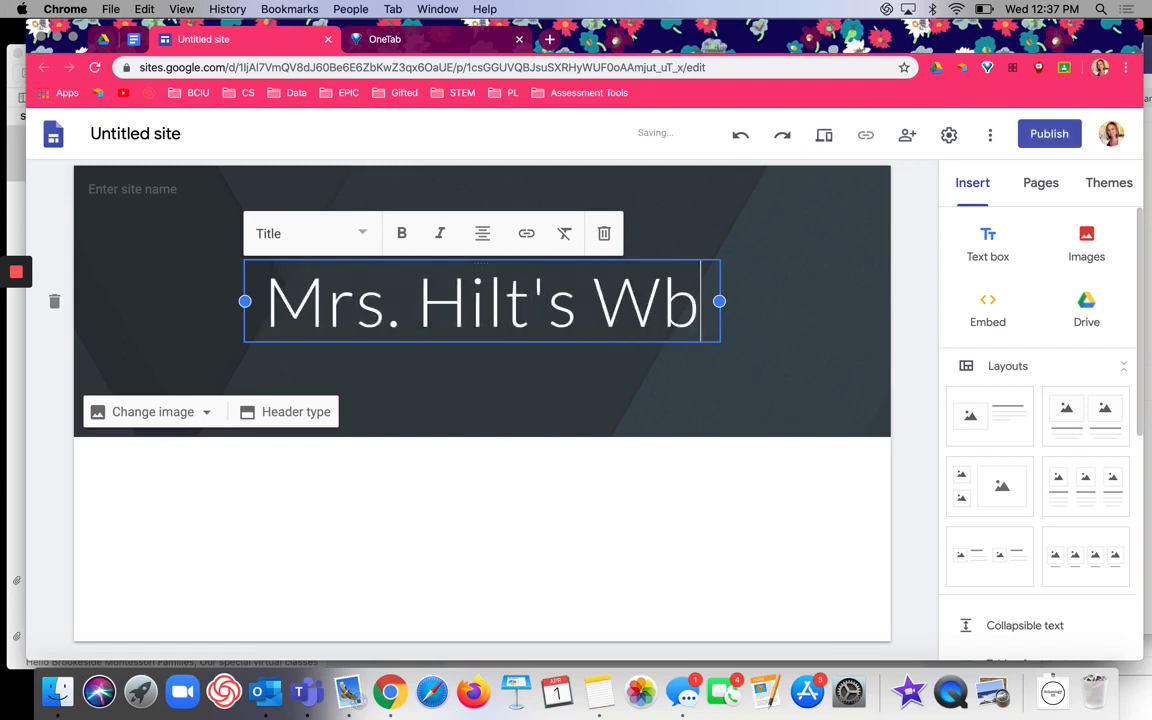
{"action": "key", "text": "BackSpace"}
{"action": "type", "text": "ebsite"}
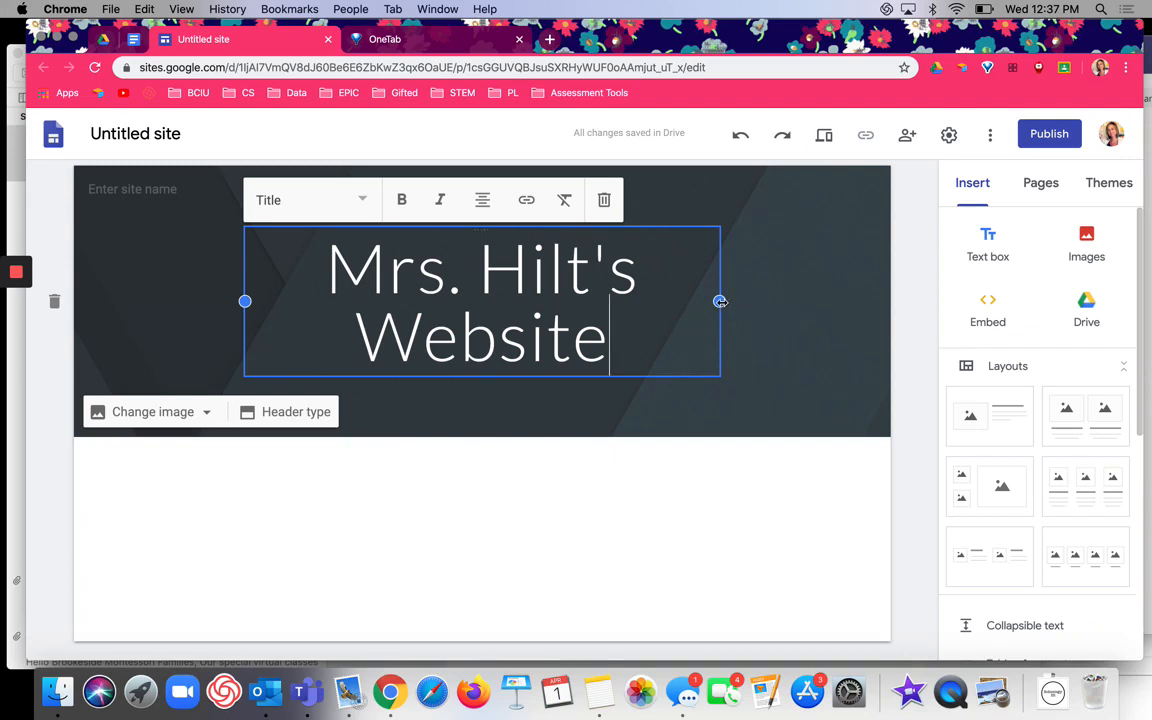
- Widen the header's title box on both sides so the page title fits on one line
{"action": "left_click_drag", "start_coordinate": [720, 301], "coordinate": [840, 298]}
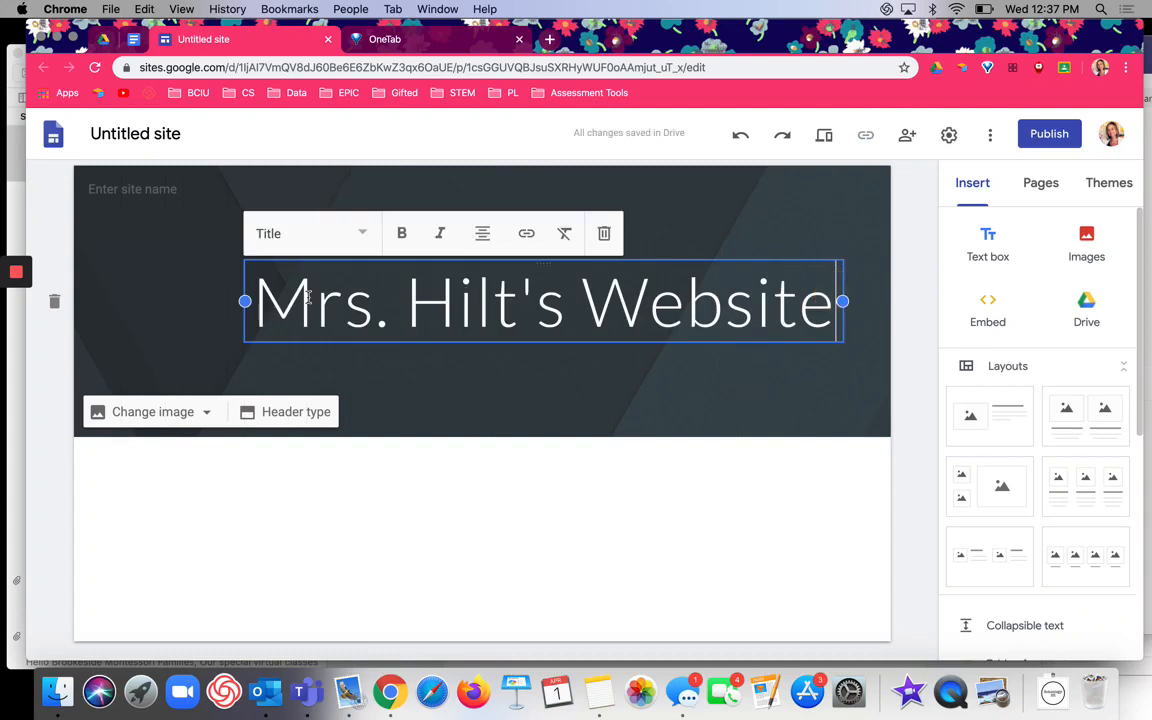
{"action": "left_click_drag", "start_coordinate": [244, 301], "coordinate": [112, 288]}
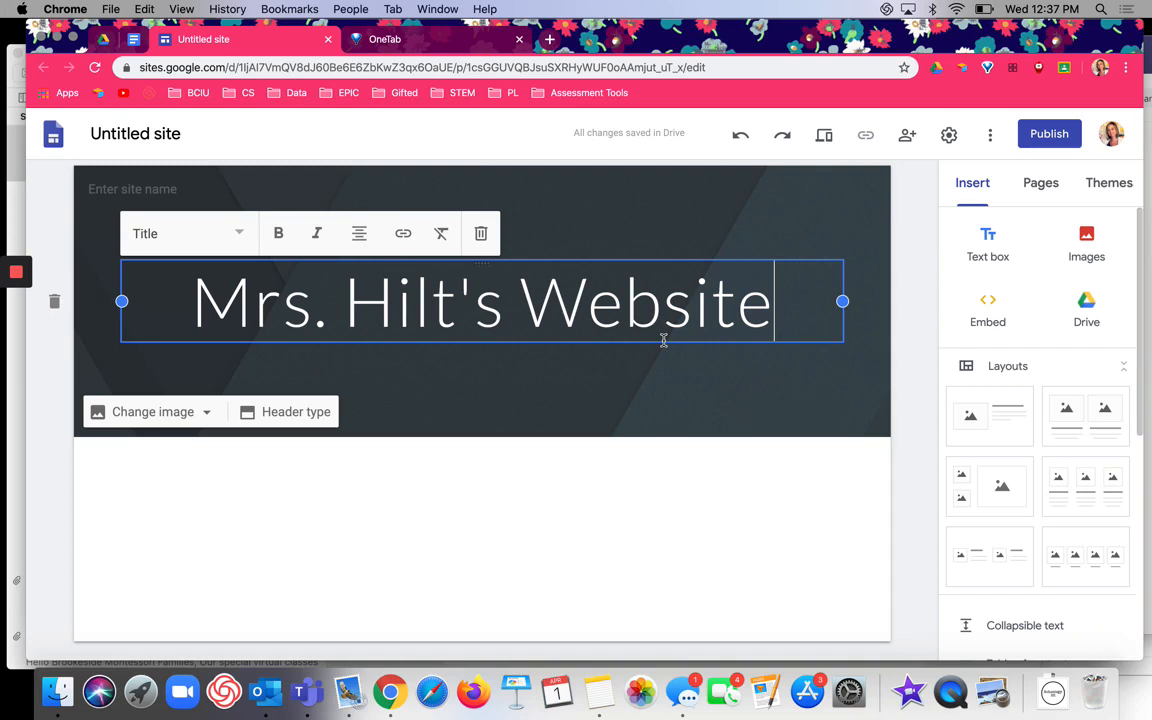
{"action": "left_click", "coordinate": [548, 505]}
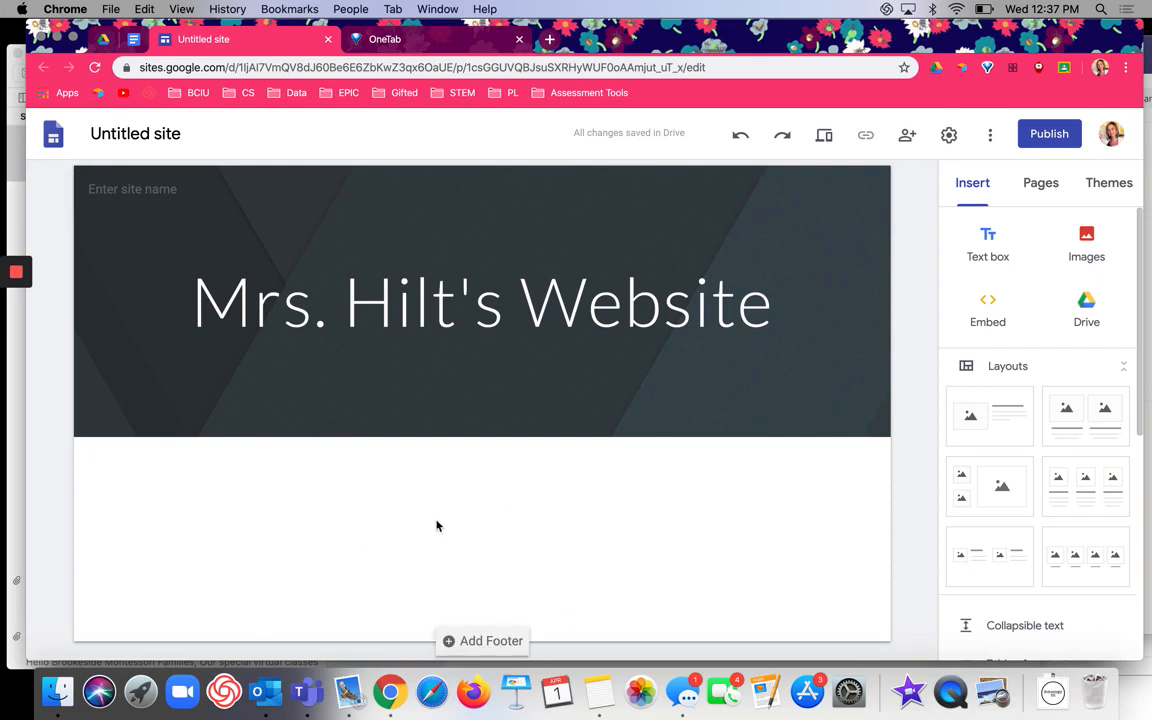
- Look at the quick insert wheel in the blank area below the header and return the browser zoom to actual size
{"action": "double_click", "coordinate": [401, 517]}
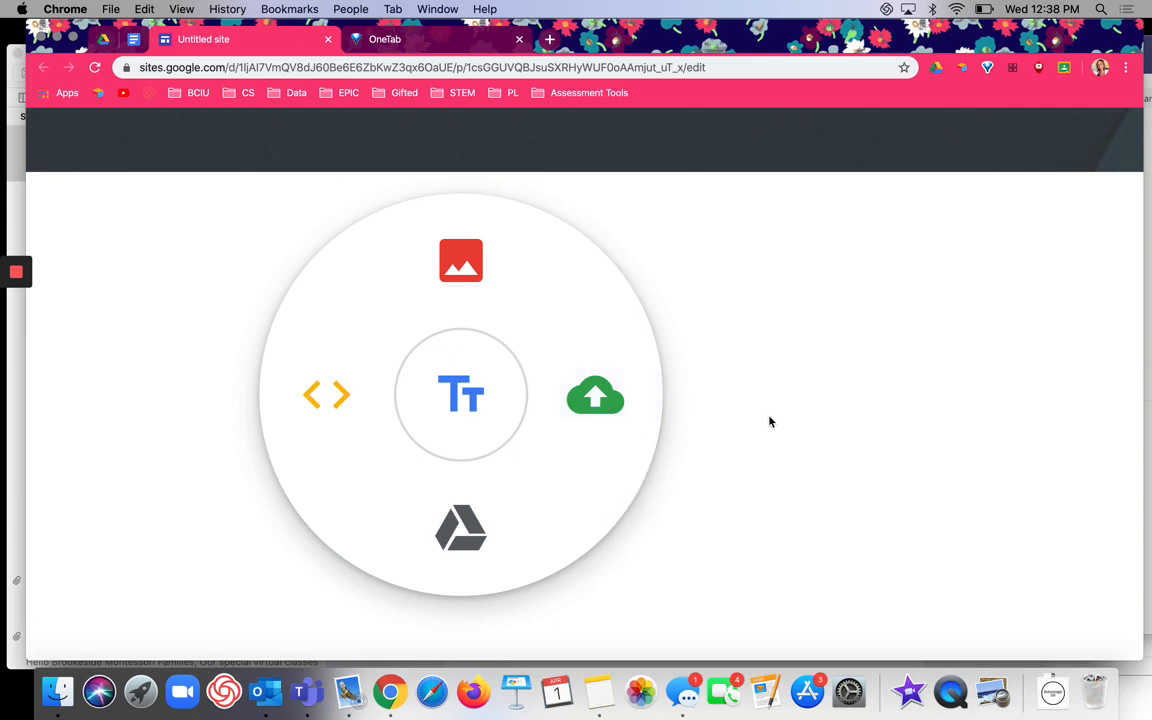
{"action": "scroll", "coordinate": [768, 423], "scroll_direction": "down", "scroll_amount": 5}
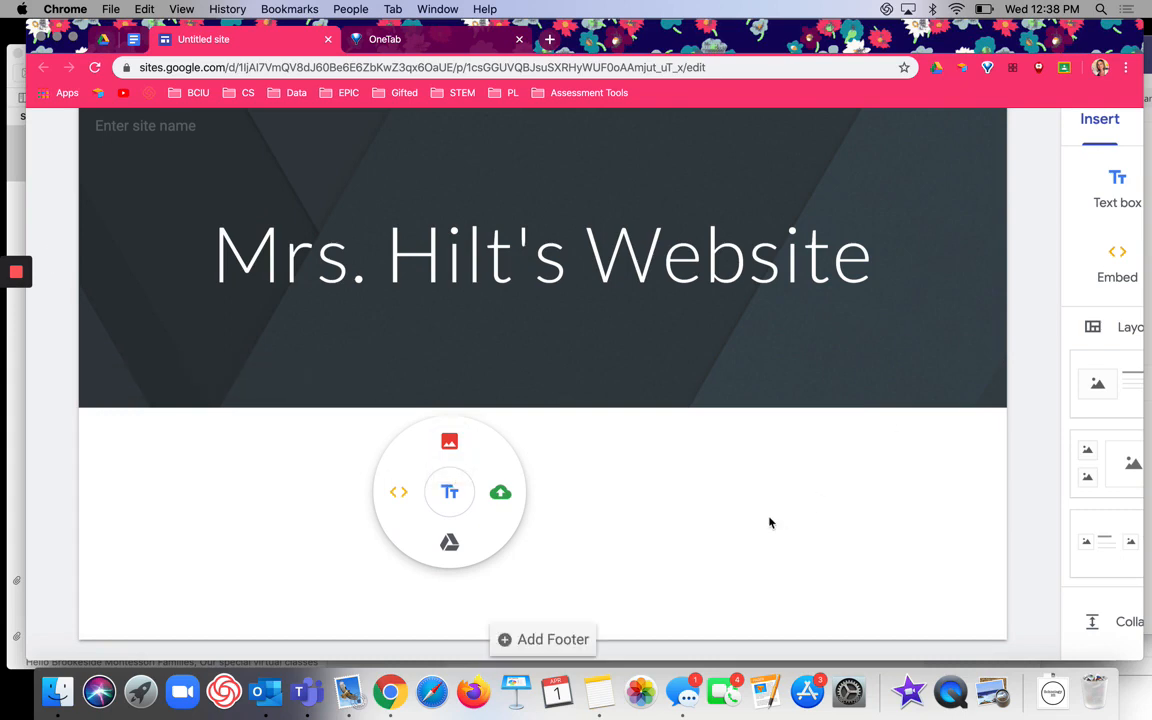
{"action": "left_click", "coordinate": [181, 9]}
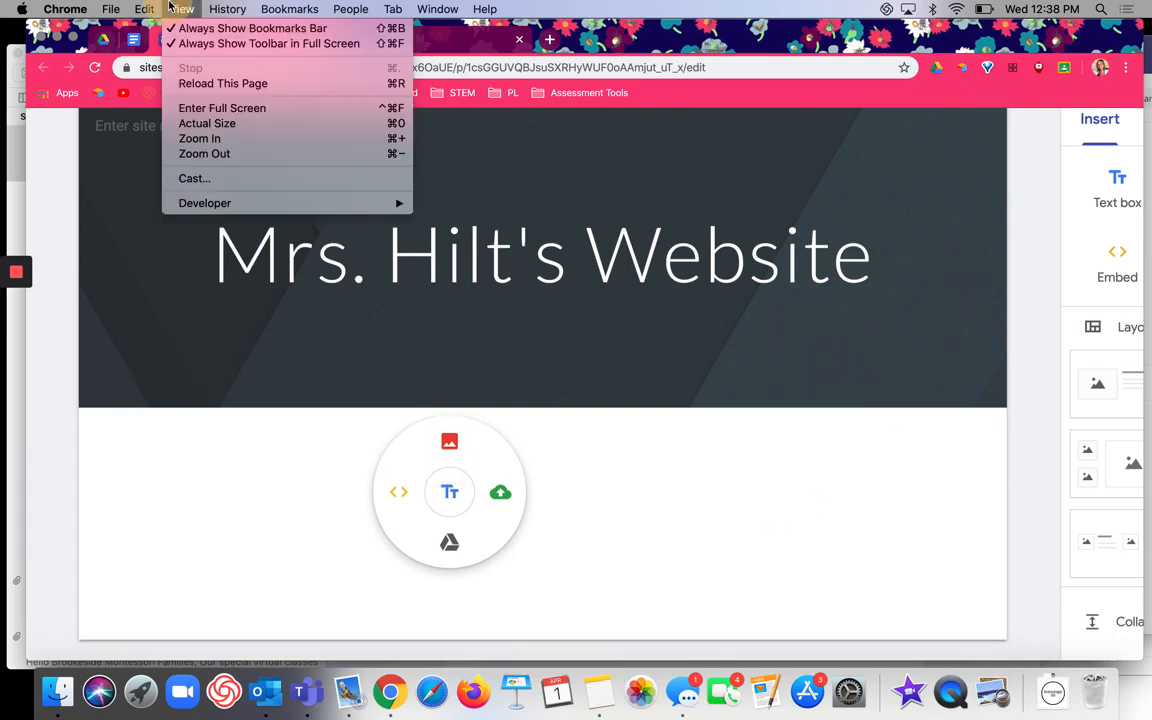
{"action": "left_click", "coordinate": [192, 124]}
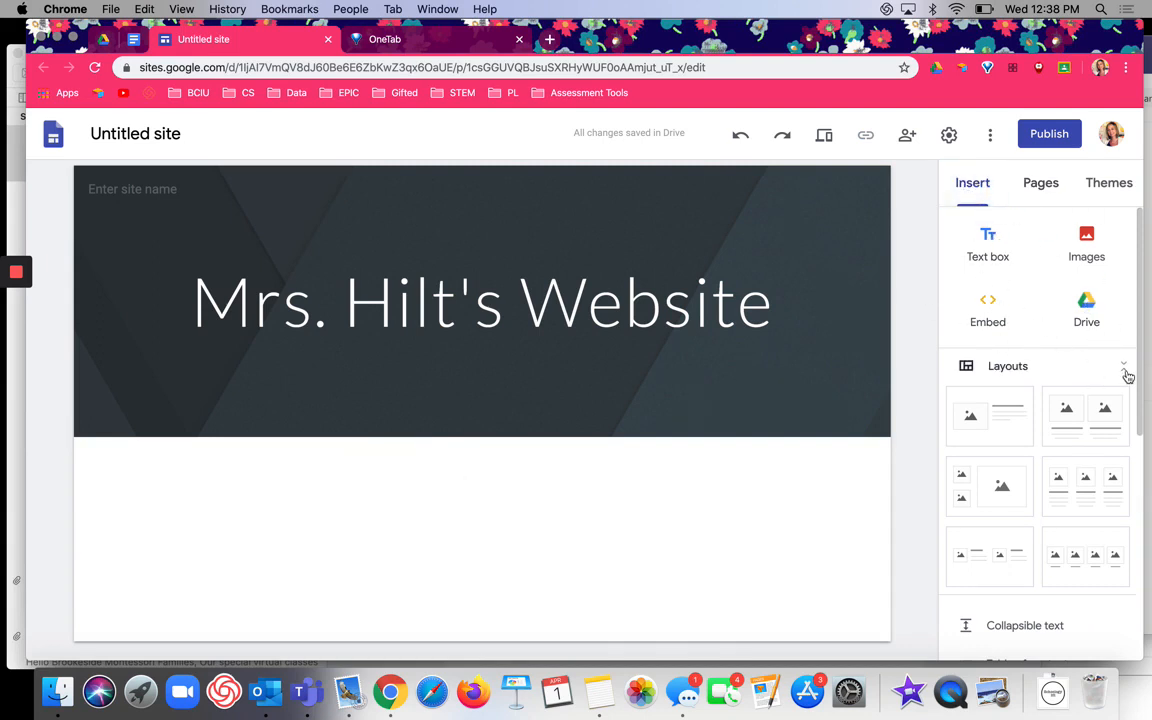
- Insert the layout with one image beside text below the header and set its heading to "Welcome to my class site!"
{"action": "scroll", "coordinate": [1112, 372], "scroll_direction": "down", "scroll_amount": 3}
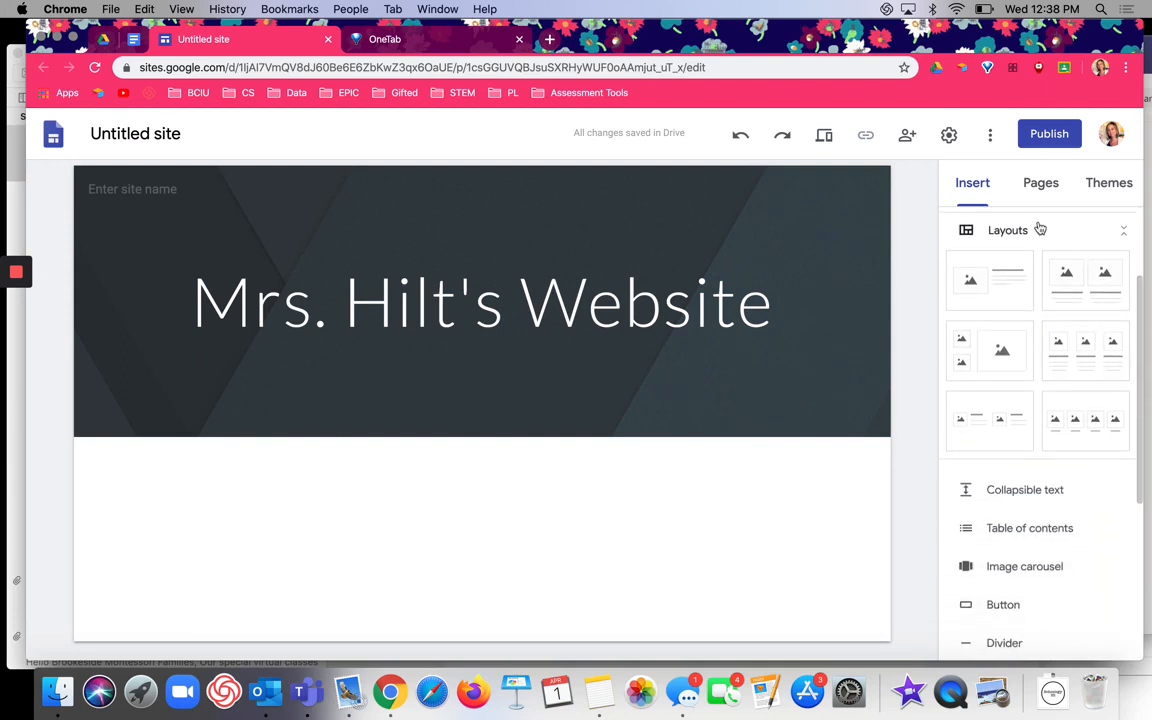
{"action": "left_click", "coordinate": [990, 295]}
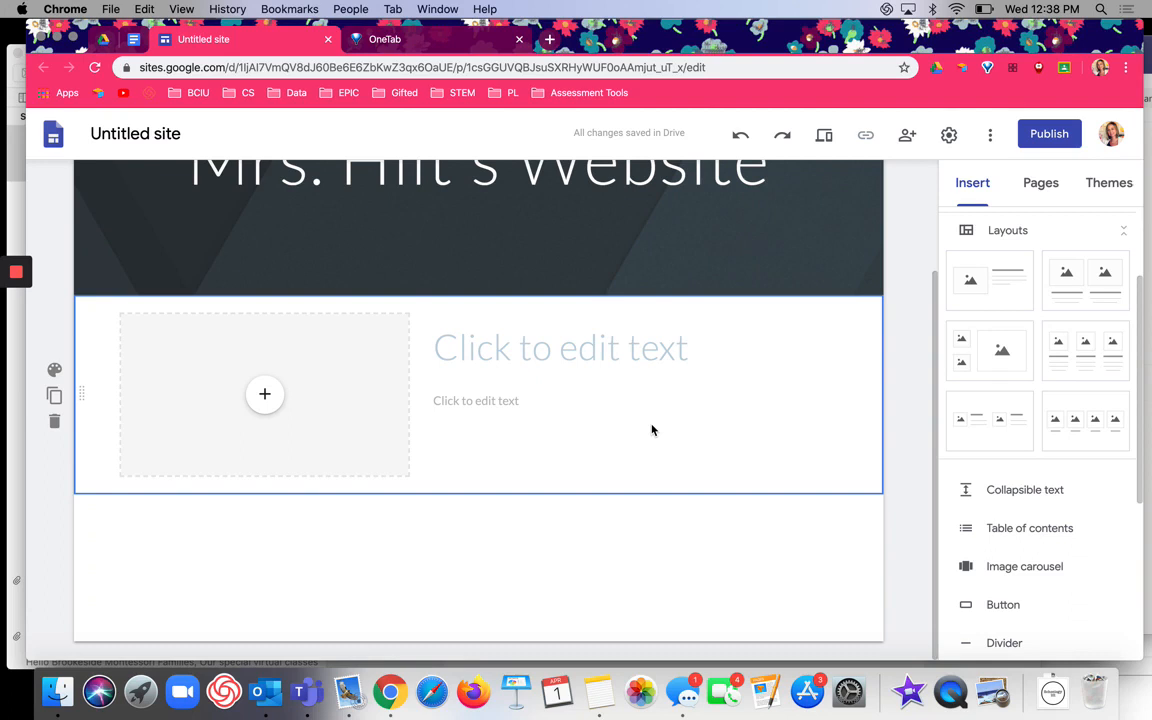
{"action": "left_click", "coordinate": [549, 345]}
{"action": "type", "text": "Wel"}
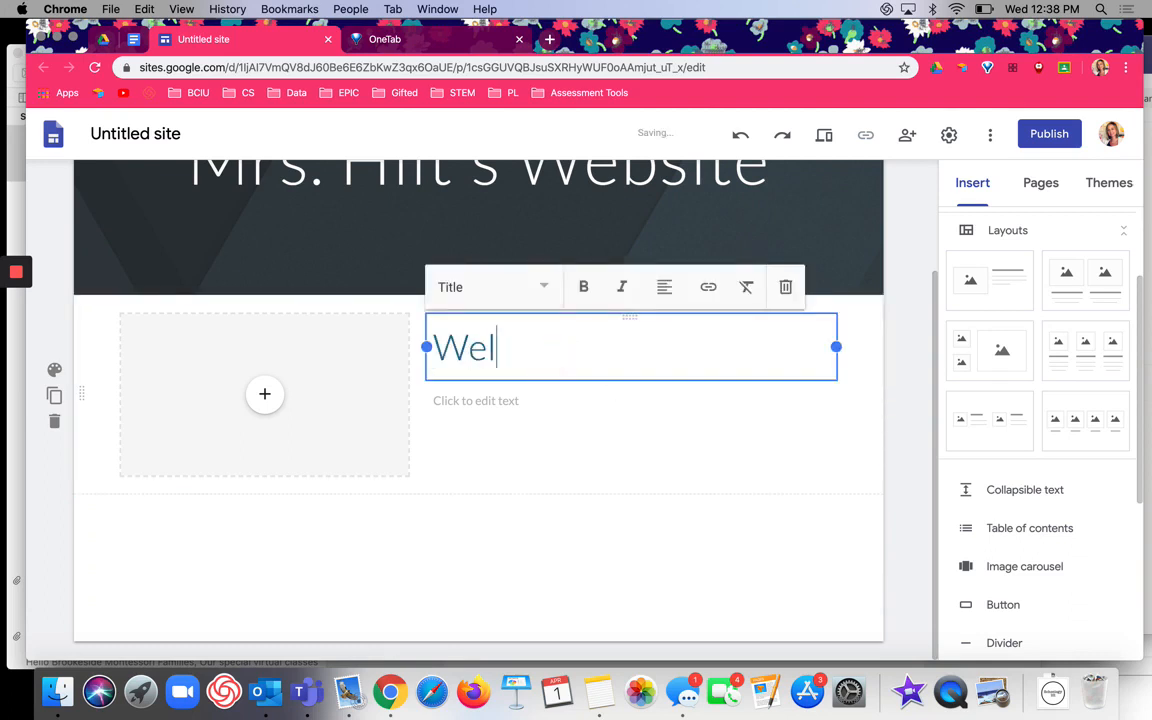
{"action": "type", "text": "come to my"}
{"action": "key", "text": "BackSpace"}
{"action": "key", "text": "BackSpace"}
{"action": "type", "text": "y"}
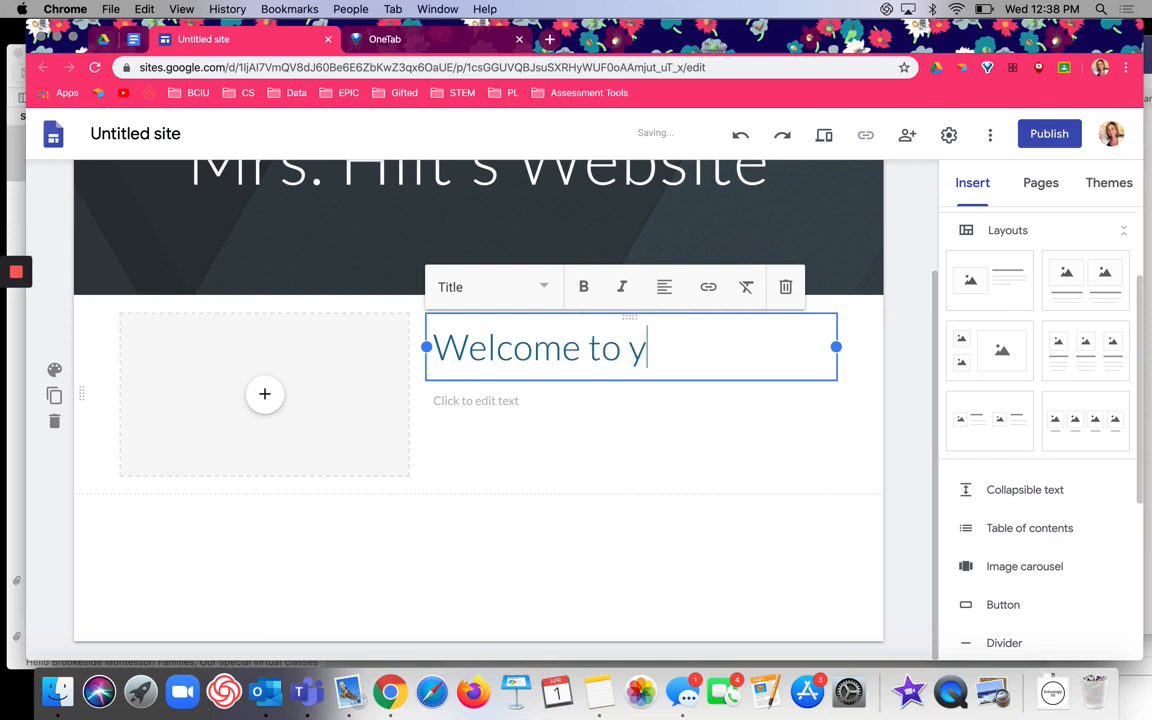
{"action": "key", "text": "BackSpace"}
{"action": "type", "text": "my class site!"}
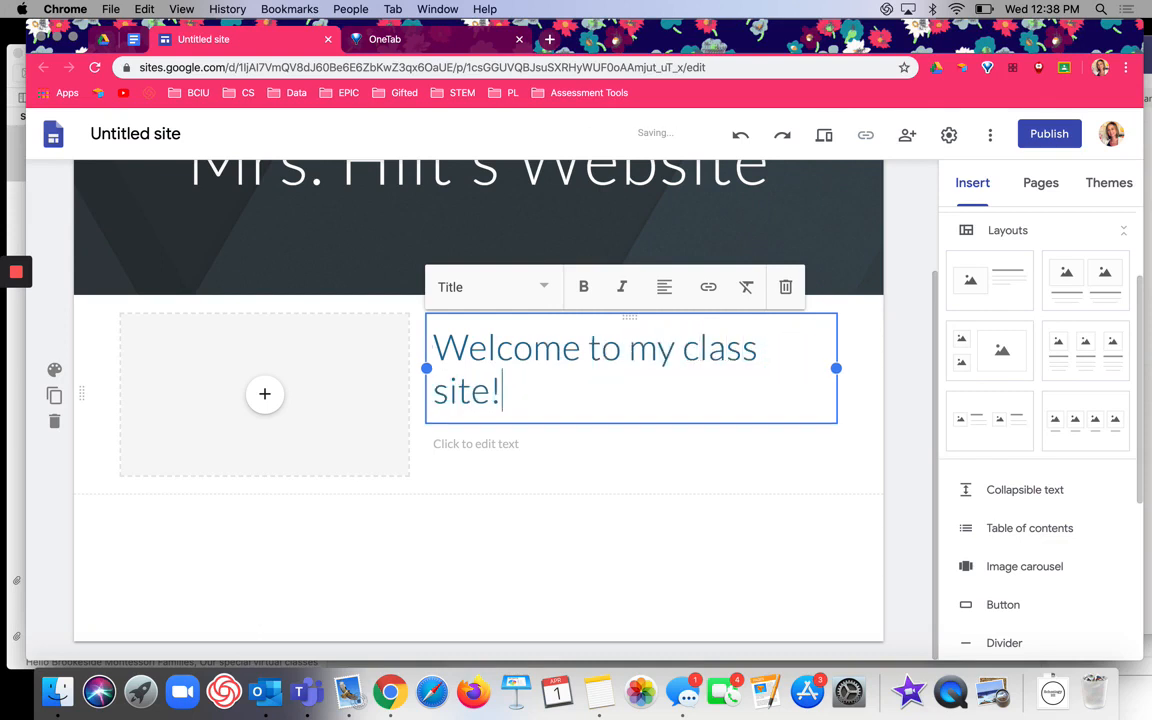
- Write "This is the place where you will go to find class materials and resources to support your learning at home." below the welcome heading
{"action": "left_click", "coordinate": [457, 448]}
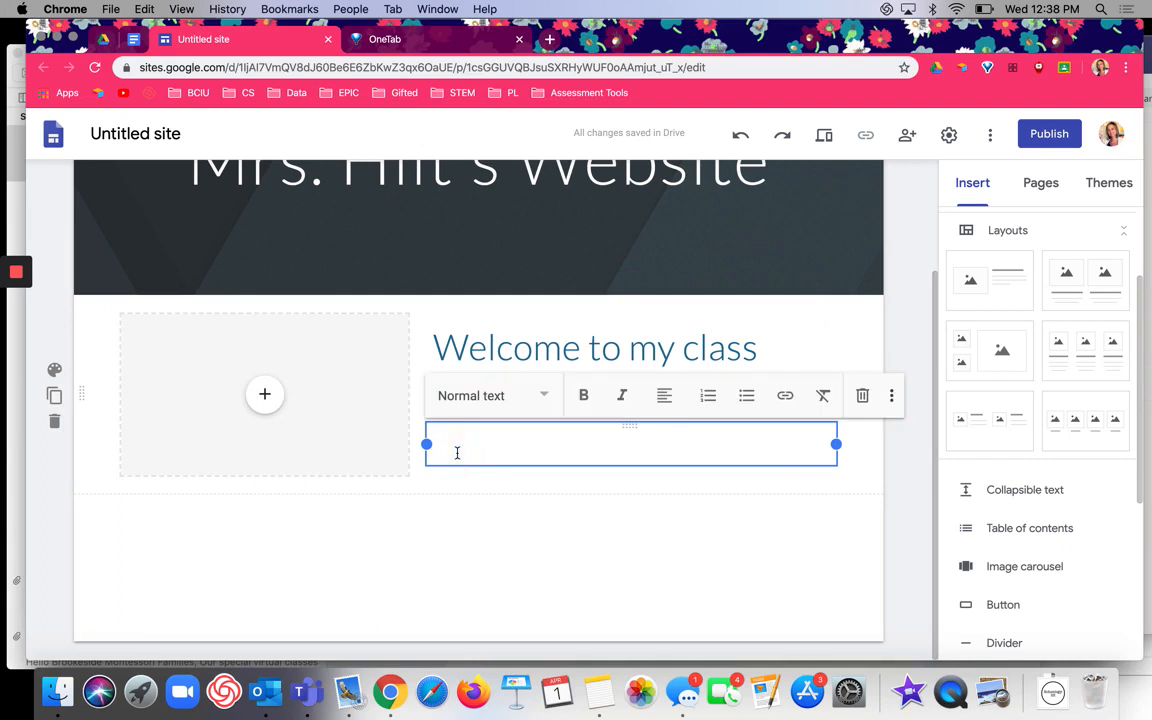
{"action": "type", "text": "This is the place "}
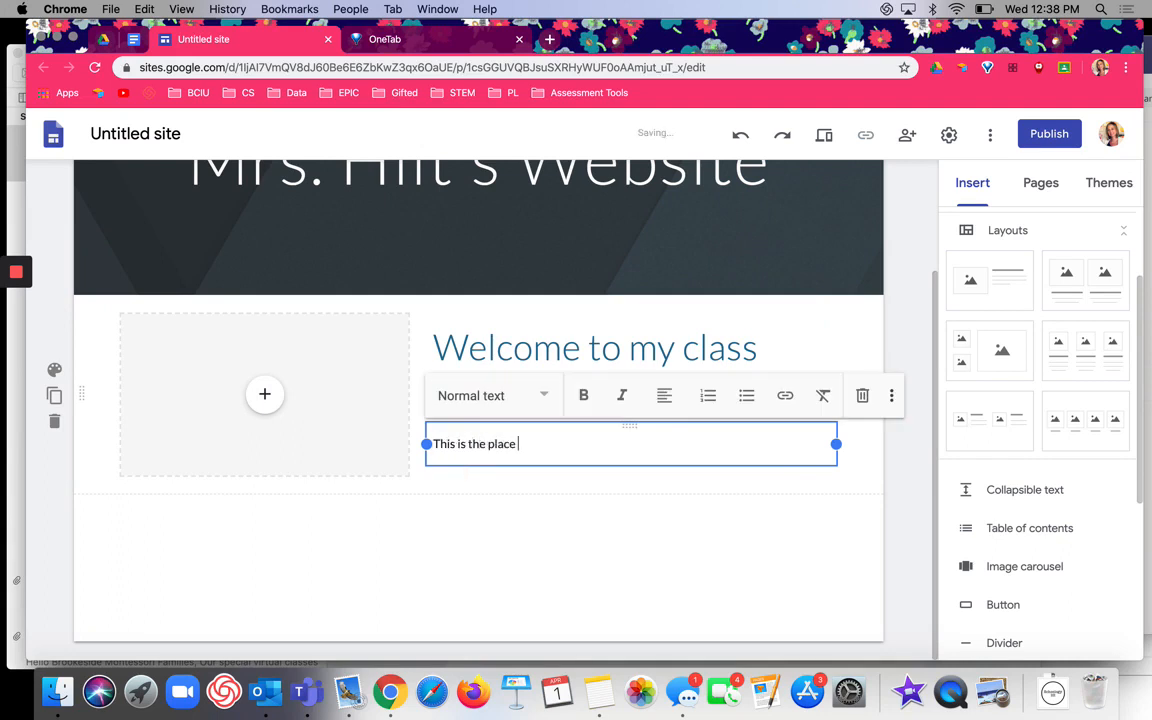
{"action": "type", "text": "where you will go to find class materi"}
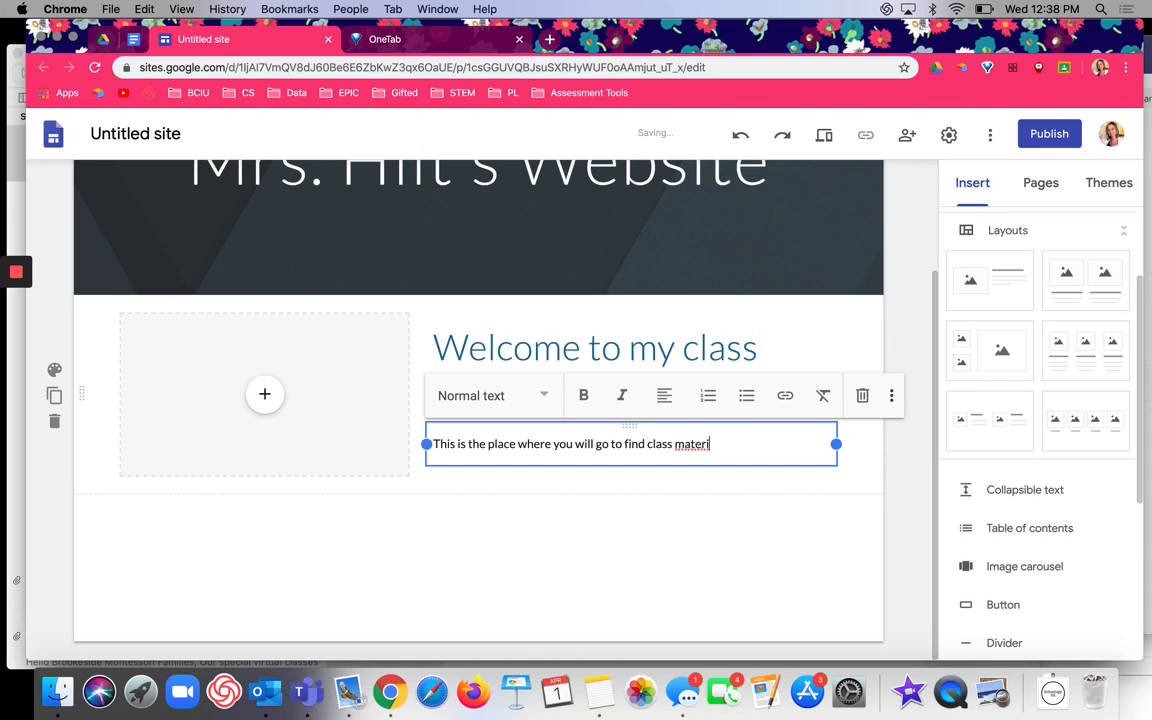
{"action": "type", "text": "als and resources to su"}
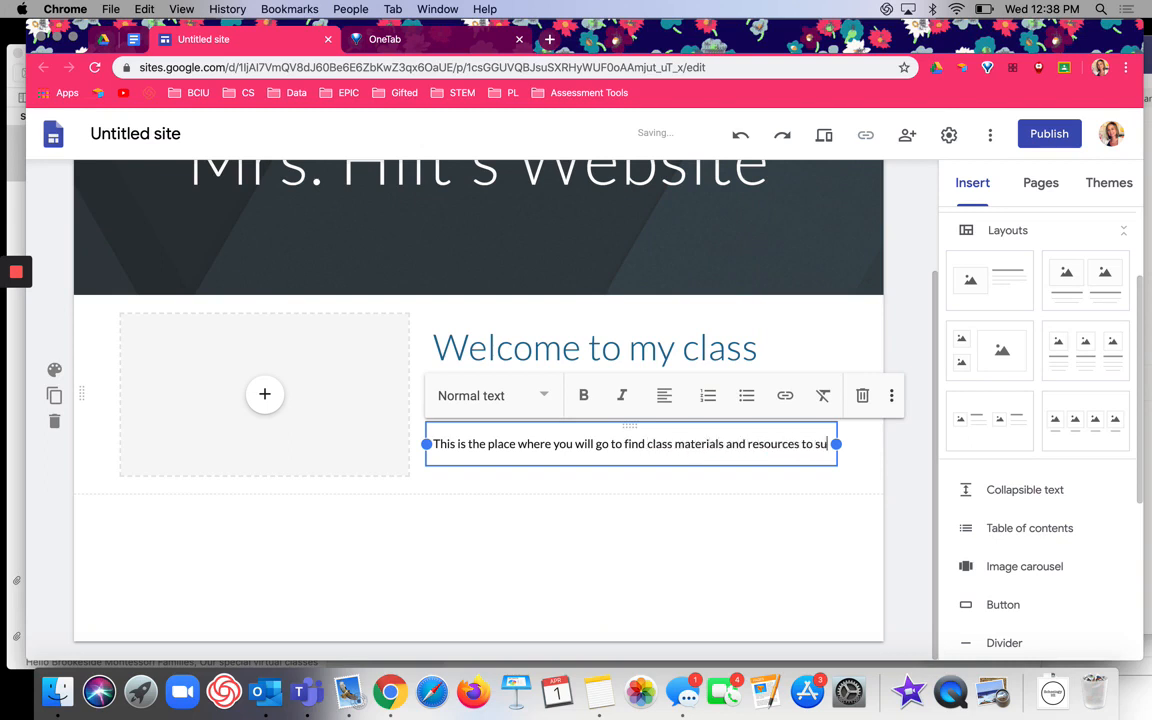
{"action": "type", "text": "pport your learning "}
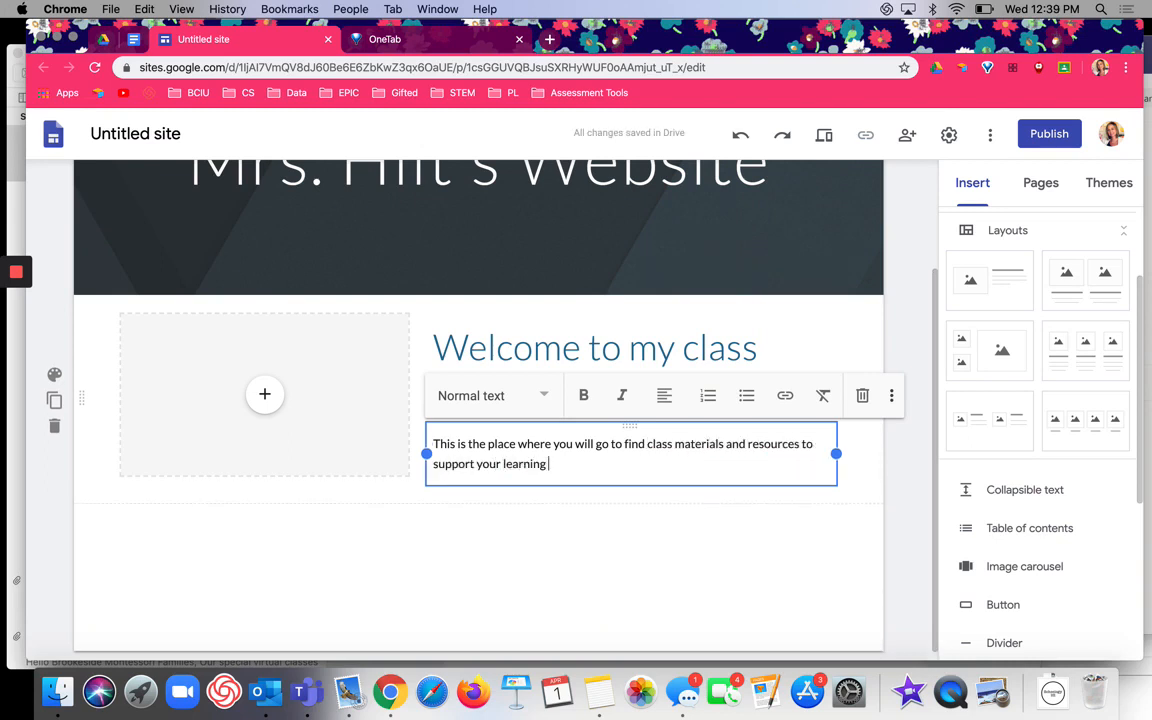
{"action": "type", "text": "at home."}
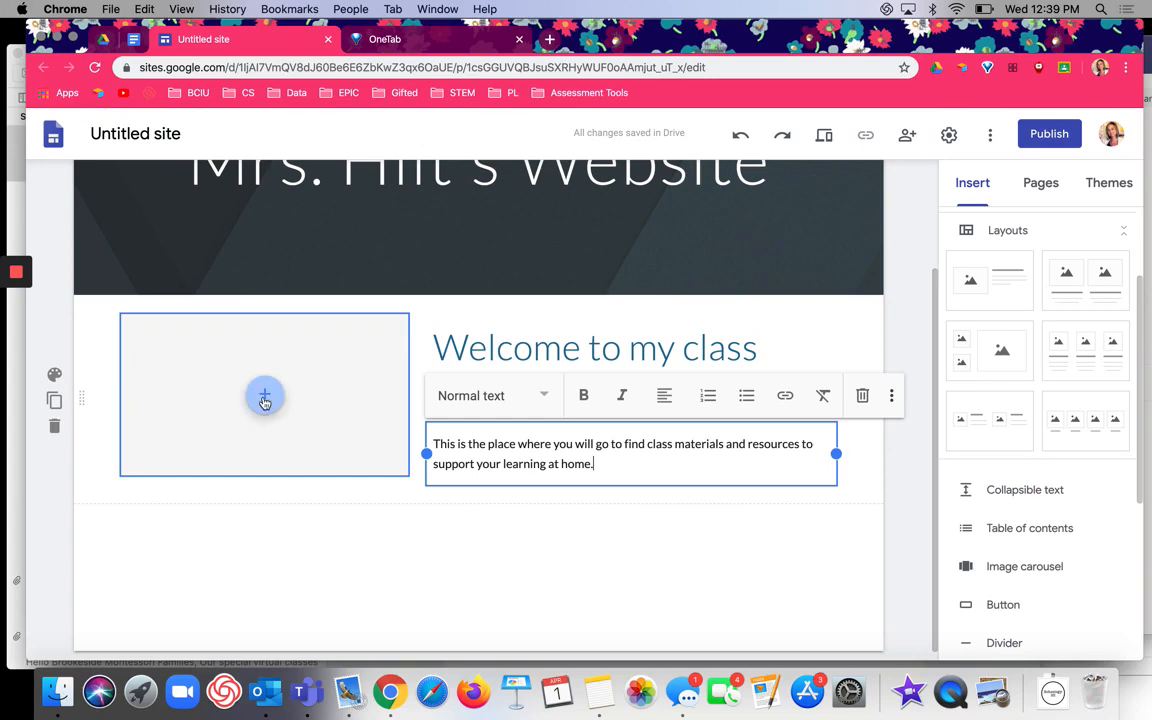
- Fill the layout's image placeholder with the colourful-tiled laptop from a Google image search for "laptop clip art", and uncrop it
{"action": "left_click", "coordinate": [265, 400]}
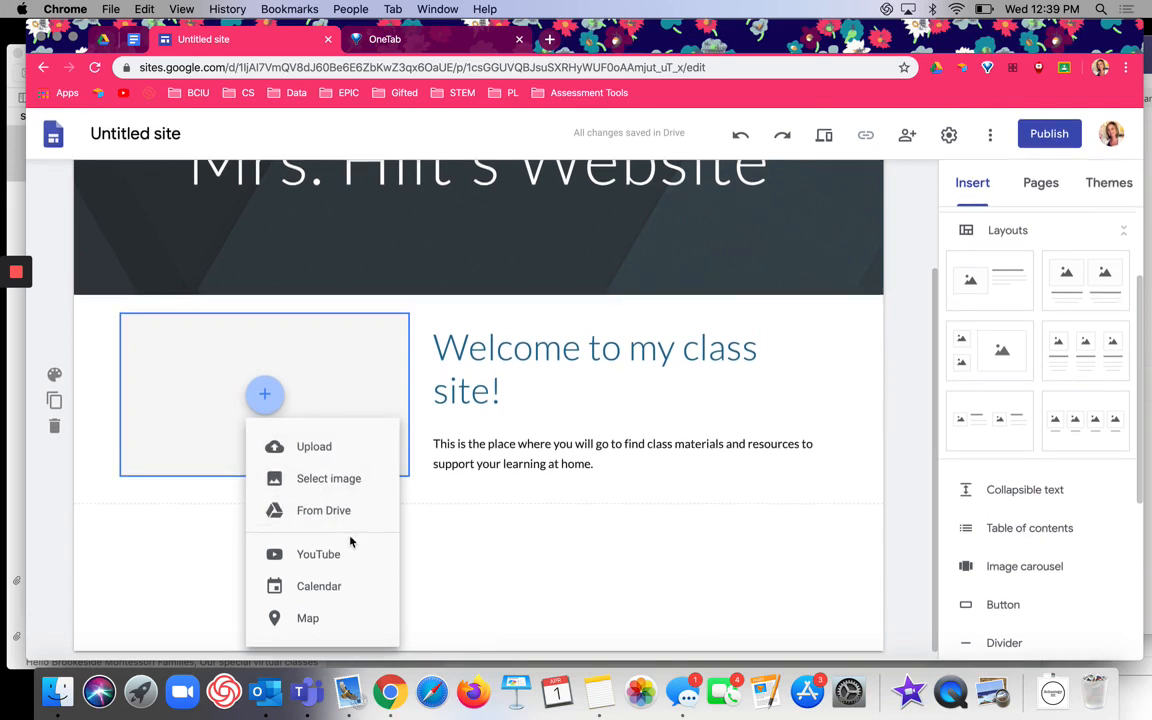
{"action": "left_click", "coordinate": [370, 487]}
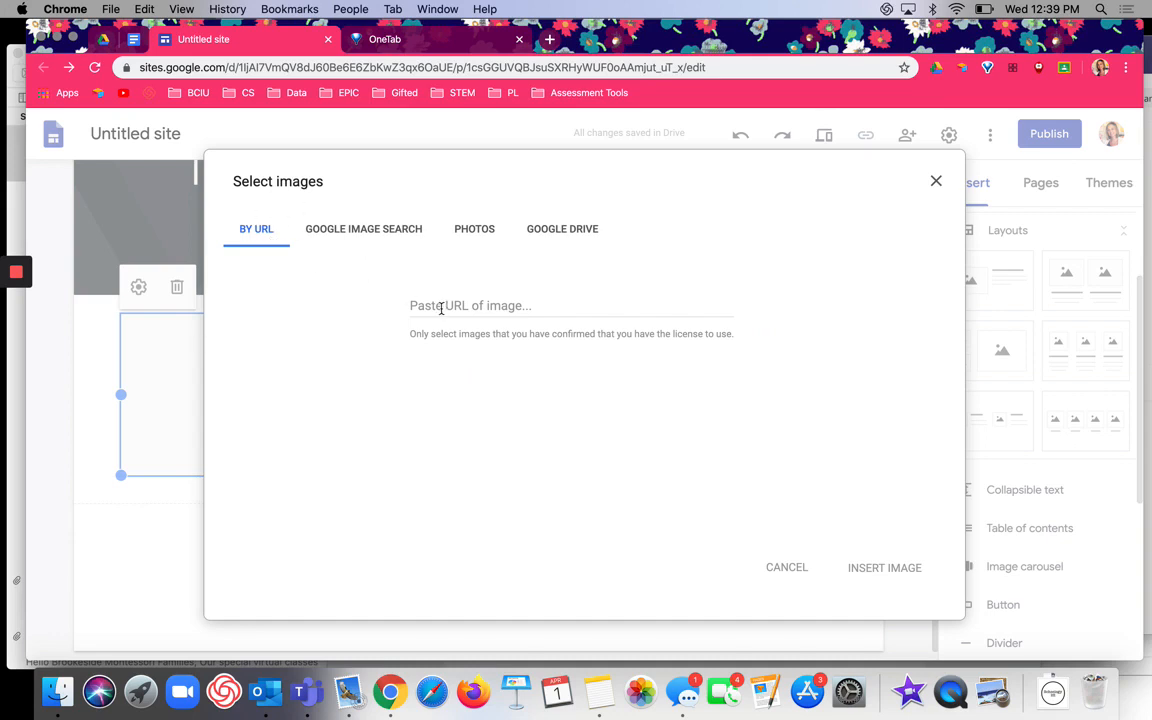
{"action": "left_click", "coordinate": [362, 229]}
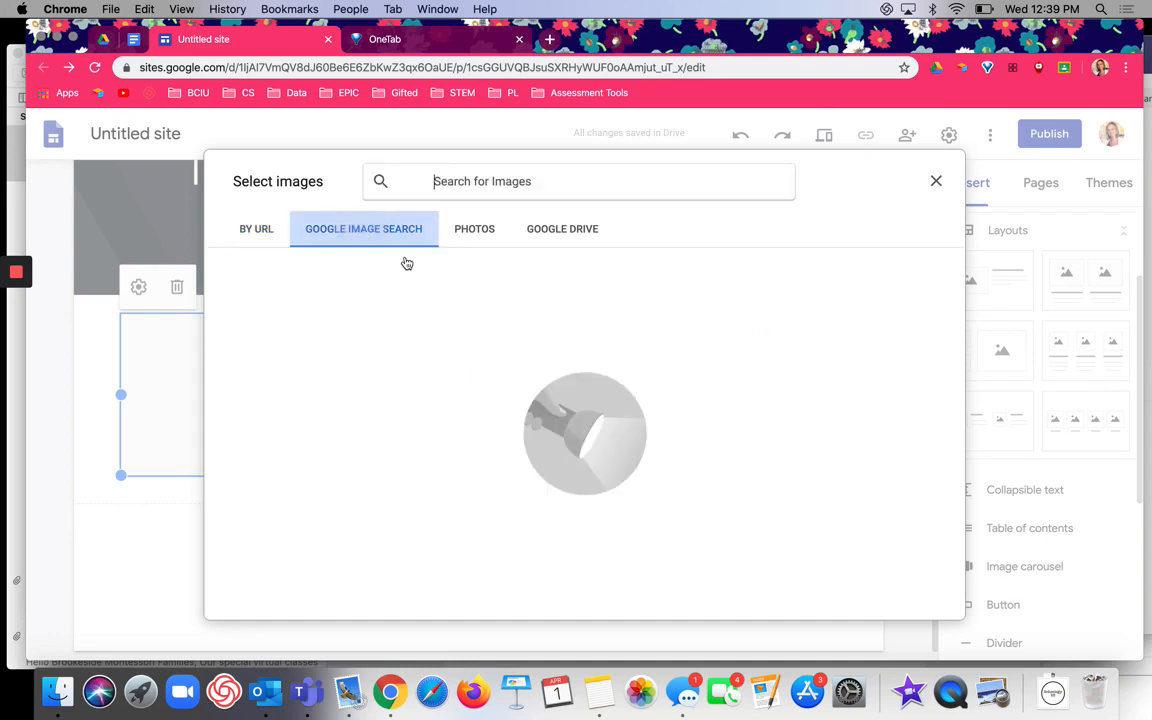
{"action": "type", "text": "laptop clip"}
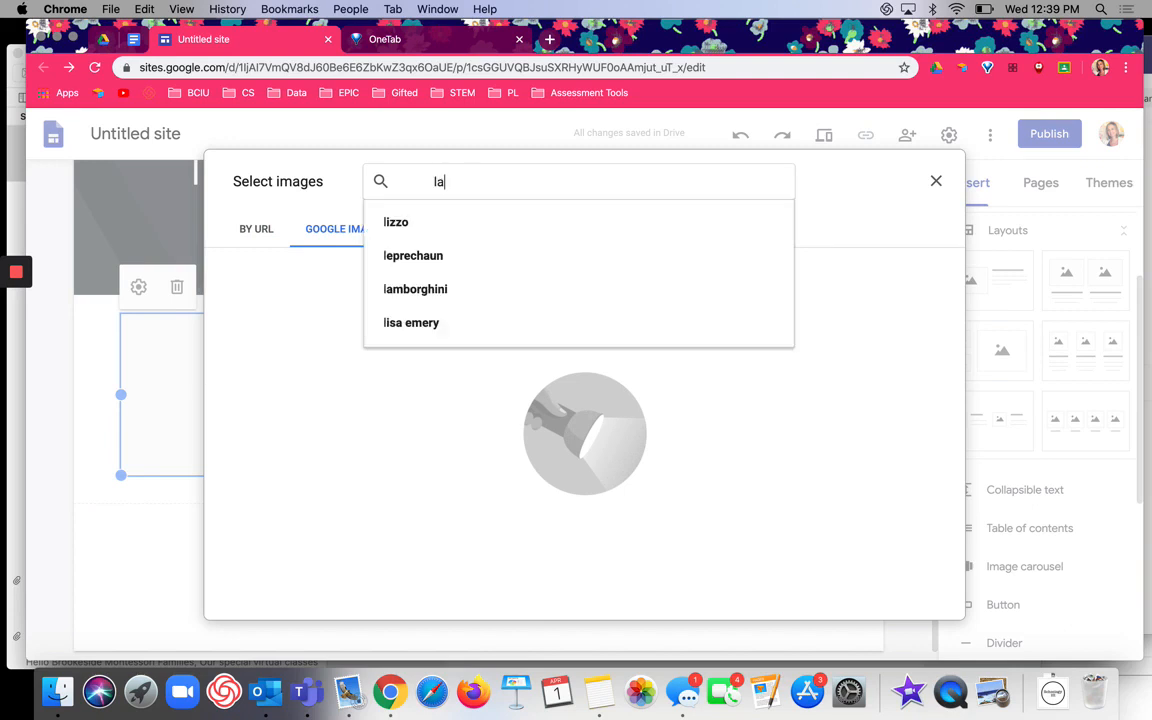
{"action": "type", "text": "top clip ar"}
{"action": "key", "text": "Return"}
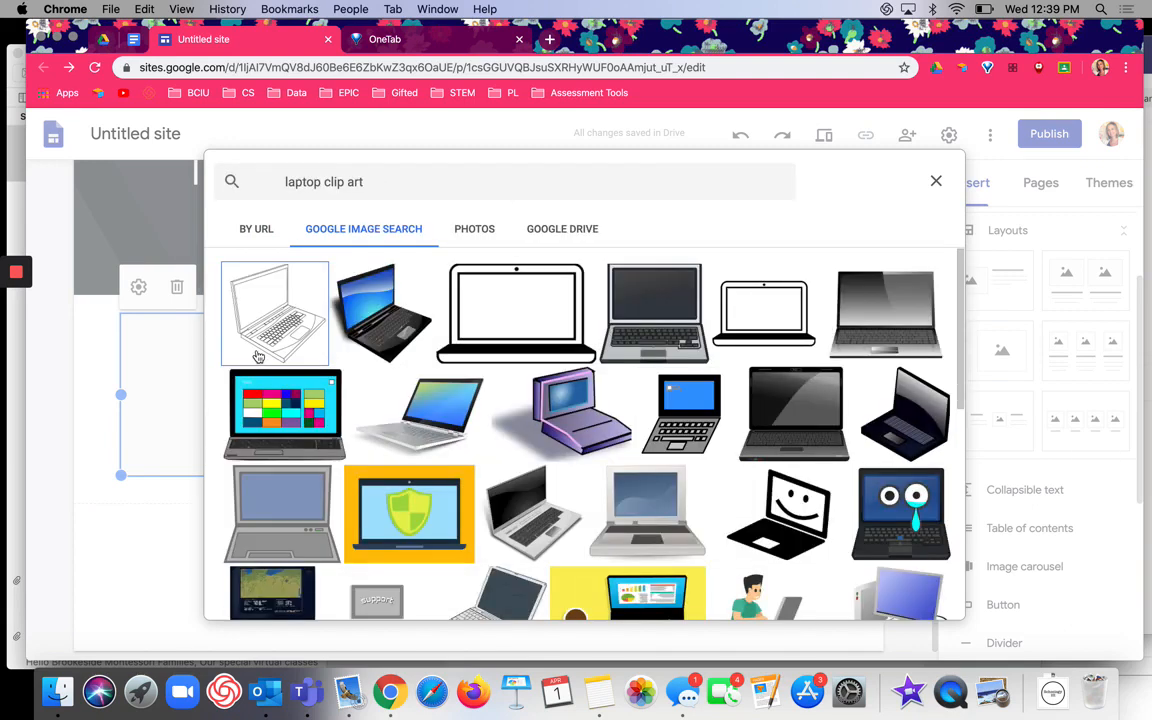
{"action": "left_click", "coordinate": [292, 412]}
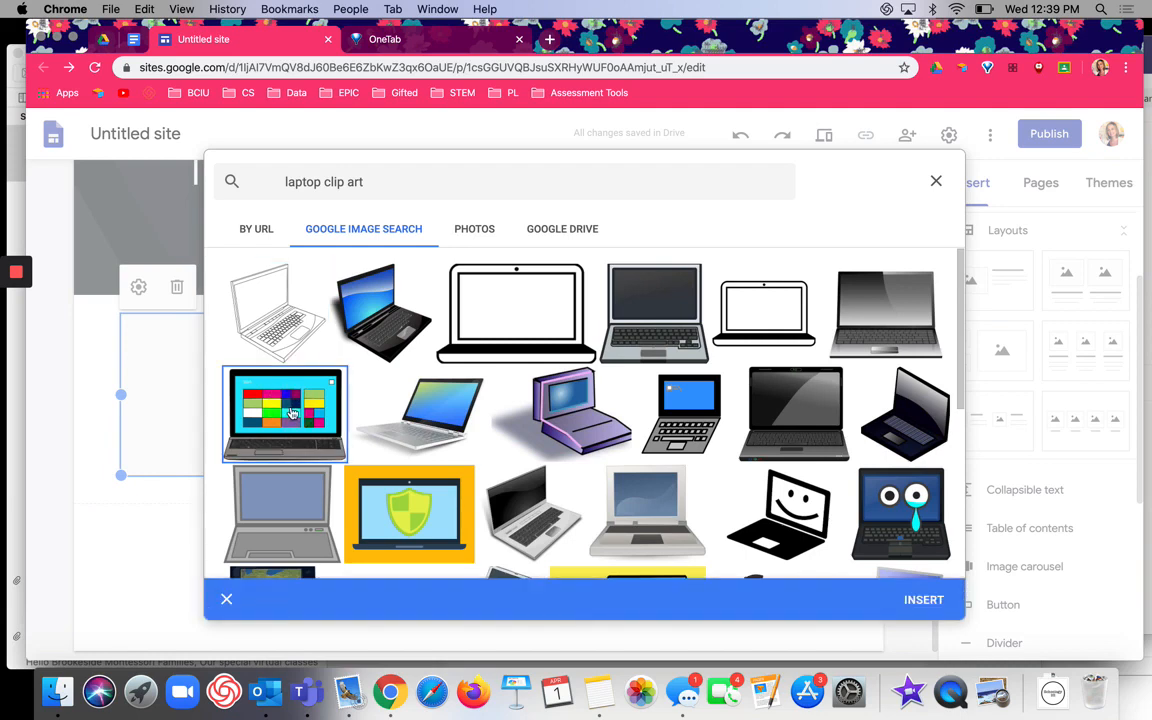
{"action": "left_click", "coordinate": [922, 600]}
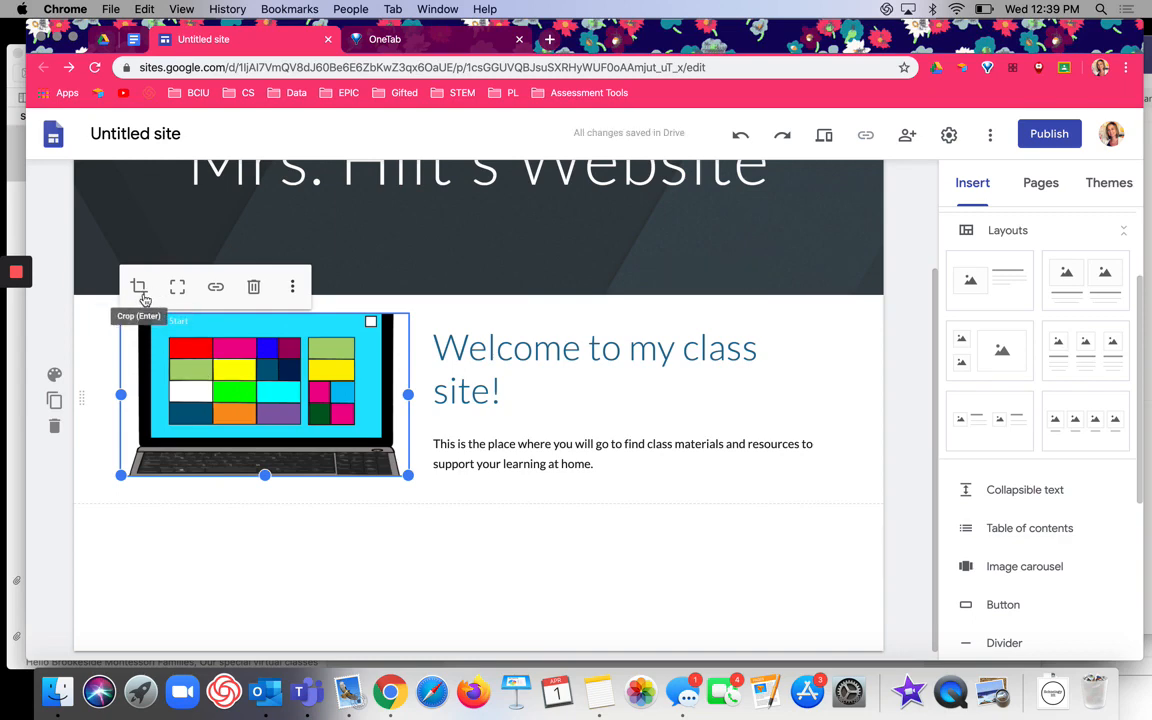
{"action": "left_click", "coordinate": [175, 290]}
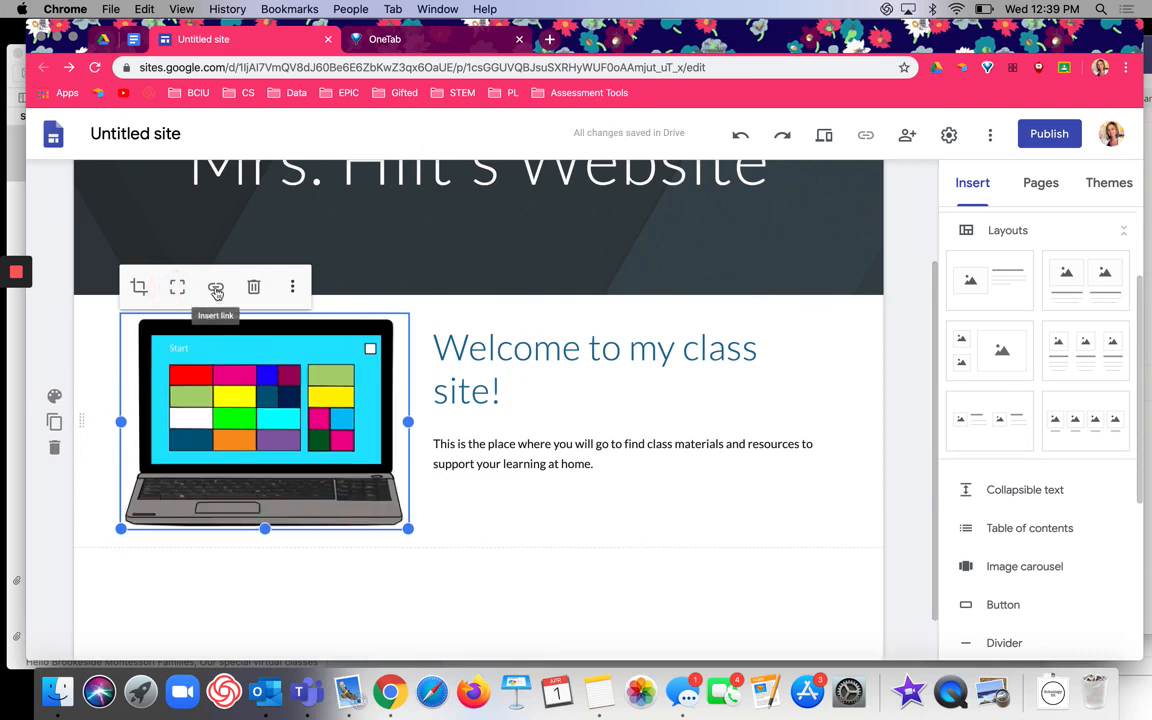
- Add the alt text "Laptop clip art" to the laptop image in the welcome section
{"action": "left_click", "coordinate": [292, 289]}
{"action": "mouse_move", "coordinate": [291, 291]}
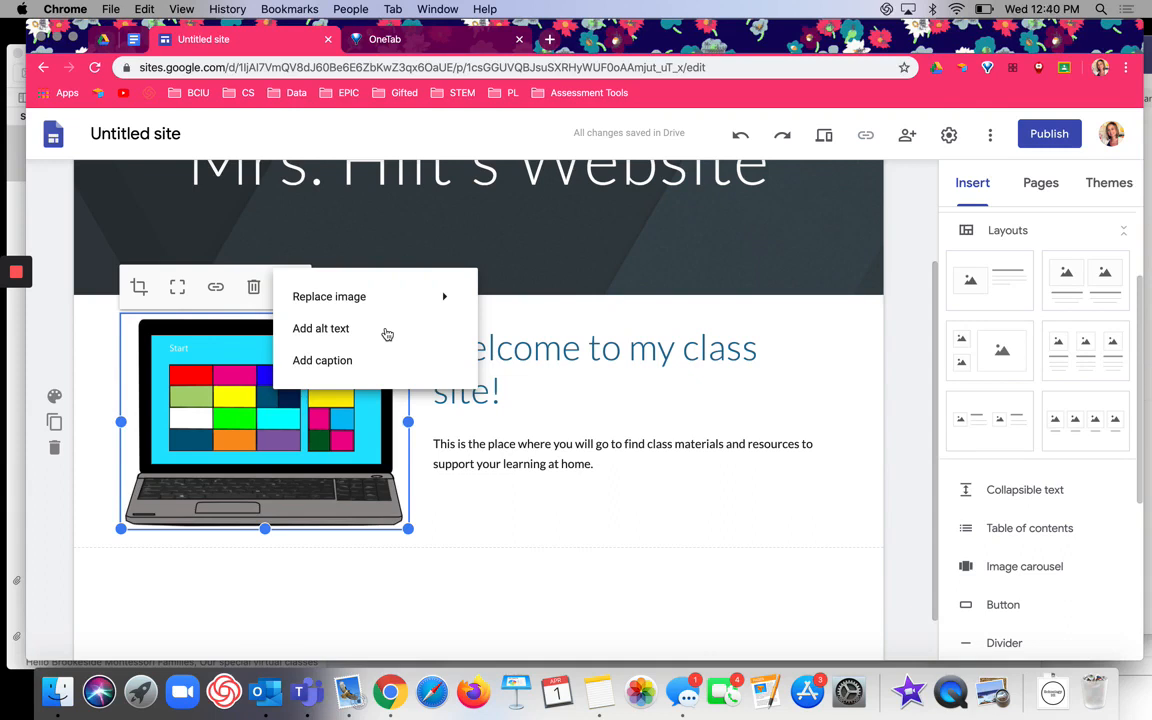
{"action": "left_click", "coordinate": [329, 328]}
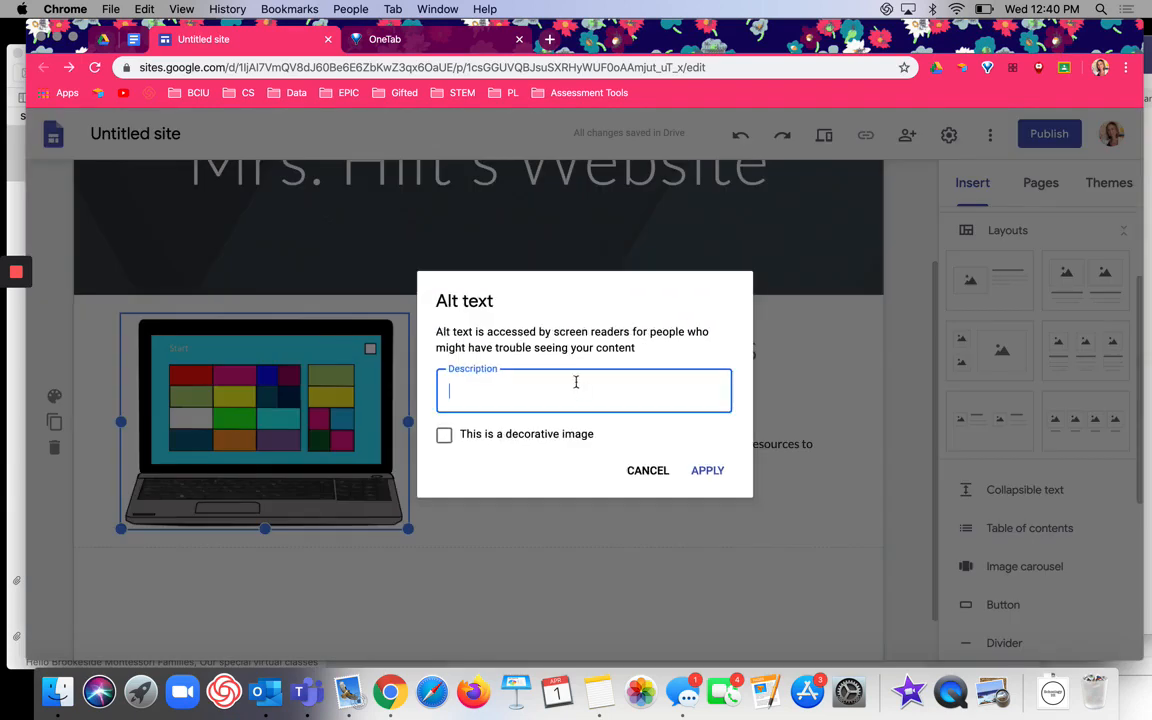
{"action": "type", "text": "Laptop clip art"}
{"action": "left_click", "coordinate": [724, 477]}
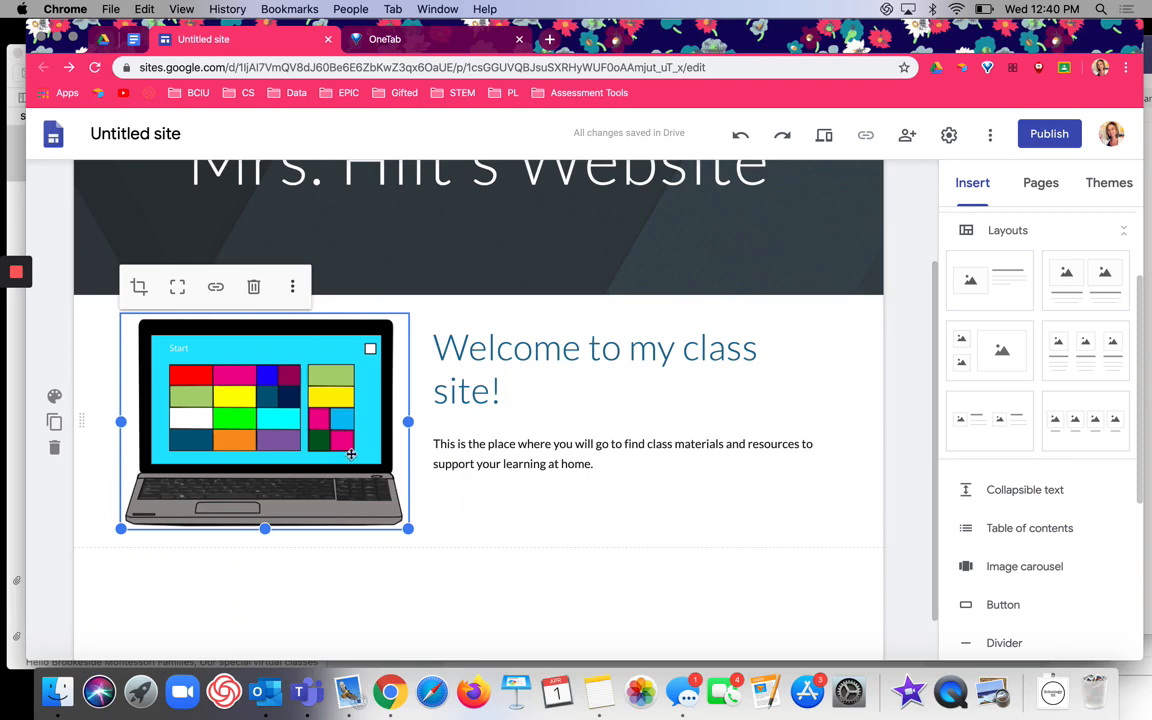
{"action": "left_click", "coordinate": [485, 521]}
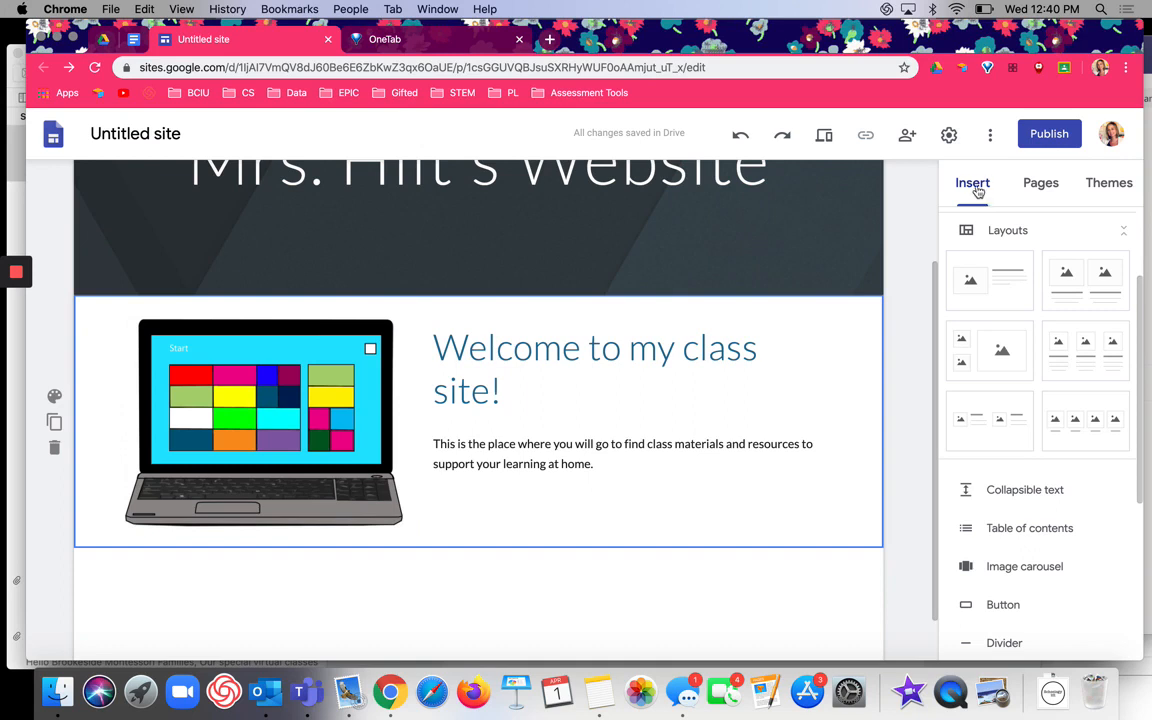
- Look over the welcome section and the insertable page elements, from collapsible text down to Docs, Slides, Sheets, Forms and Charts
{"action": "left_click", "coordinate": [476, 373]}
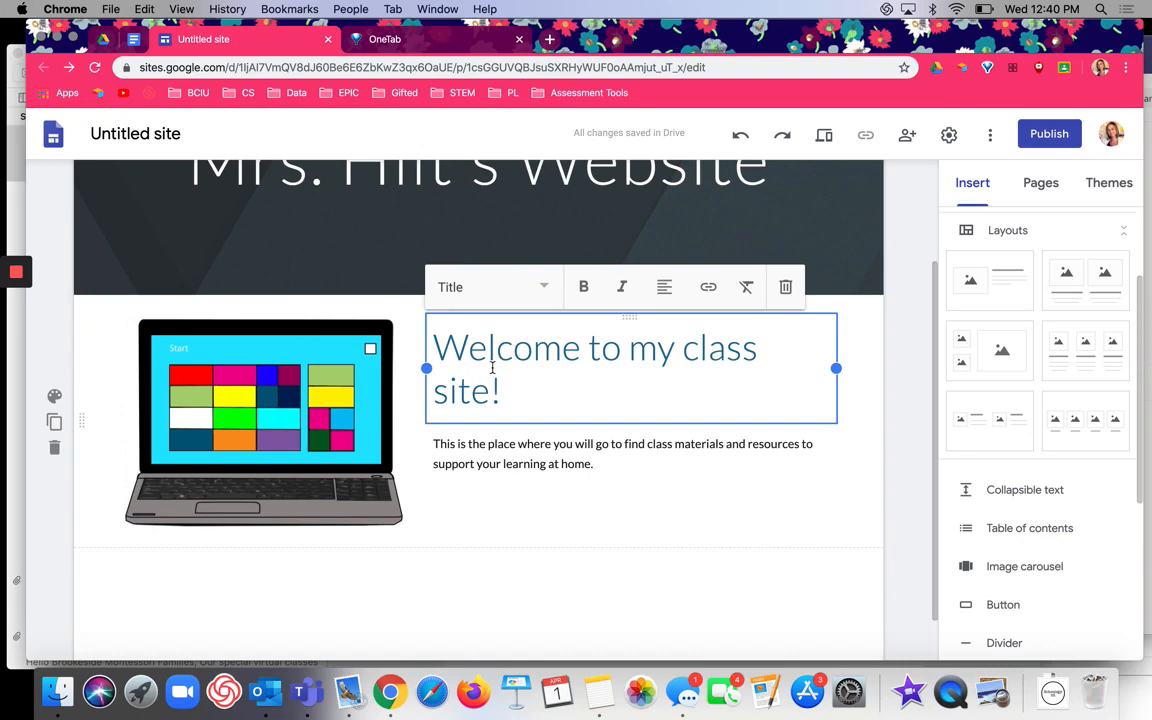
{"action": "left_click", "coordinate": [472, 390]}
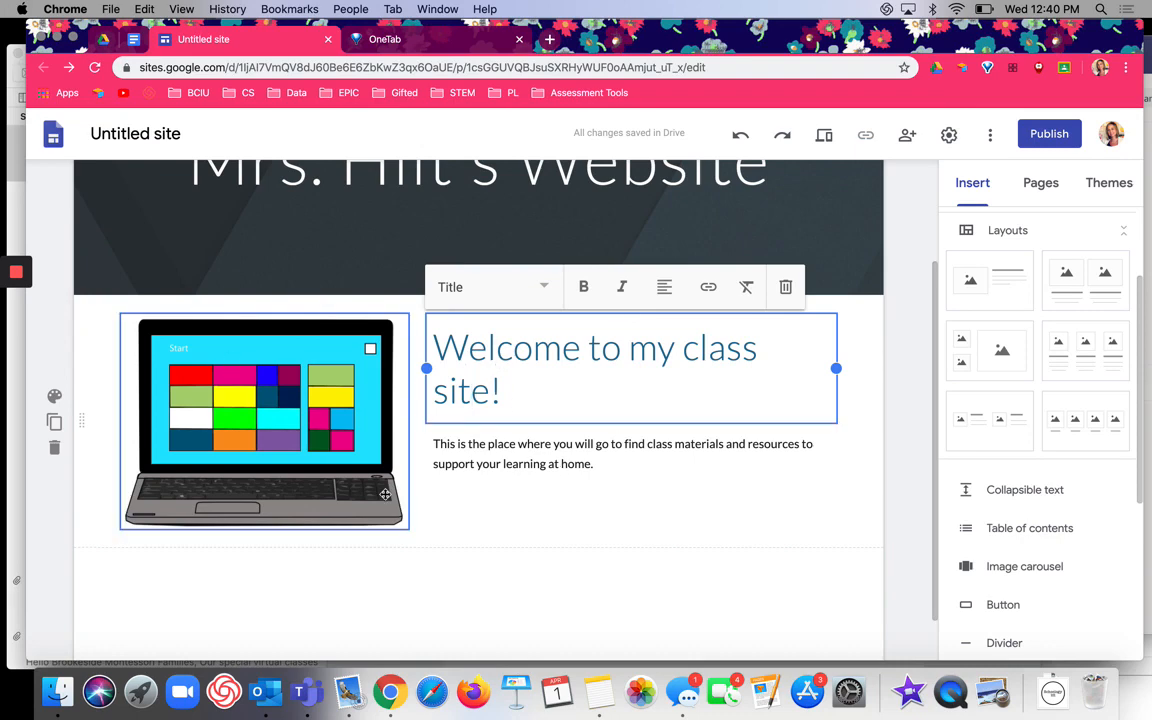
{"action": "left_click", "coordinate": [622, 566]}
{"action": "scroll", "coordinate": [622, 566], "scroll_direction": "up", "scroll_amount": 3}
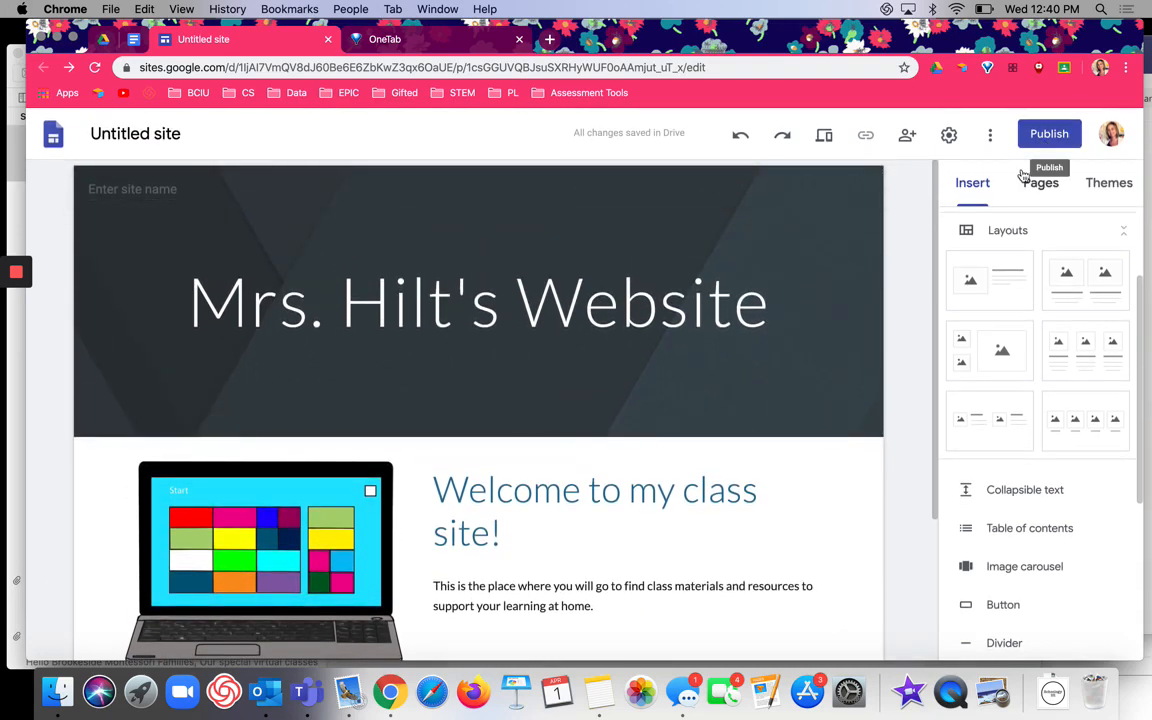
{"action": "scroll", "coordinate": [1005, 515], "scroll_direction": "down", "scroll_amount": 1}
{"action": "scroll", "coordinate": [1020, 515], "scroll_direction": "down", "scroll_amount": 2}
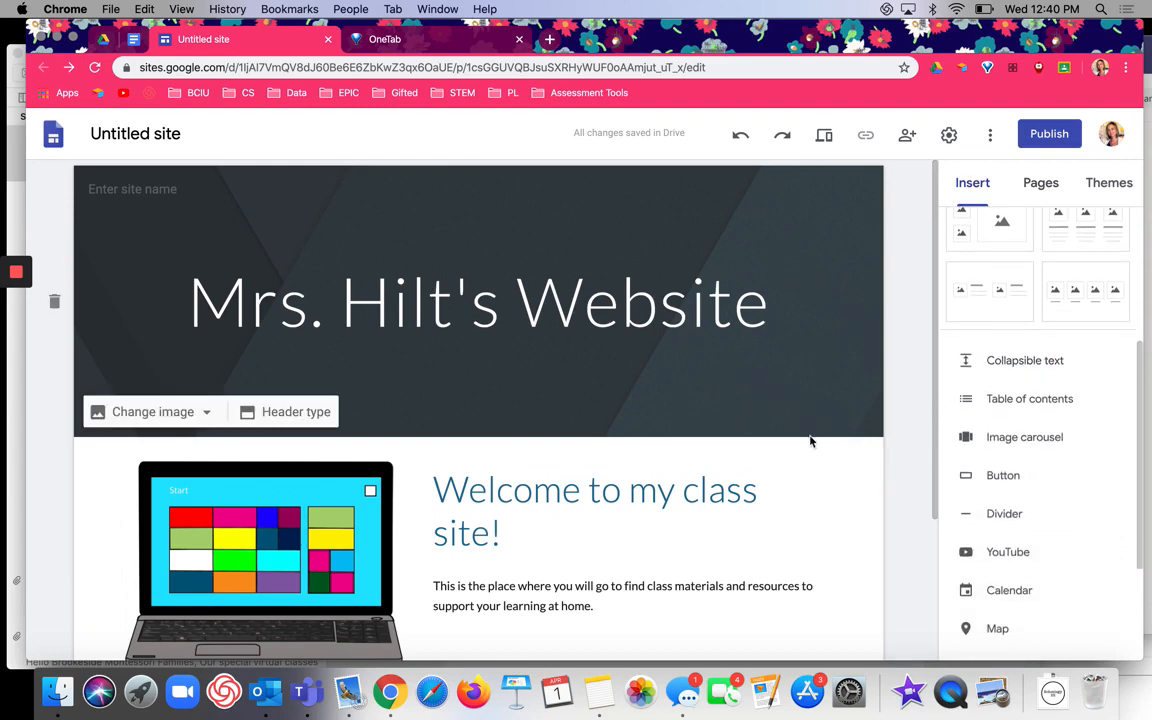
{"action": "scroll", "coordinate": [812, 440], "scroll_direction": "down", "scroll_amount": 3}
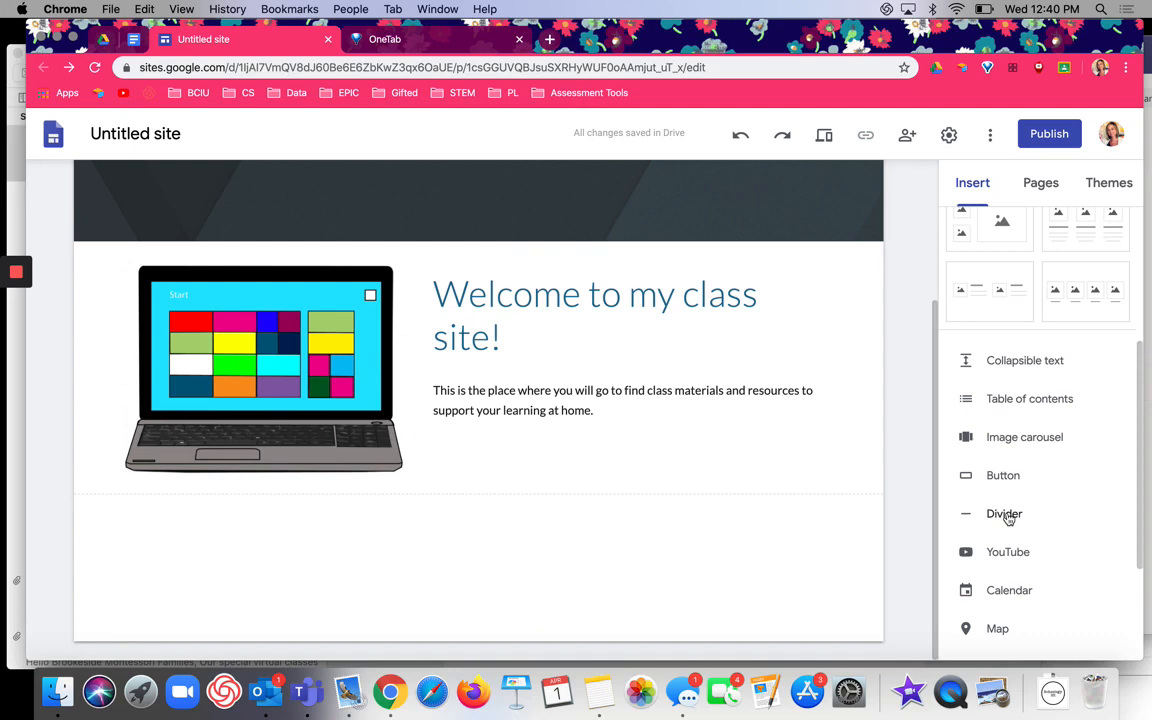
{"action": "scroll", "coordinate": [1008, 517], "scroll_direction": "down", "scroll_amount": 5}
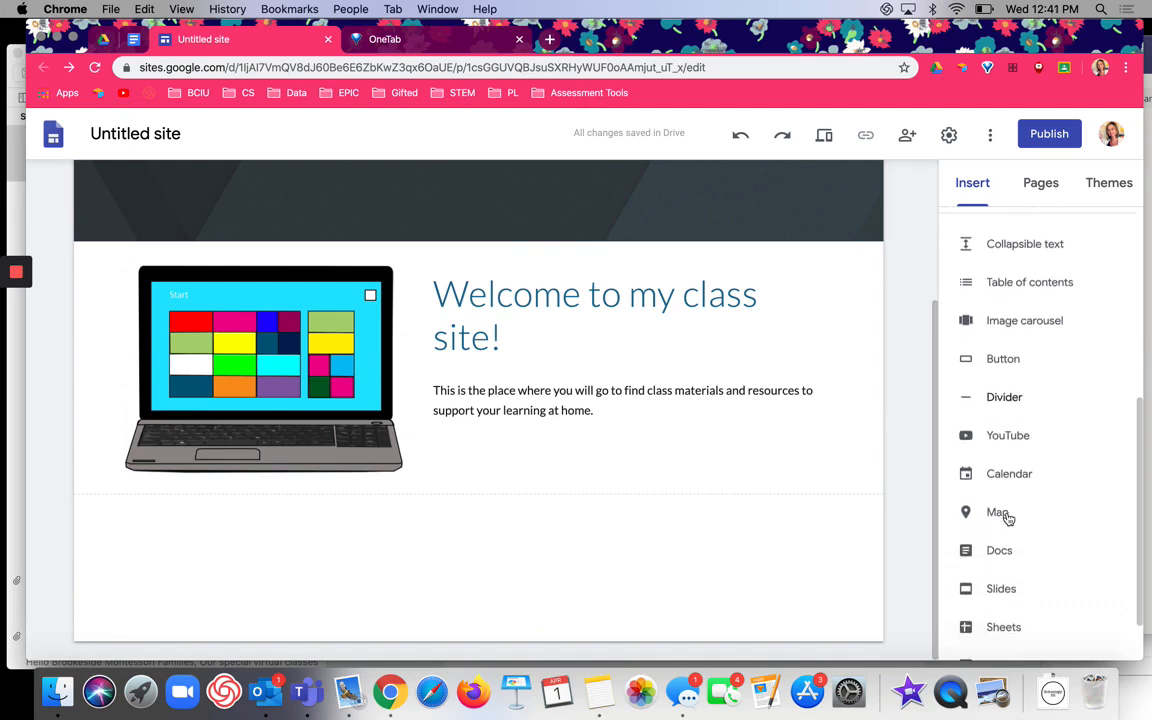
{"action": "scroll", "coordinate": [1040, 395], "scroll_direction": "down", "scroll_amount": 1}
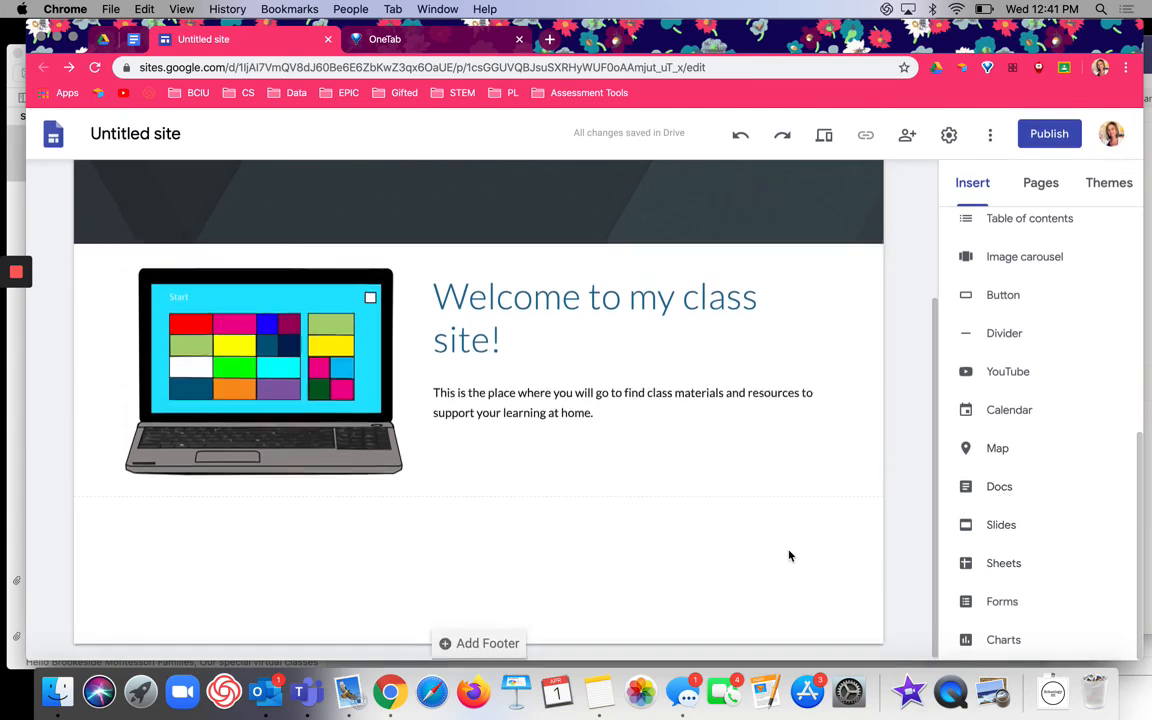
{"action": "scroll", "coordinate": [789, 553], "scroll_direction": "up", "scroll_amount": 3}
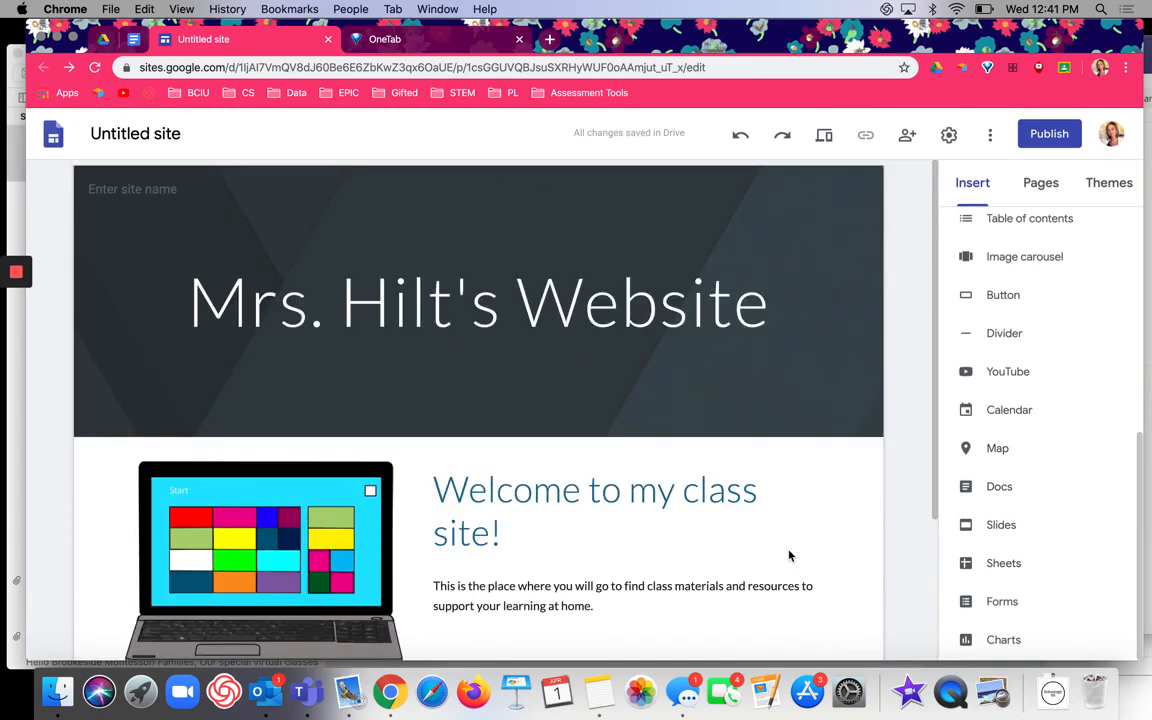
- Open the site's page list and start a new link entry beside the Home page
{"action": "left_click", "coordinate": [1041, 183]}
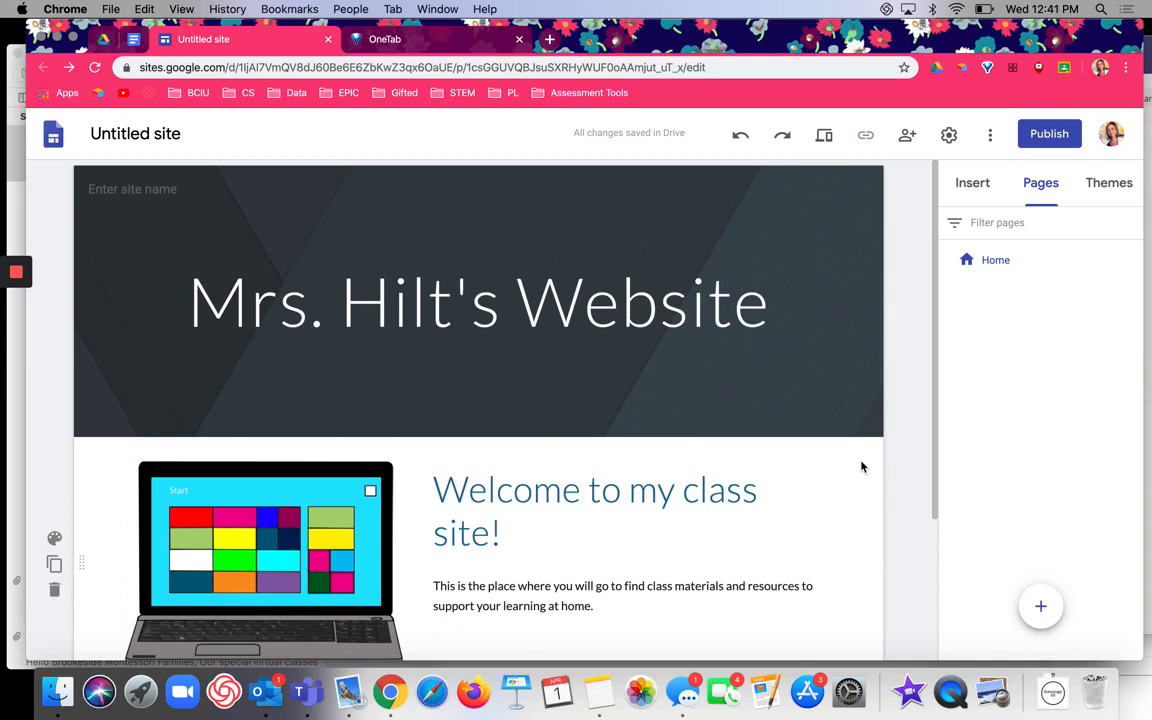
{"action": "scroll", "coordinate": [841, 420], "scroll_direction": "down", "scroll_amount": 5}
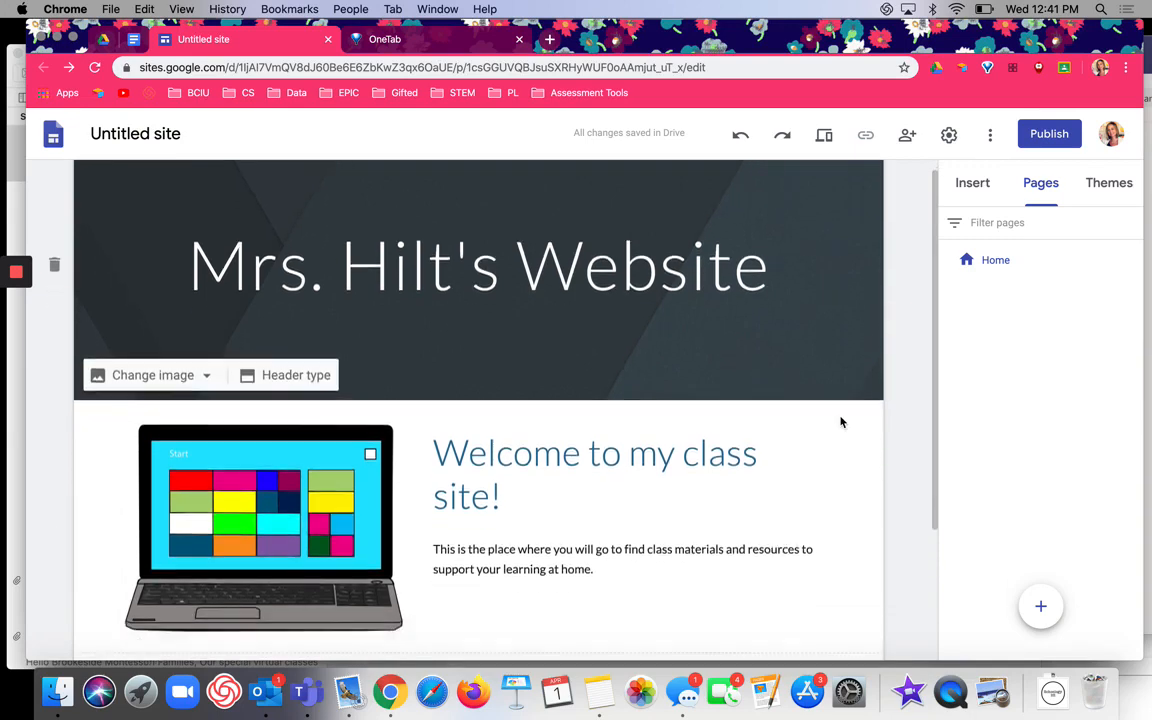
{"action": "scroll", "coordinate": [841, 420], "scroll_direction": "up", "scroll_amount": 5}
{"action": "mouse_move", "coordinate": [1049, 613]}
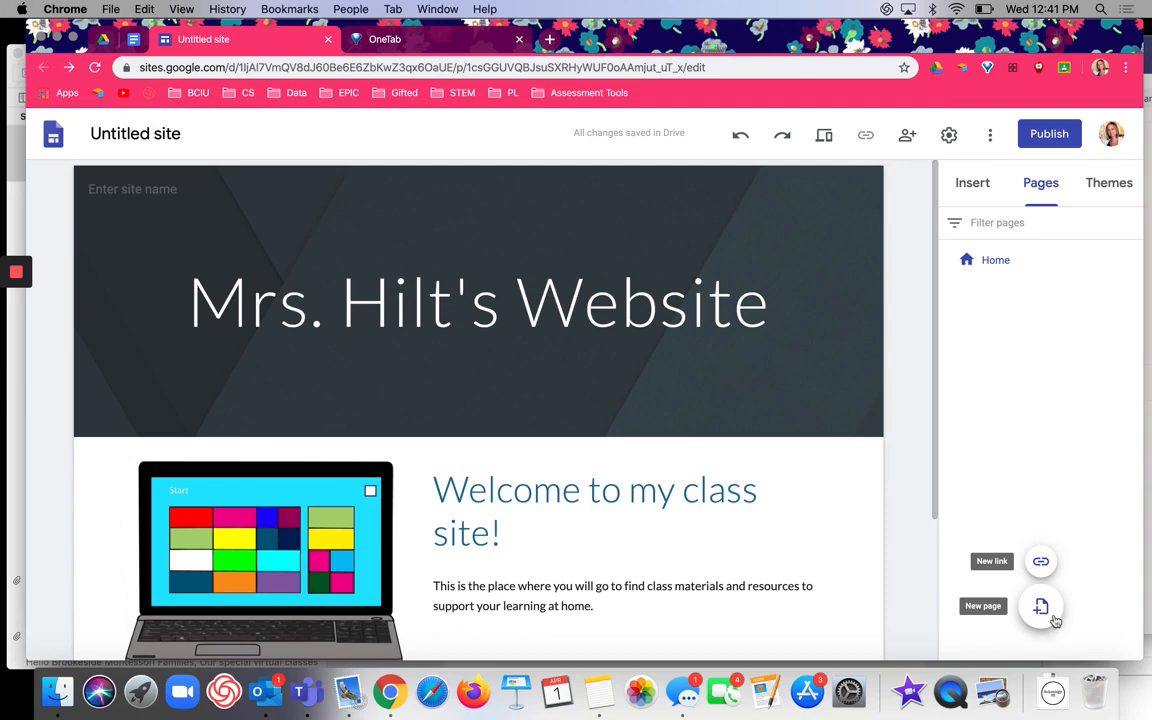
{"action": "left_click", "coordinate": [1042, 562]}
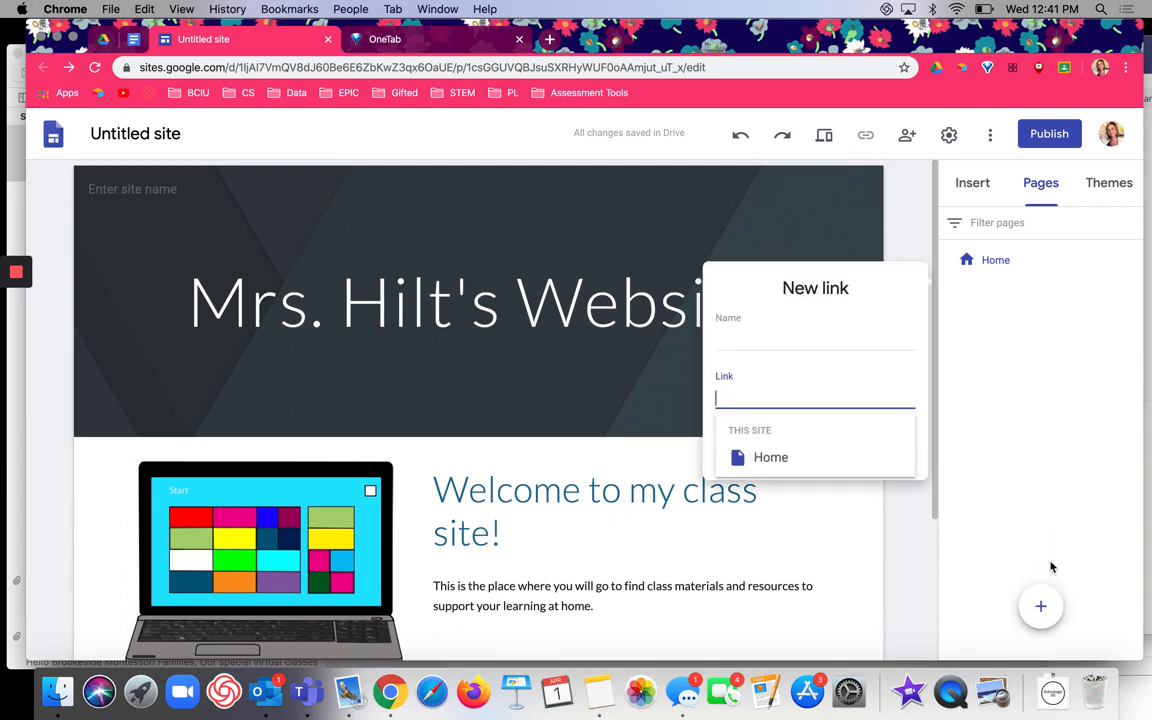
- Open Google Classroom in a new browser tab, enter the demo class and copy its web address
{"action": "left_click", "coordinate": [549, 39]}
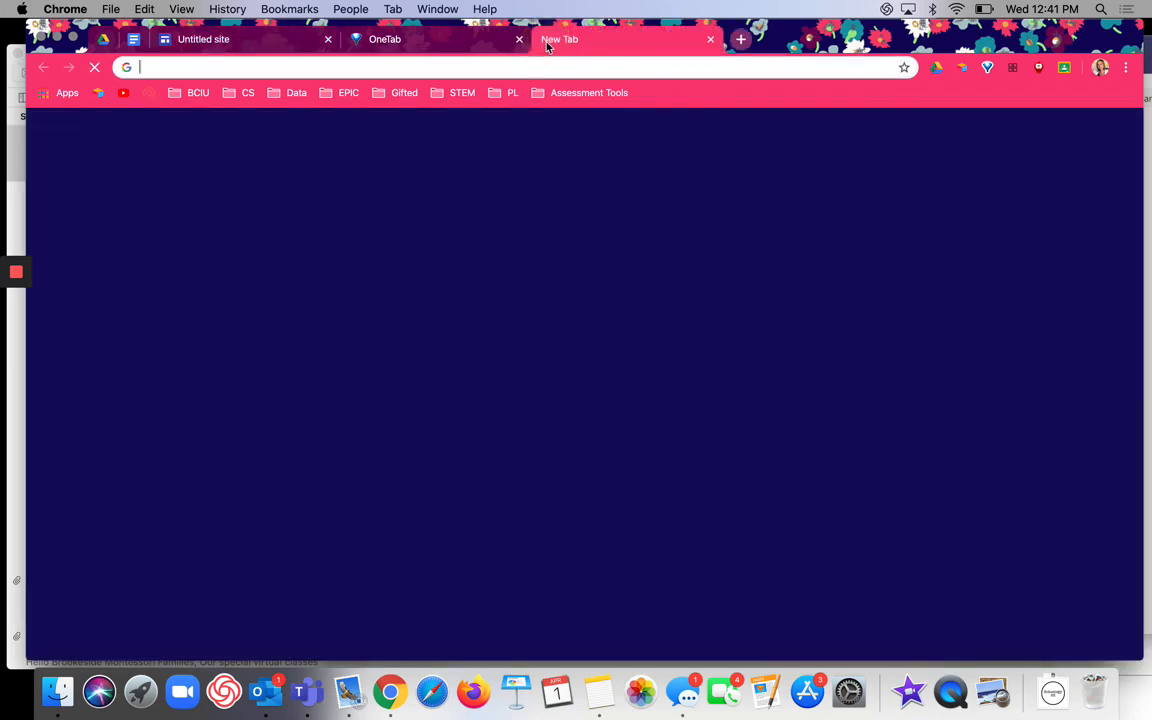
{"action": "type", "text": "cla"}
{"action": "key", "text": "Return"}
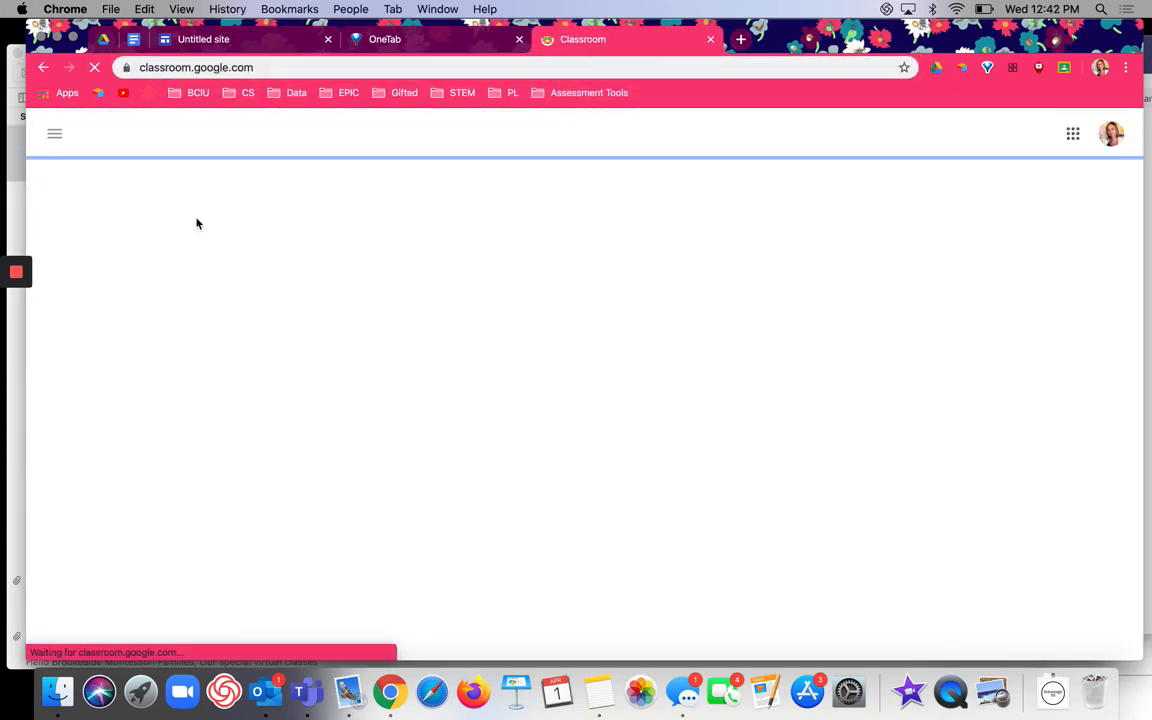
{"action": "left_click", "coordinate": [157, 208]}
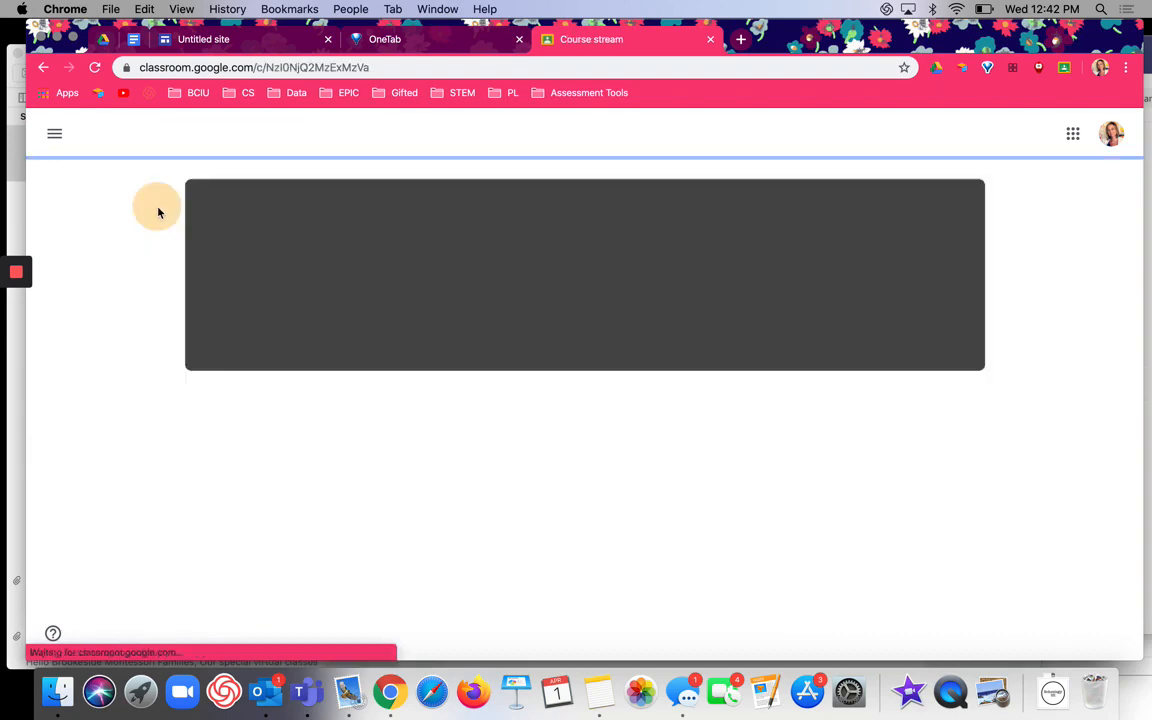
{"action": "left_click", "coordinate": [380, 64]}
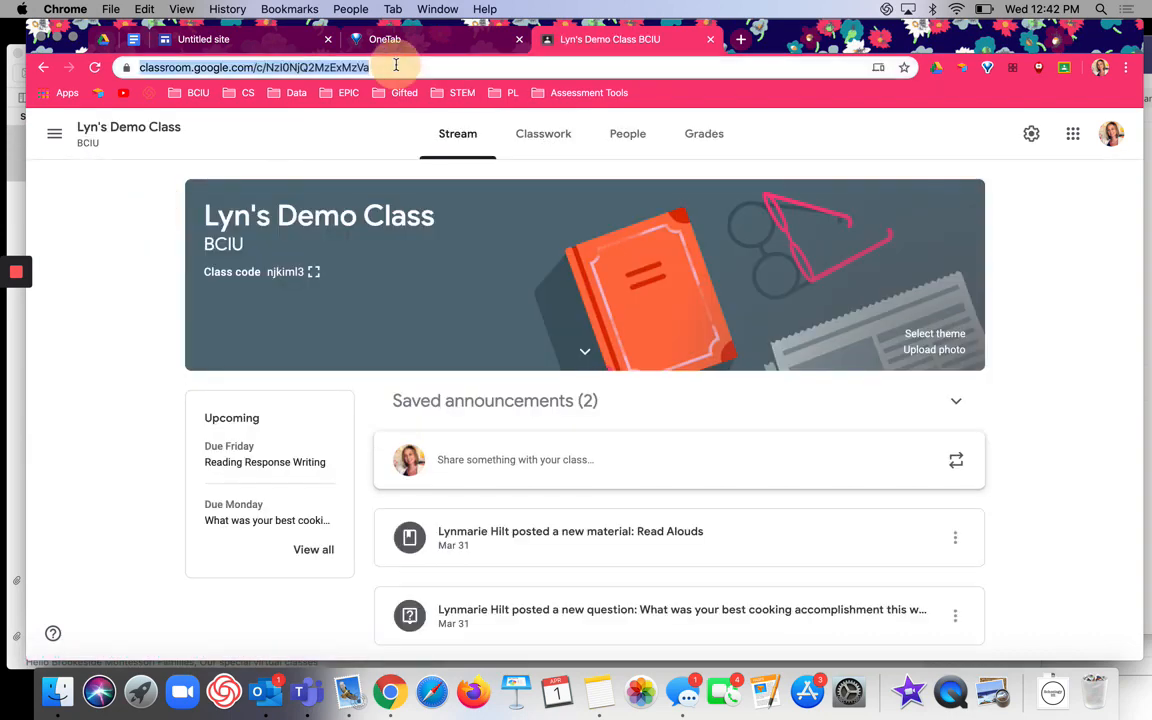
{"action": "key", "text": "ctrl+c"}
- Back in the site editor, create the link to the copied class address with the name "Our Google Classroom"
{"action": "left_click", "coordinate": [243, 42]}
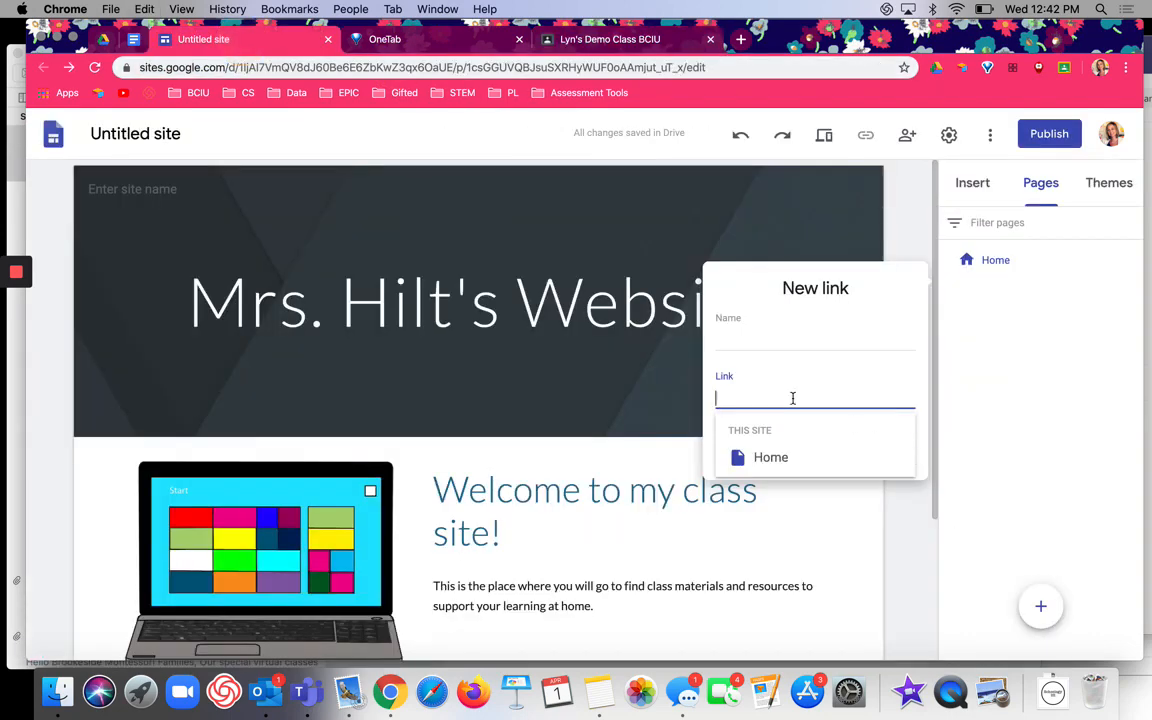
{"action": "key", "text": "ctrl+v"}
{"action": "left_click", "coordinate": [778, 345]}
{"action": "type", "text": "Our Goog"}
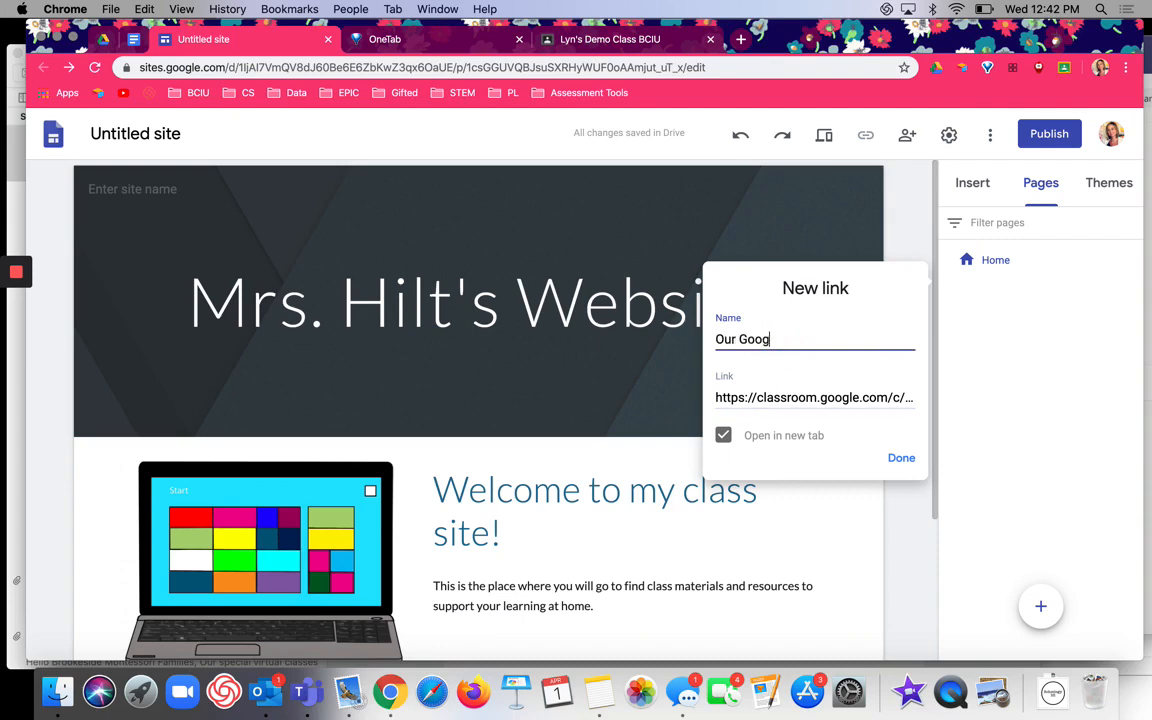
{"action": "type", "text": "le Classroom"}
{"action": "left_click", "coordinate": [903, 465]}
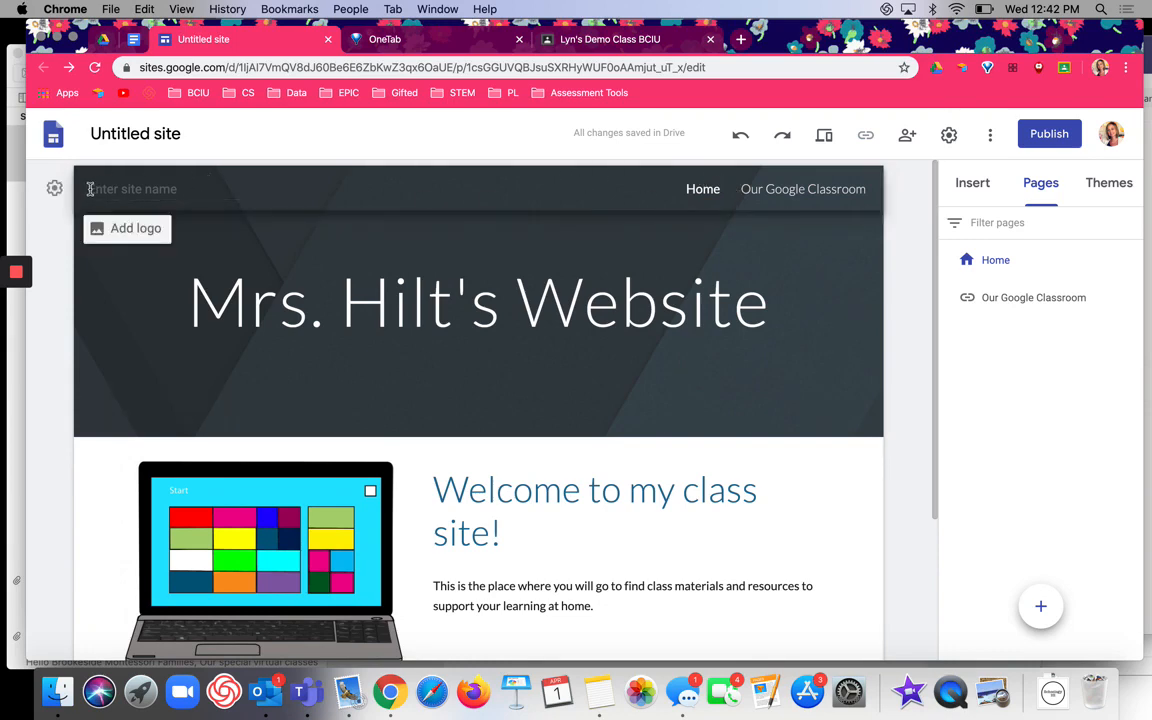
- Examine the site settings for navigation mode, brand images, viewer tools and analytics, and close them without changes
{"action": "left_click", "coordinate": [55, 189]}
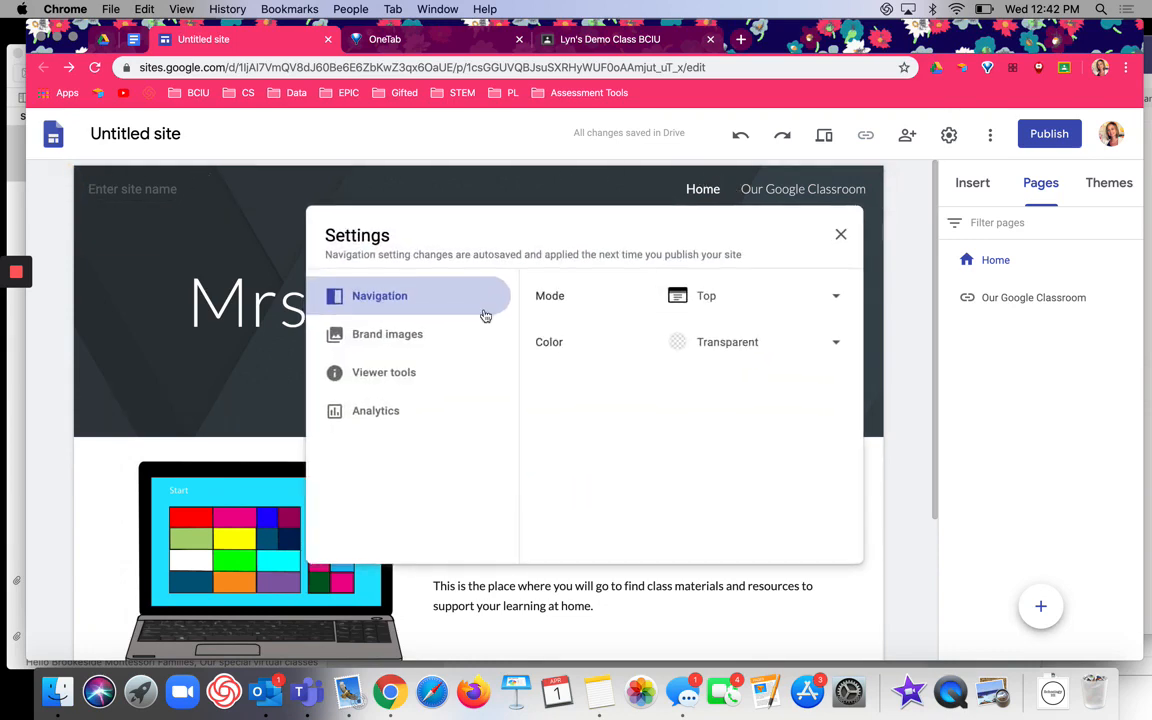
{"action": "left_click", "coordinate": [681, 296]}
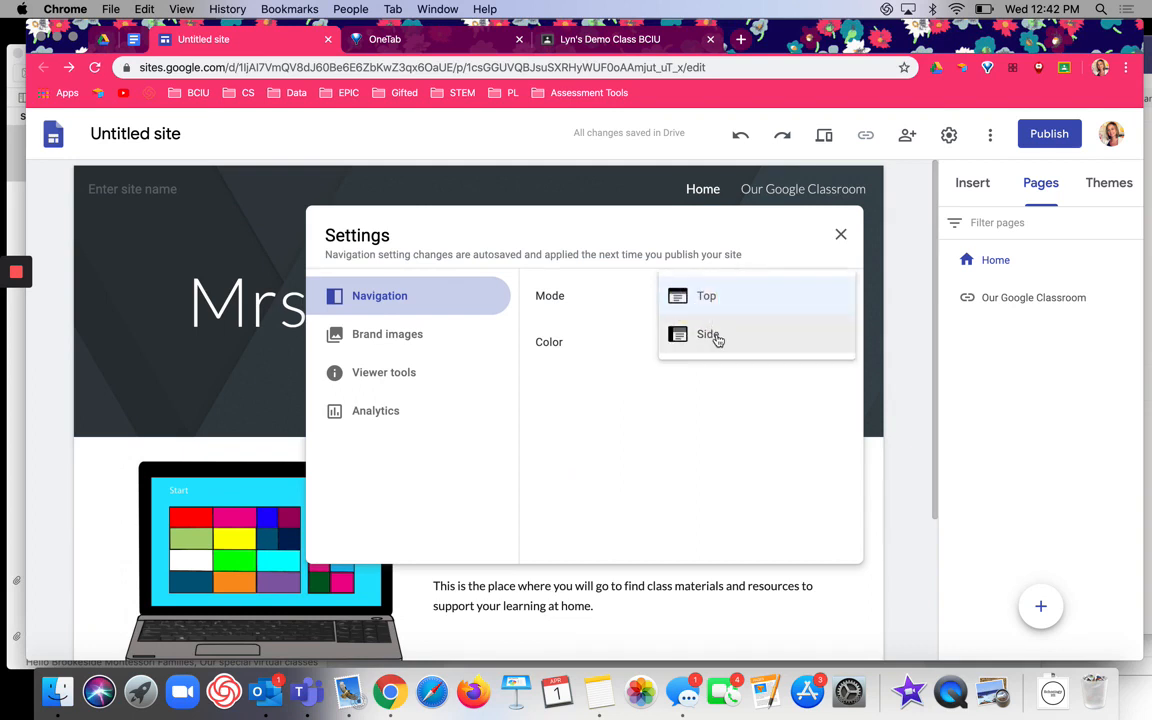
{"action": "left_click", "coordinate": [443, 330]}
{"action": "left_click", "coordinate": [442, 369]}
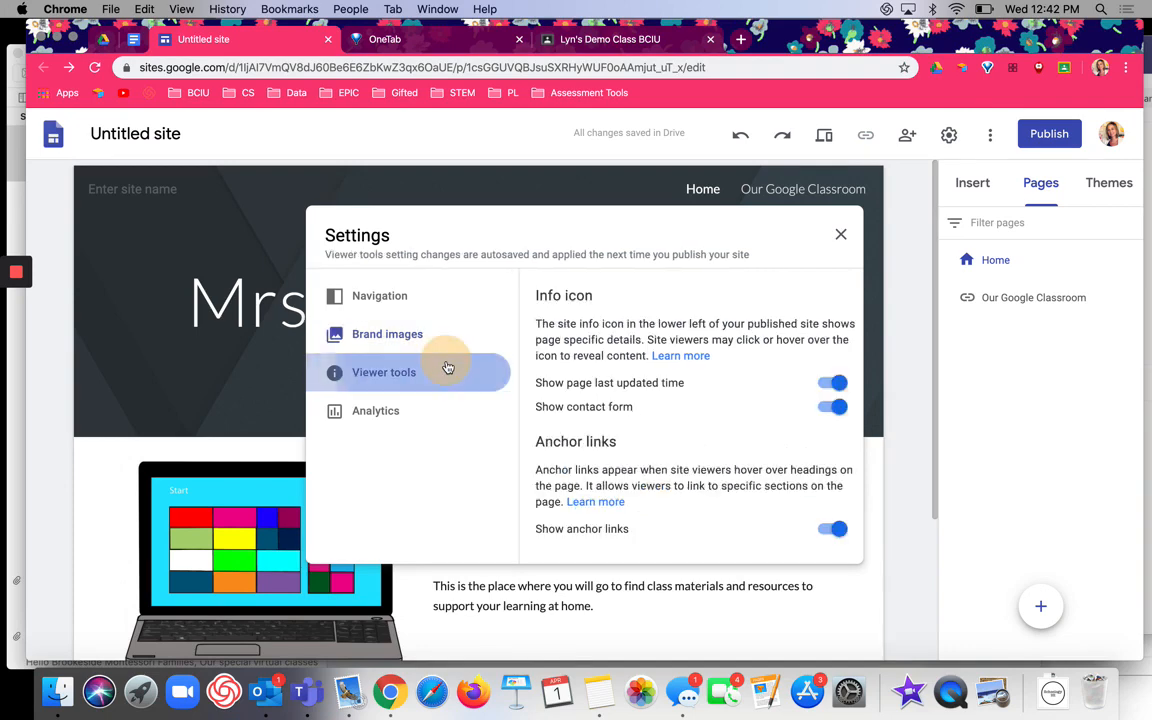
{"action": "left_click", "coordinate": [436, 410]}
{"action": "left_click", "coordinate": [442, 301]}
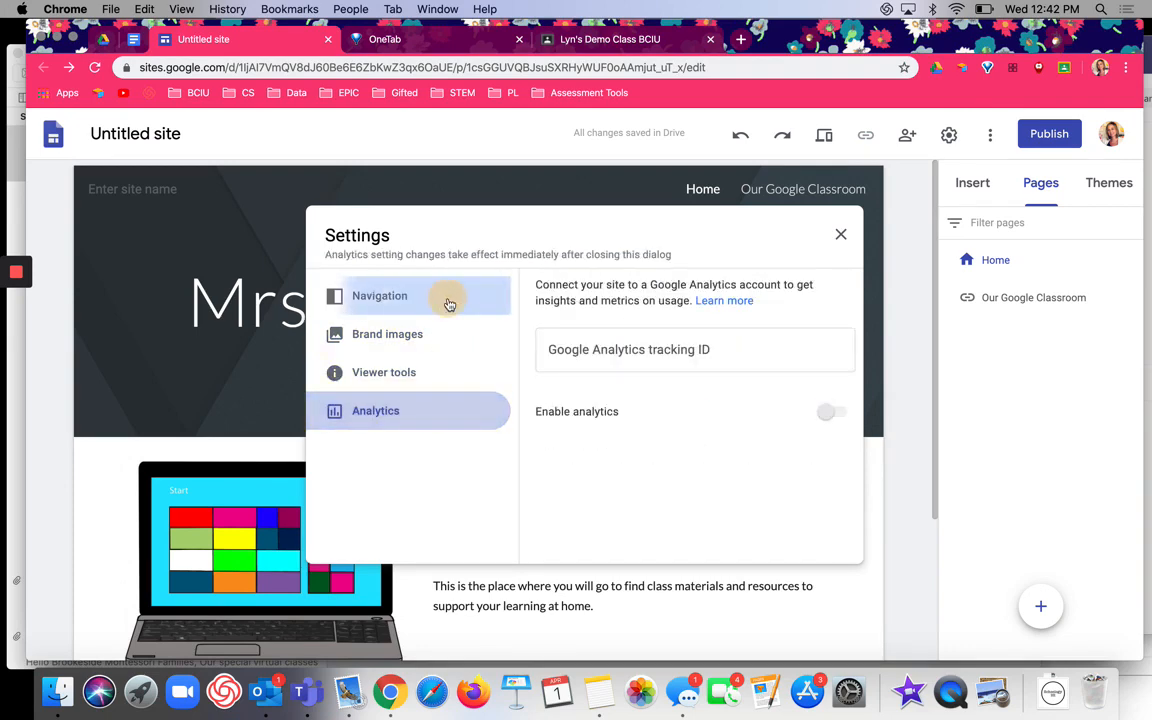
{"action": "left_click", "coordinate": [842, 237]}
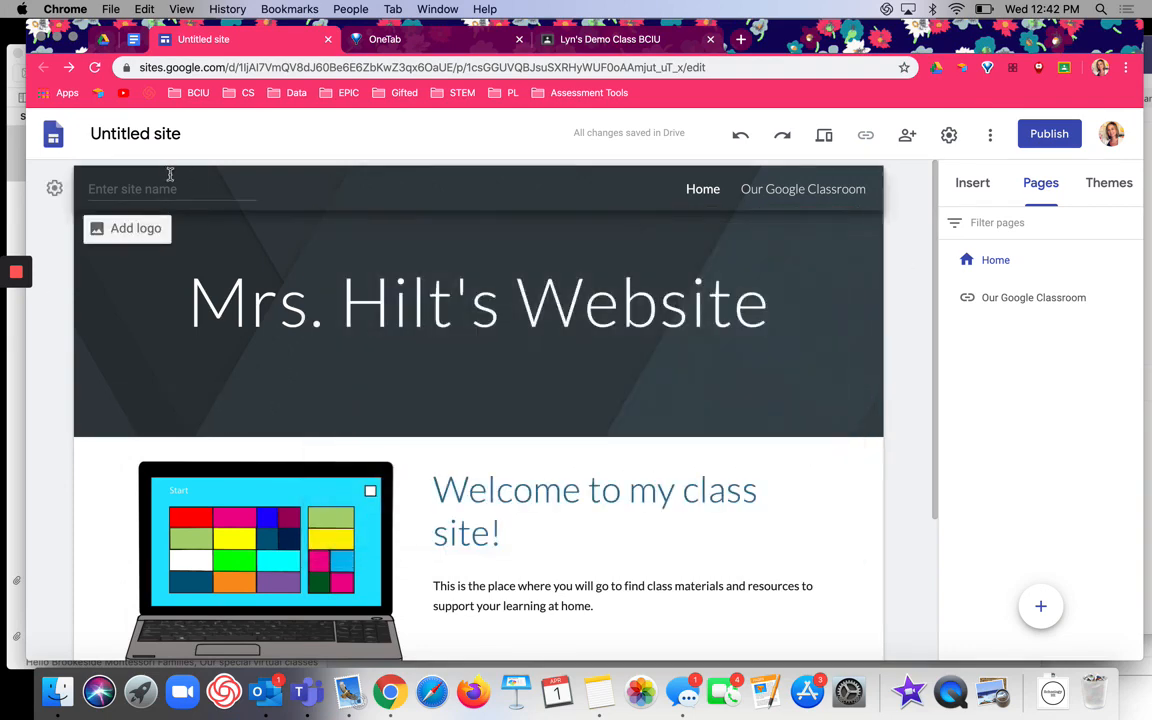
- Add a new page named "Math" to the site
{"action": "left_click", "coordinate": [1041, 605]}
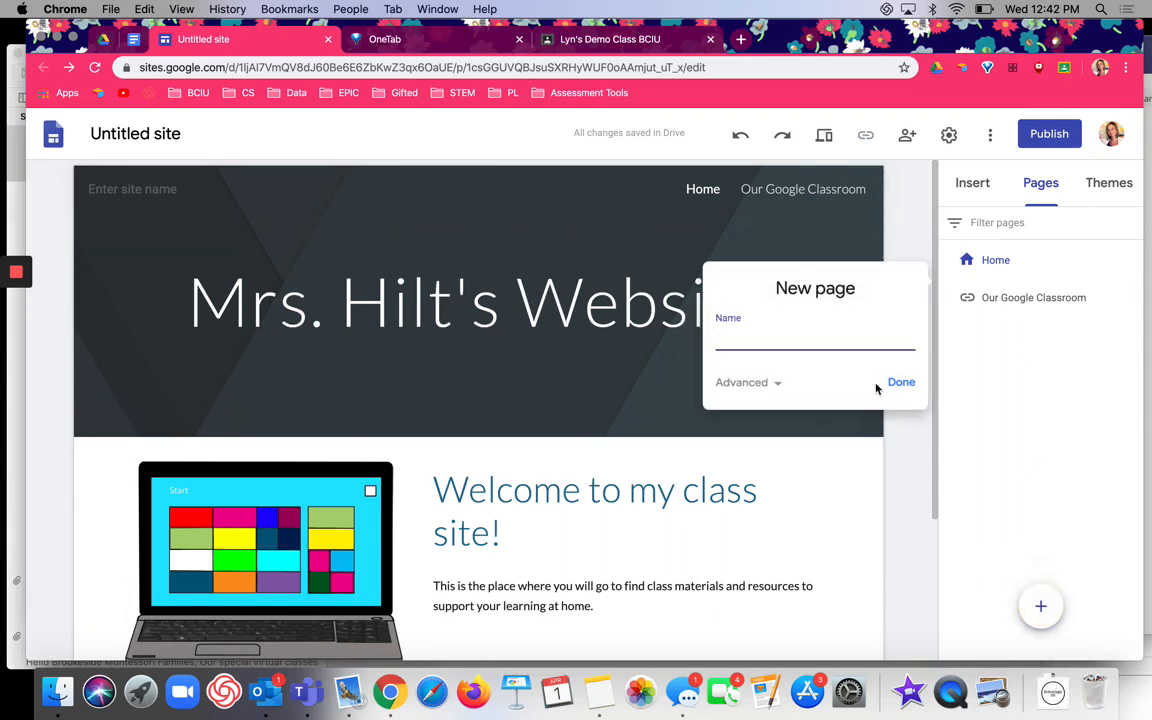
{"action": "type", "text": "Math"}
{"action": "left_click", "coordinate": [901, 382]}
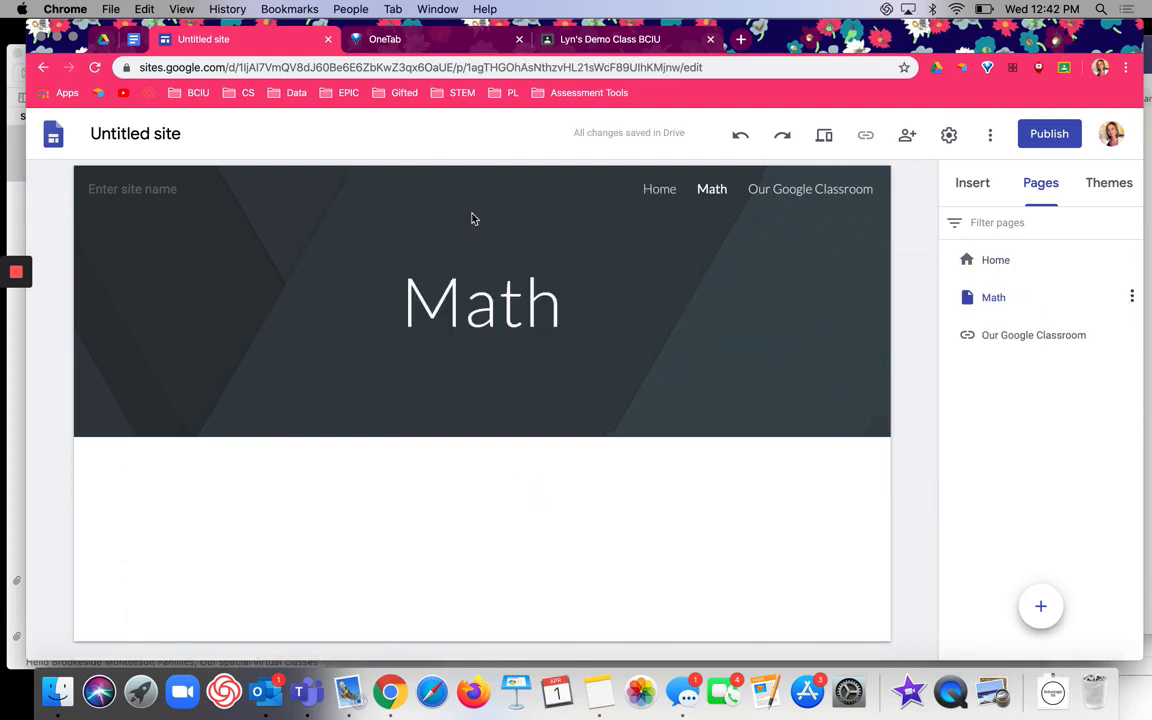
{"action": "left_click", "coordinate": [545, 310]}
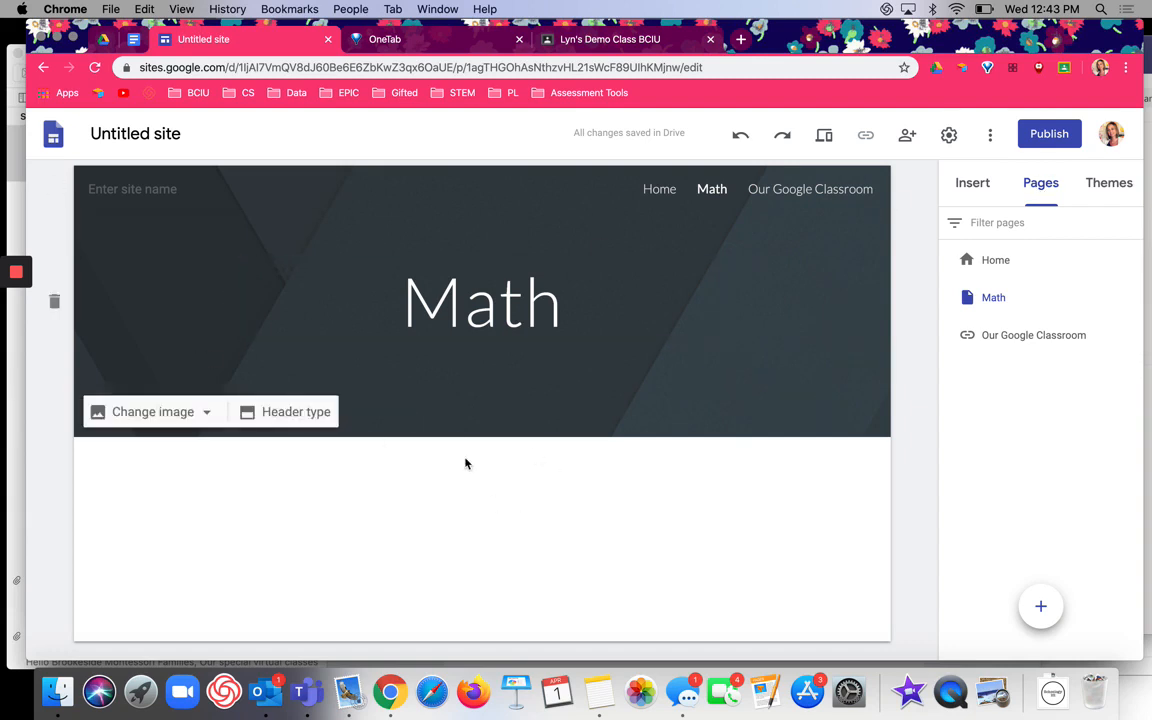
- Try the Aristotle theme with its blue and green accent colors and check it on the Home and Math pages
{"action": "left_click", "coordinate": [1101, 185]}
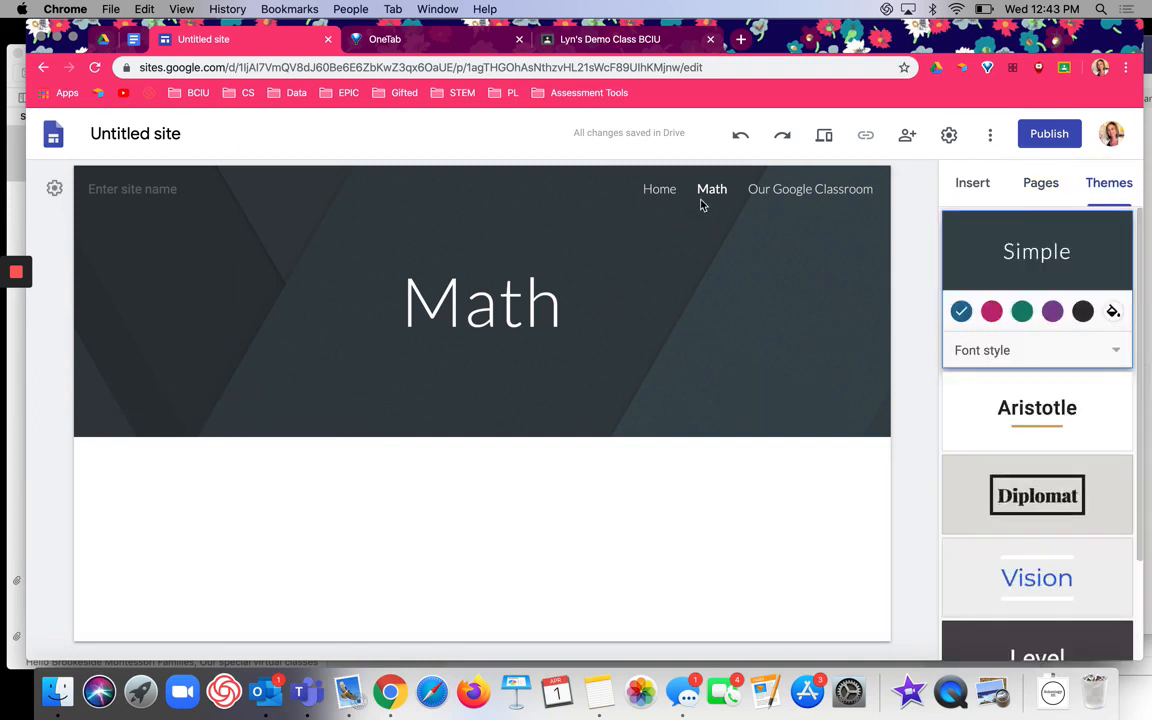
{"action": "left_click", "coordinate": [660, 190]}
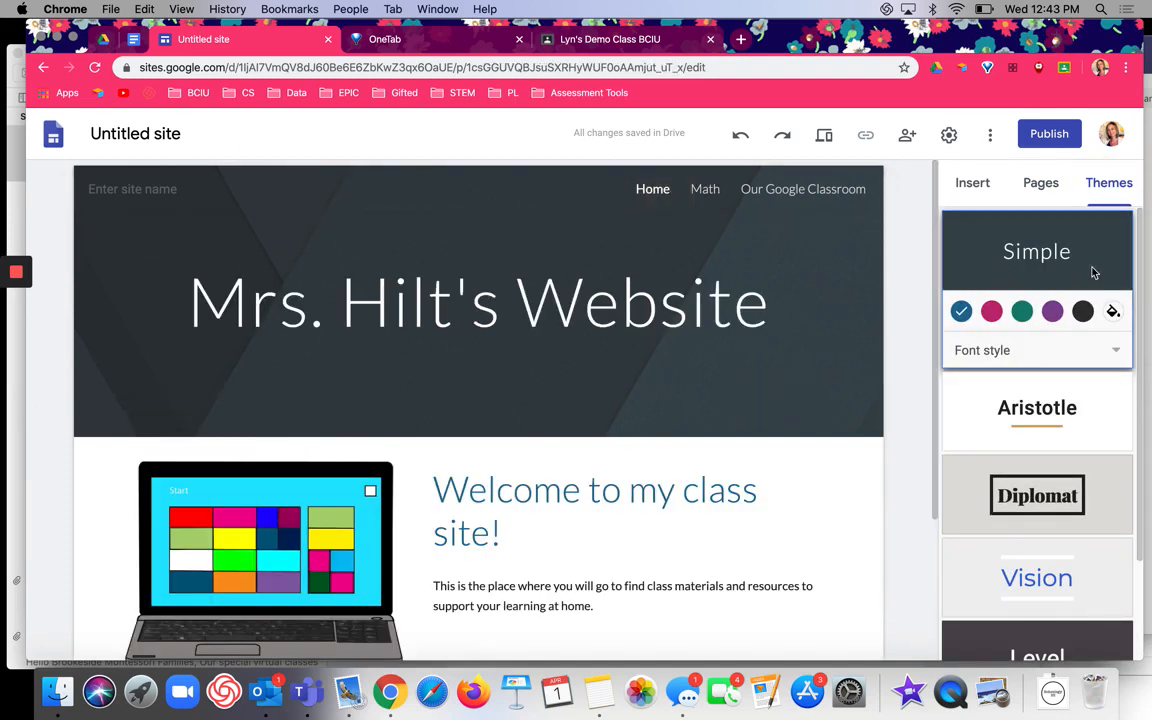
{"action": "scroll", "coordinate": [1105, 280], "scroll_direction": "down", "scroll_amount": 3}
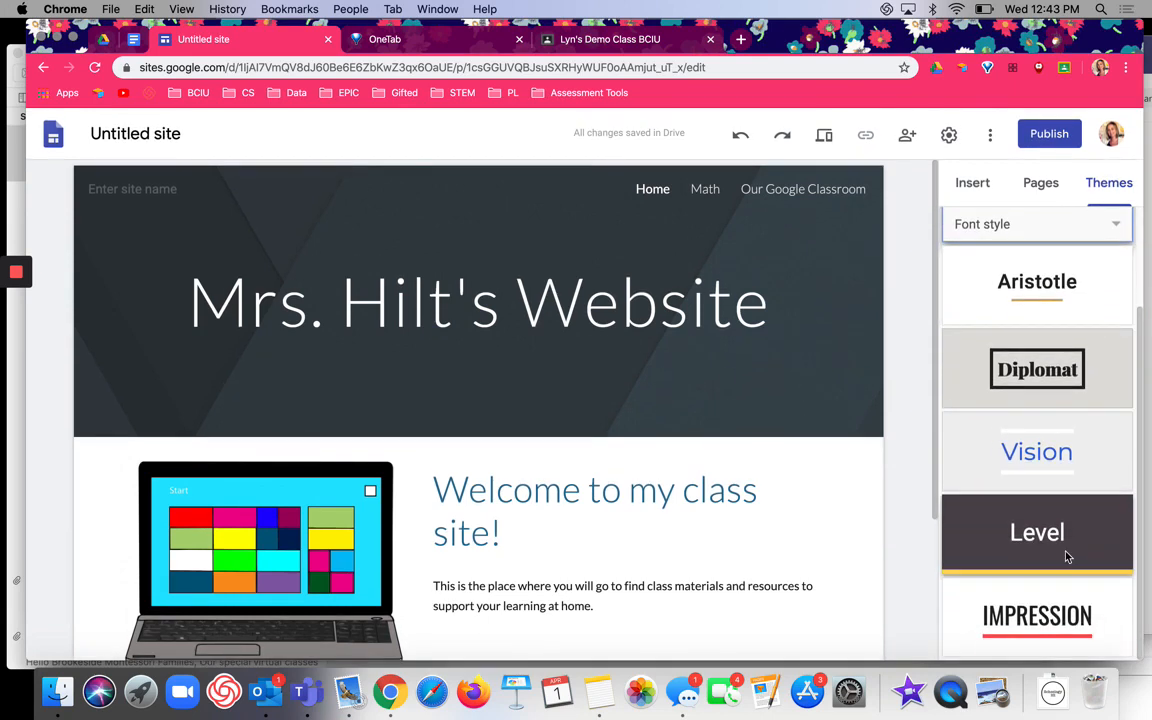
{"action": "scroll", "coordinate": [1067, 553], "scroll_direction": "up", "scroll_amount": 3}
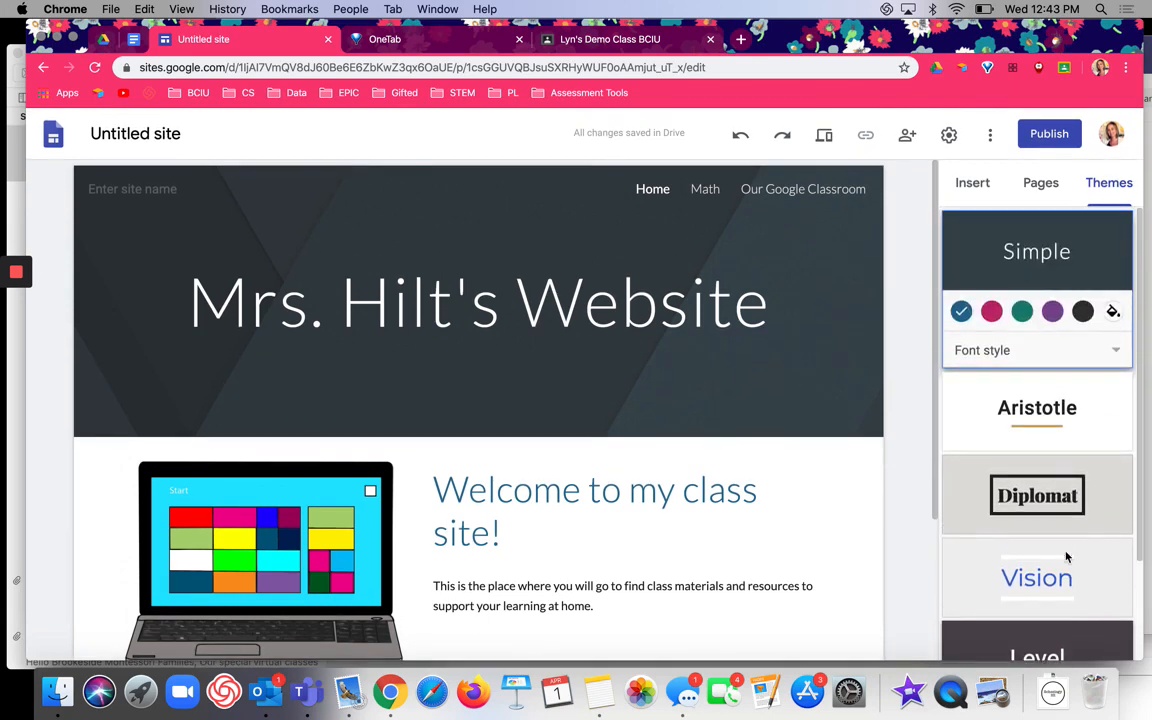
{"action": "left_click", "coordinate": [1030, 388]}
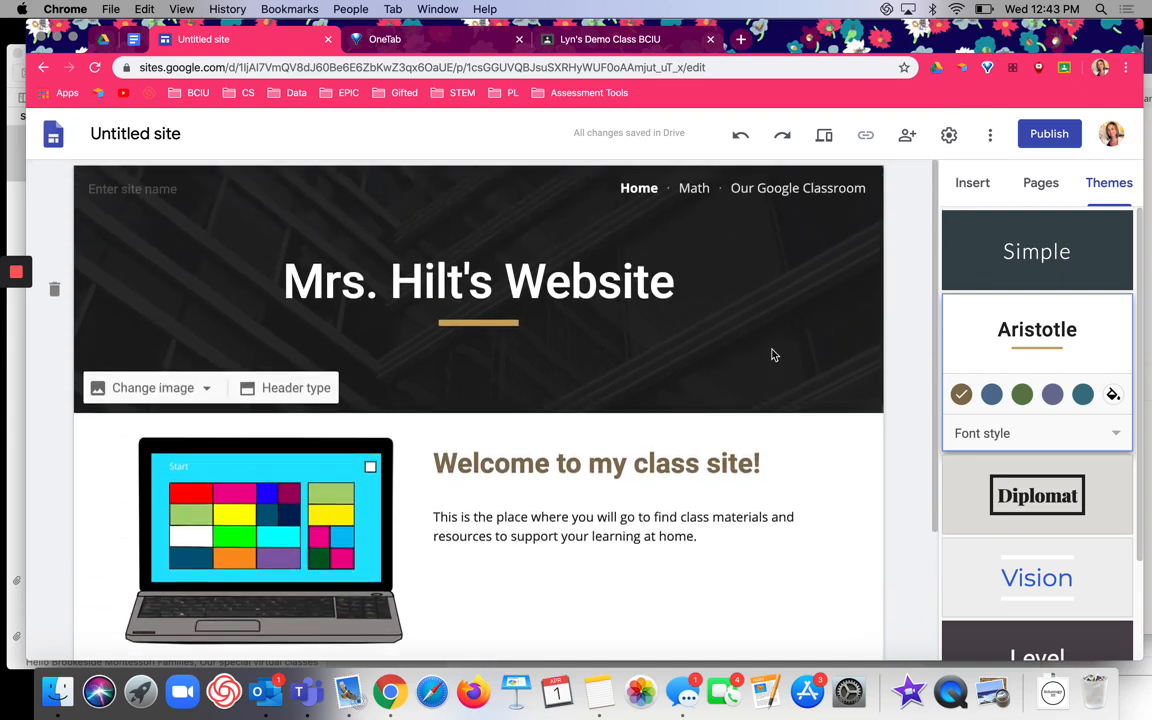
{"action": "left_click", "coordinate": [691, 188]}
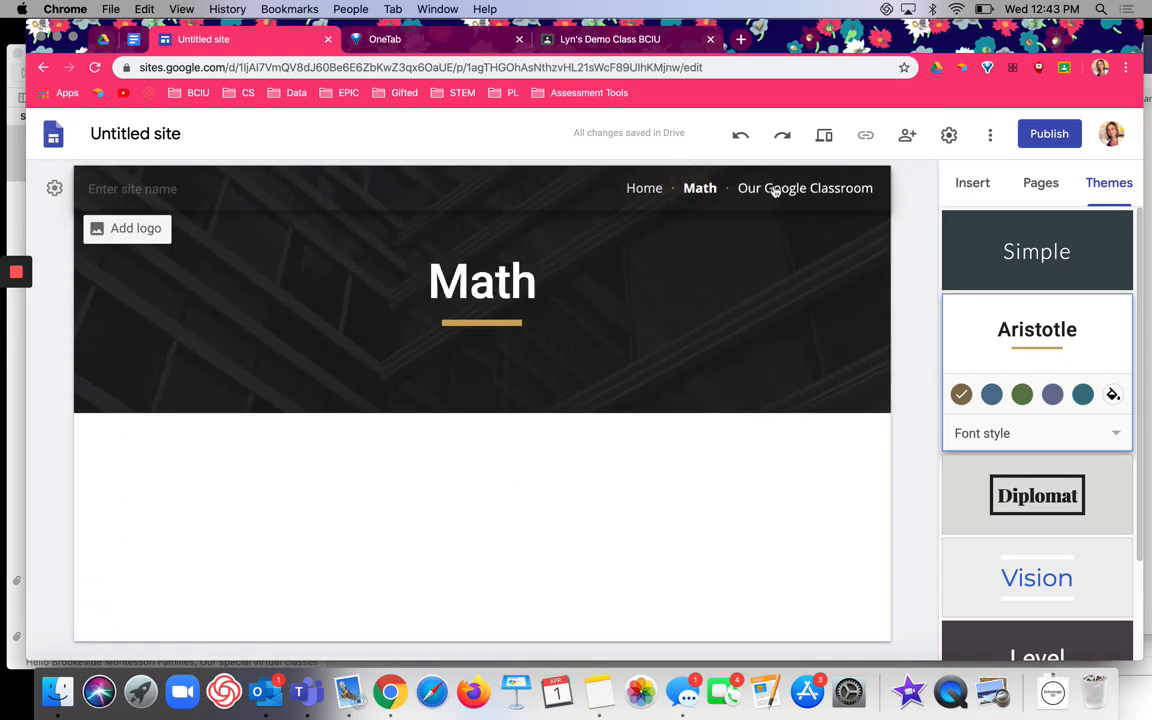
{"action": "left_click", "coordinate": [644, 188]}
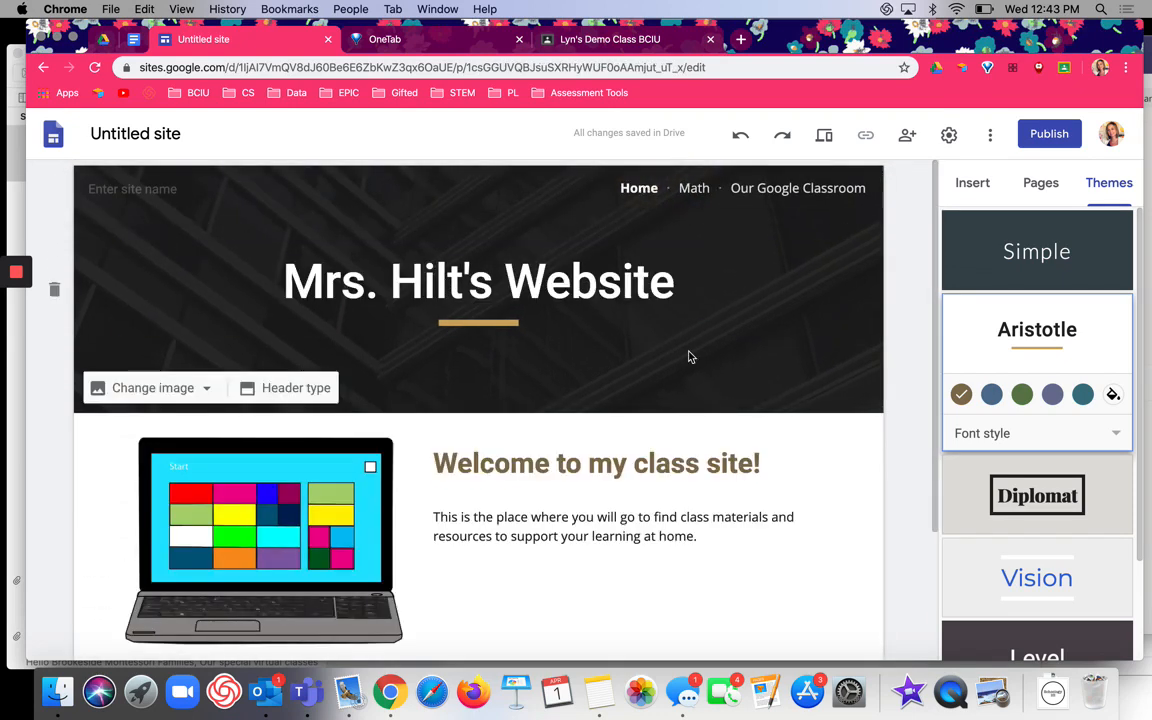
{"action": "left_click", "coordinate": [992, 395]}
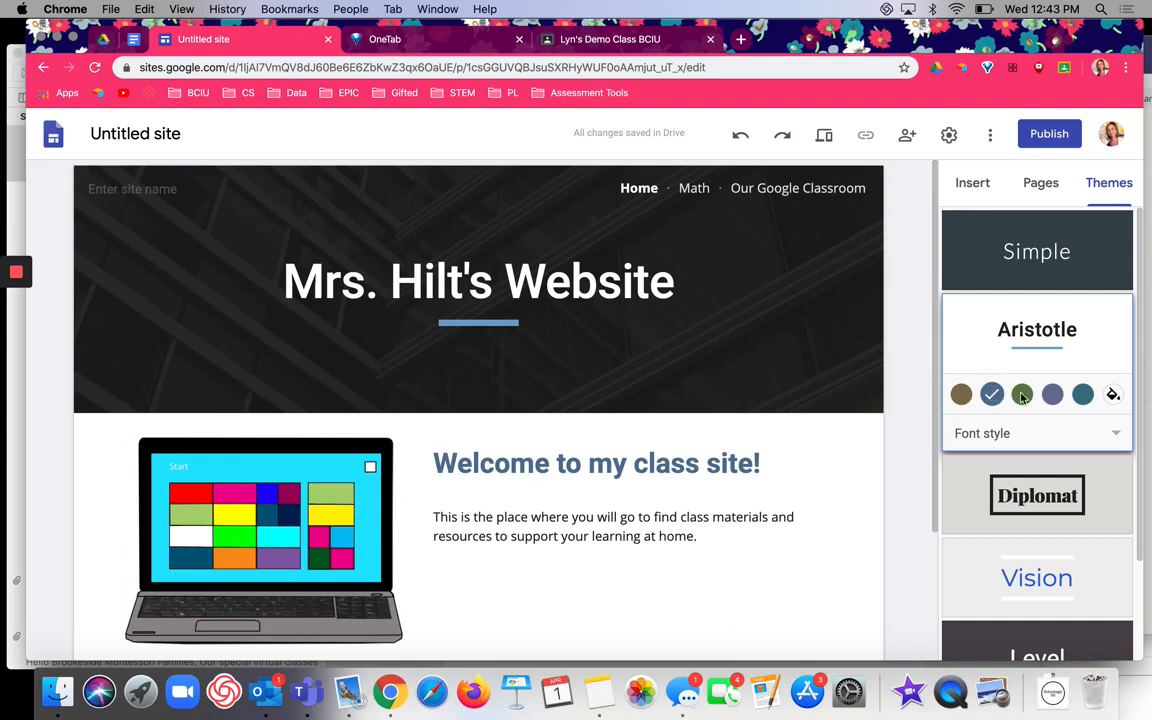
{"action": "left_click", "coordinate": [1022, 395]}
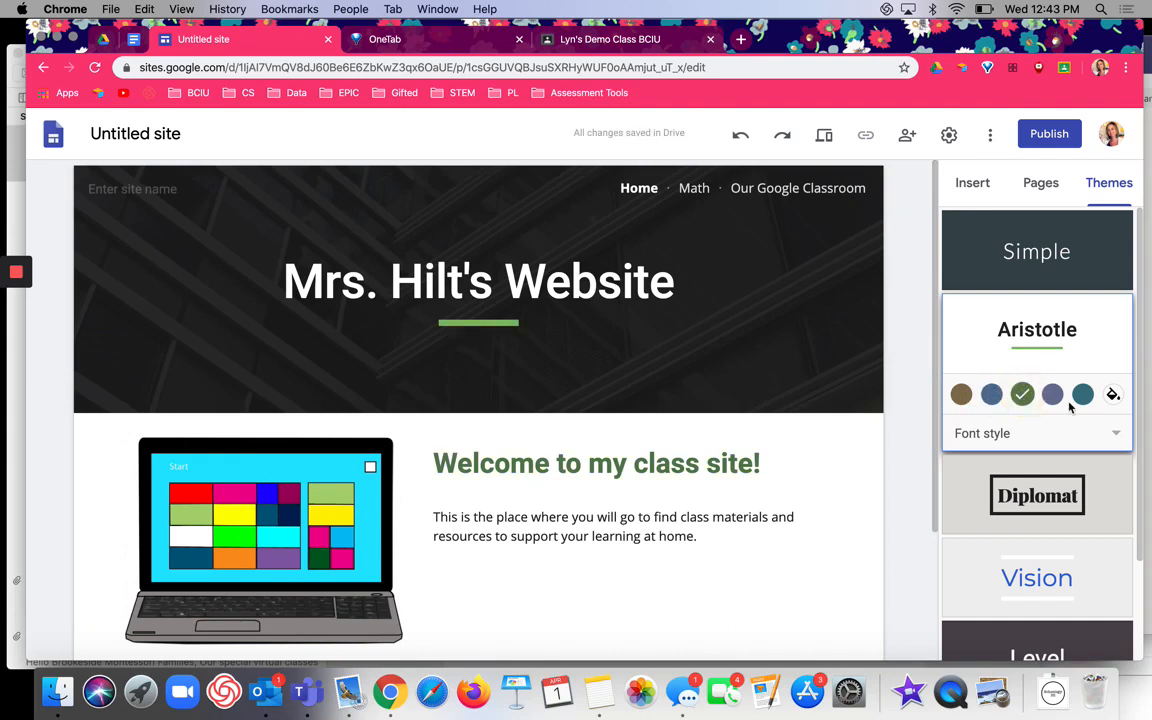
- Apply the Diplomat theme with the Light font style and check it on the Math and Home pages
{"action": "left_click", "coordinate": [1035, 482]}
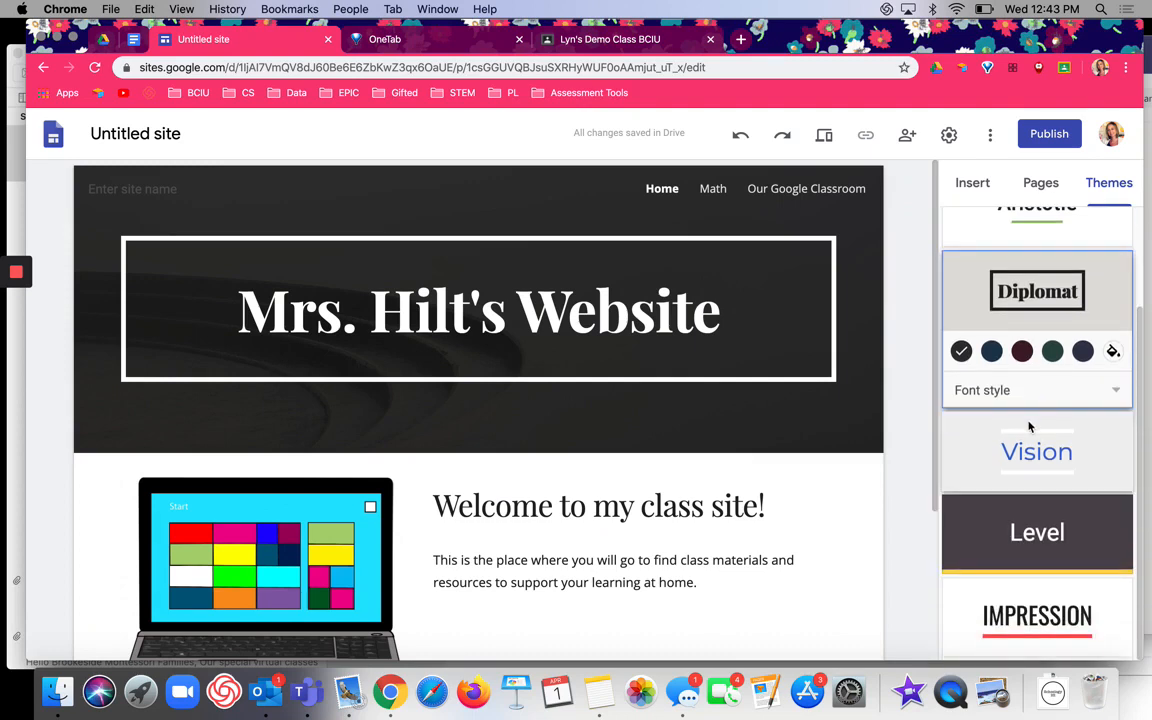
{"action": "left_click", "coordinate": [1036, 393]}
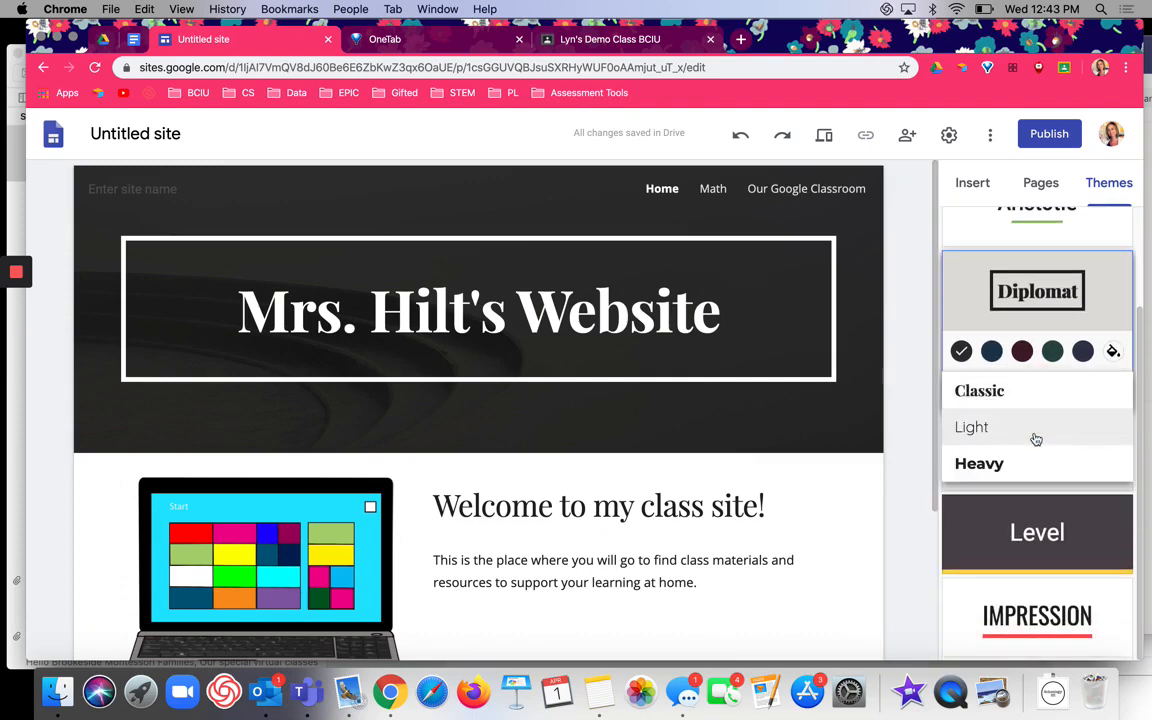
{"action": "left_click", "coordinate": [1036, 439]}
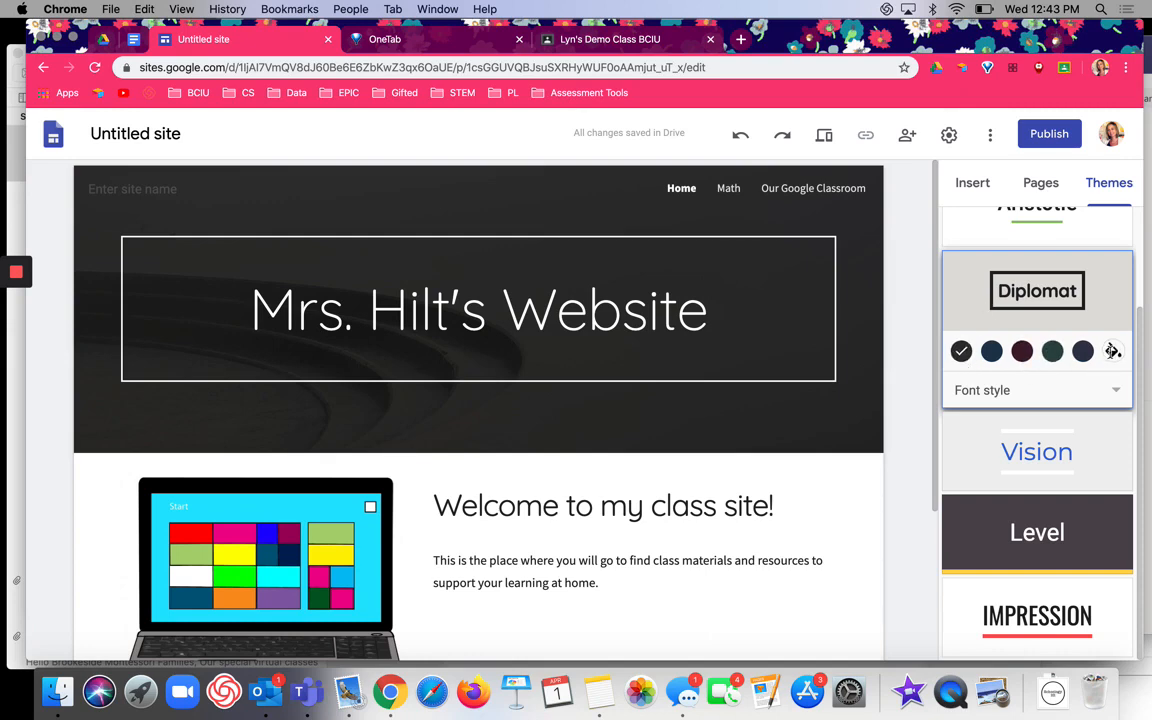
{"action": "left_click", "coordinate": [1113, 351]}
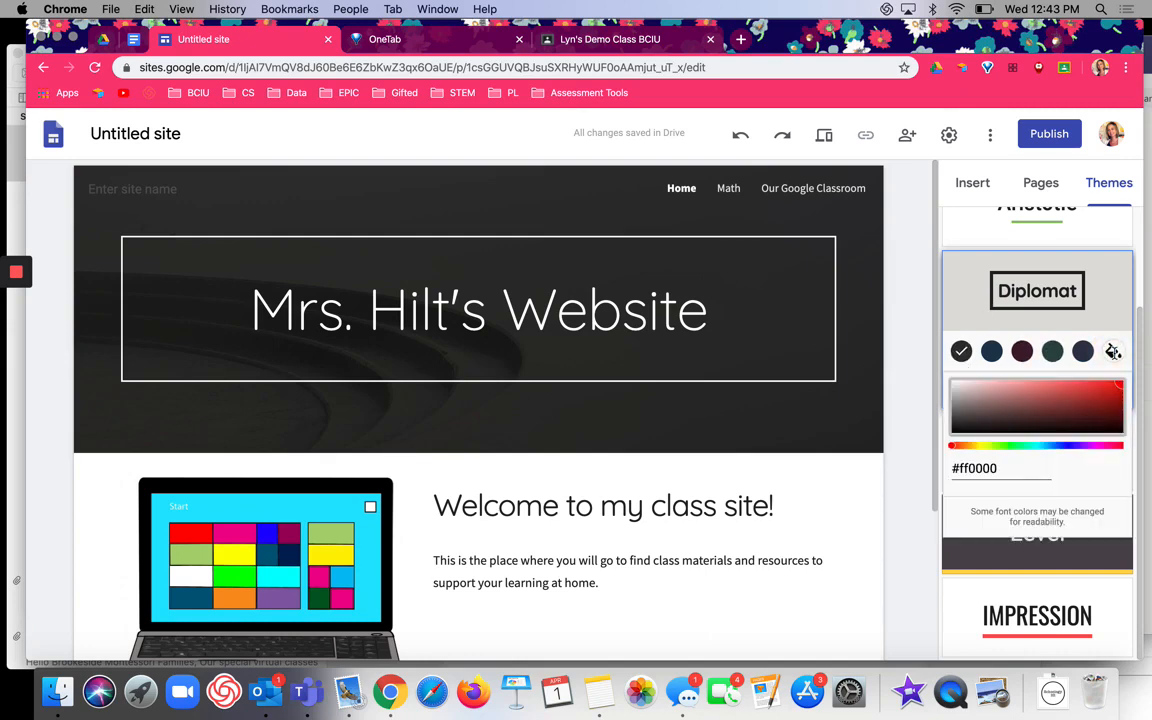
{"action": "left_click", "coordinate": [1112, 346]}
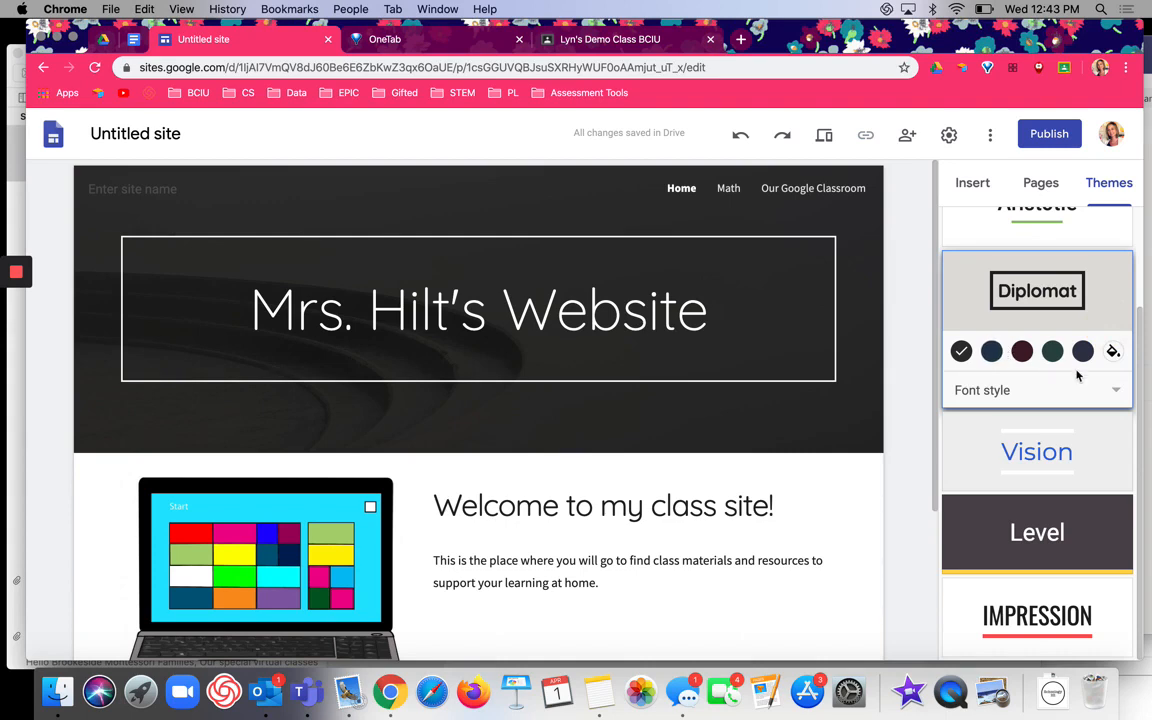
{"action": "left_click", "coordinate": [728, 188]}
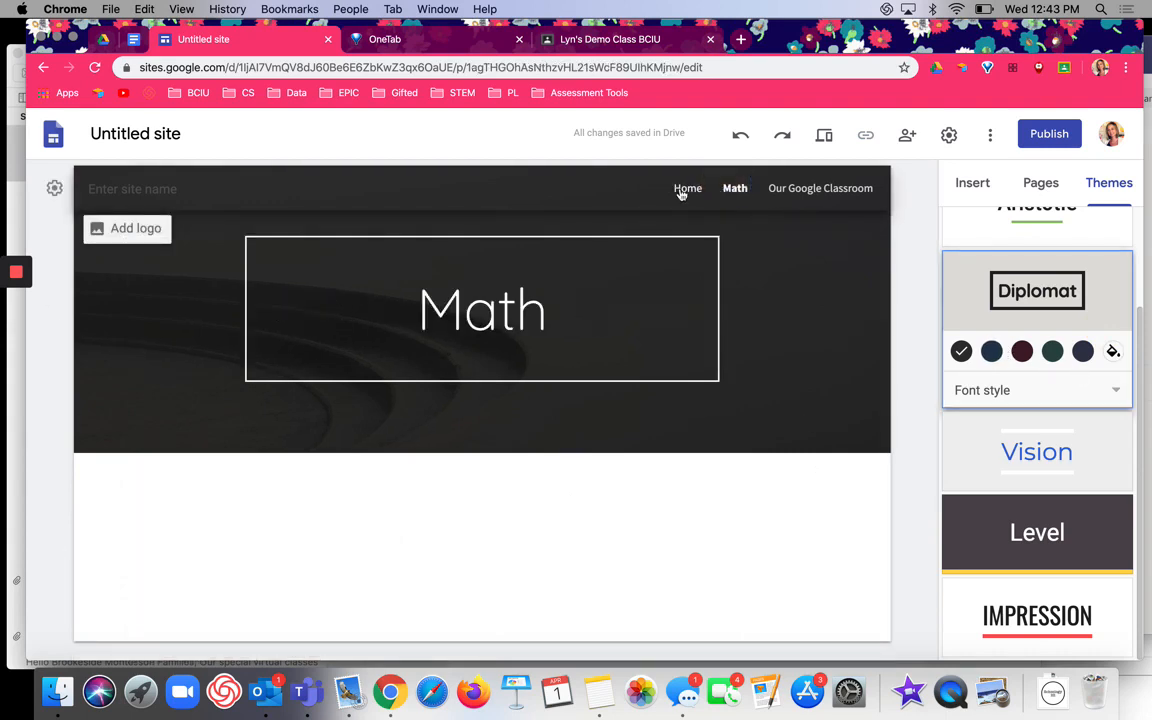
{"action": "left_click", "coordinate": [684, 189]}
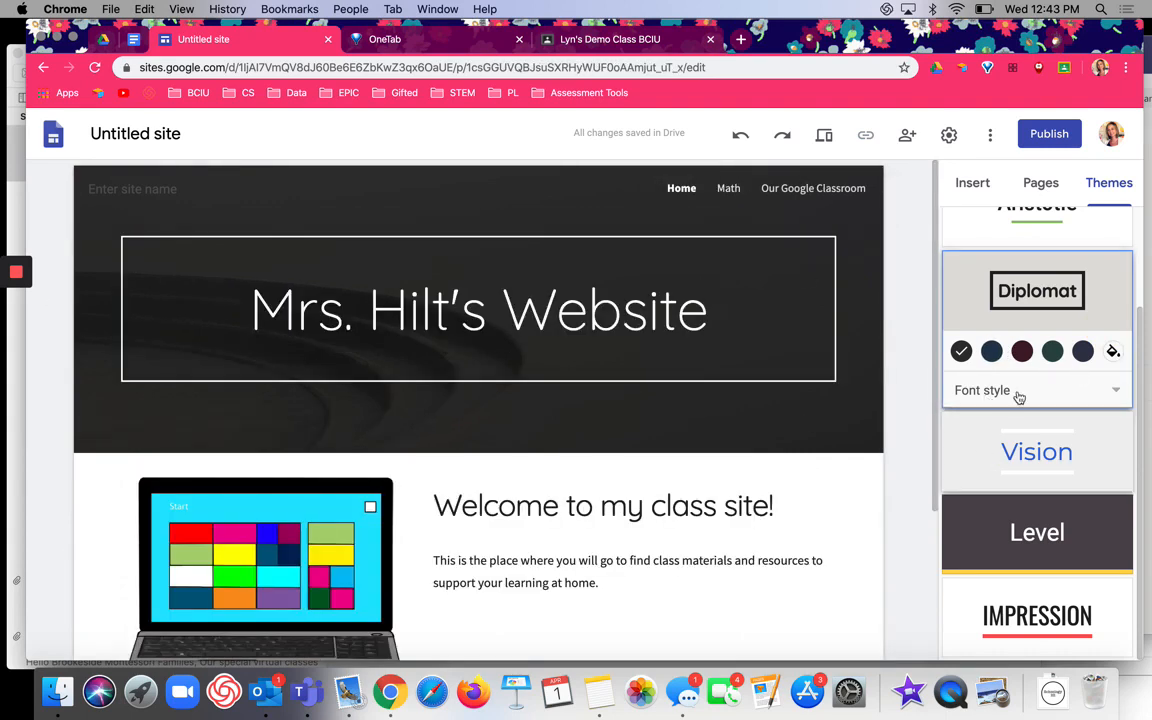
- Replace the Home page header image with a wood-framed blackboard picture found by an image search for "chalkboard"
{"action": "mouse_move", "coordinate": [224, 332]}
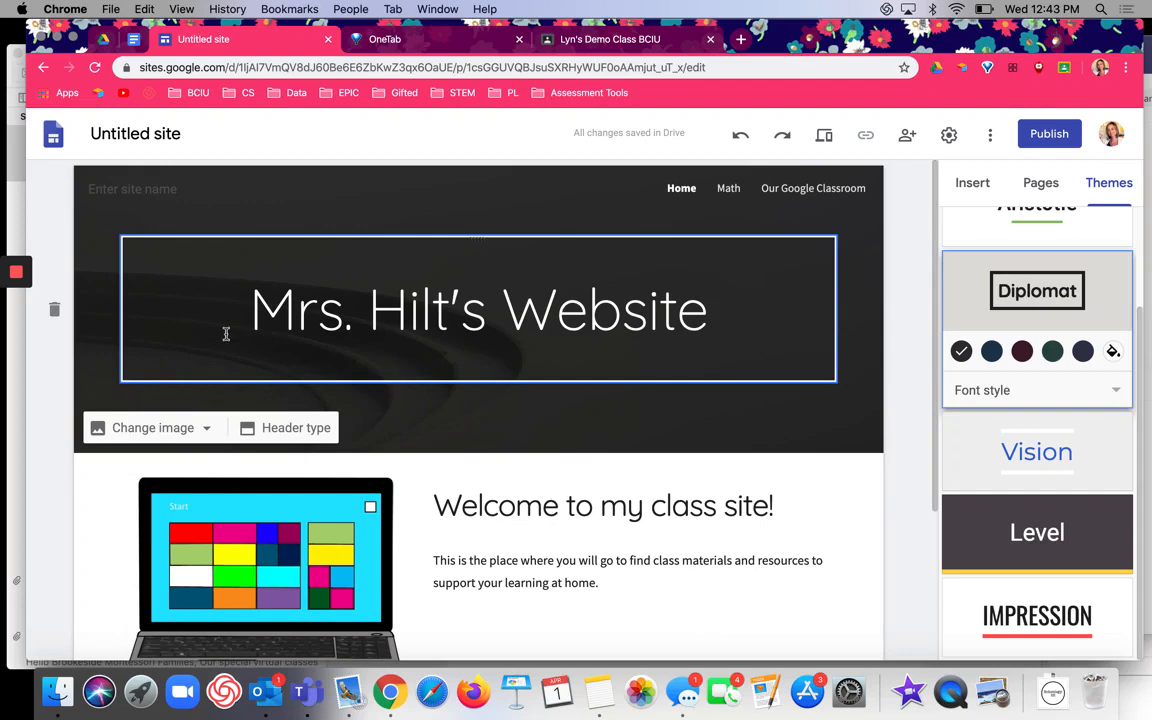
{"action": "left_click", "coordinate": [210, 430]}
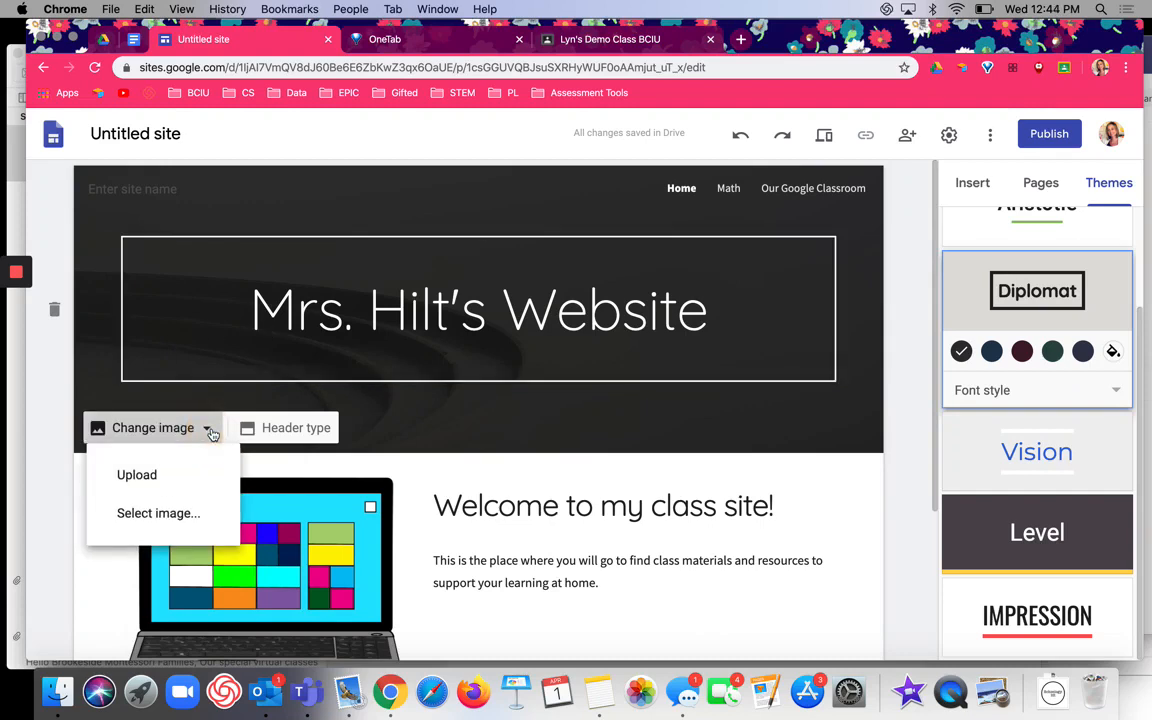
{"action": "left_click", "coordinate": [205, 513]}
{"action": "left_click", "coordinate": [377, 214]}
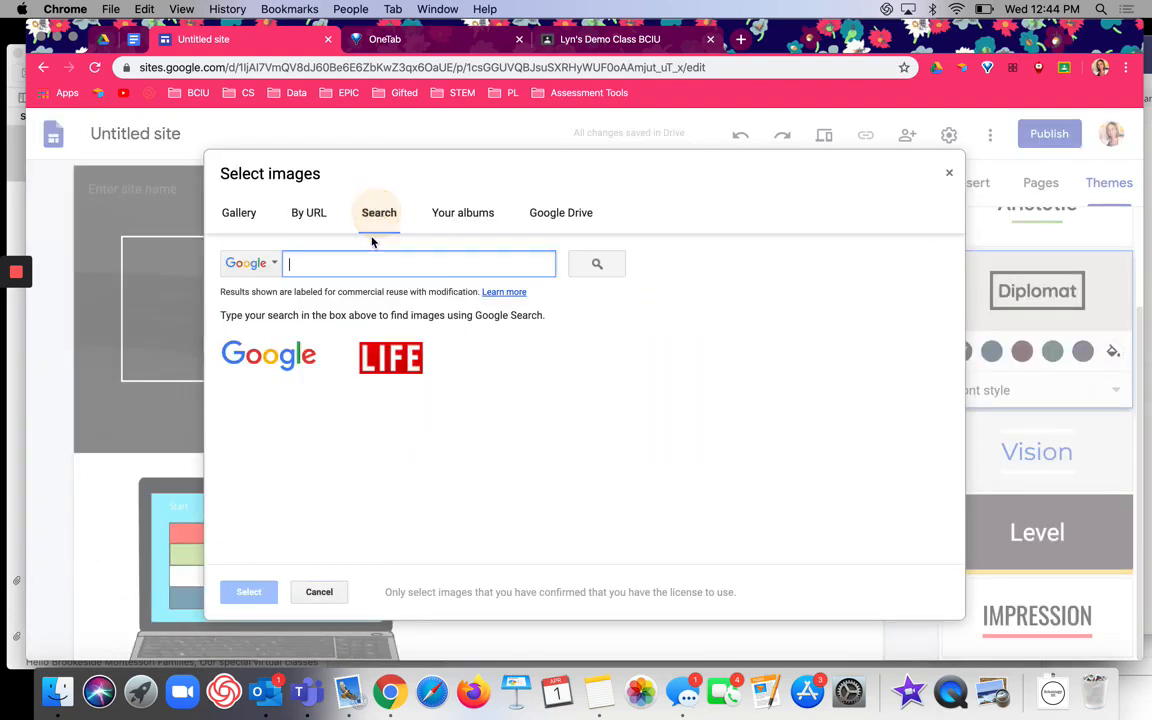
{"action": "type", "text": "chalkboa"}
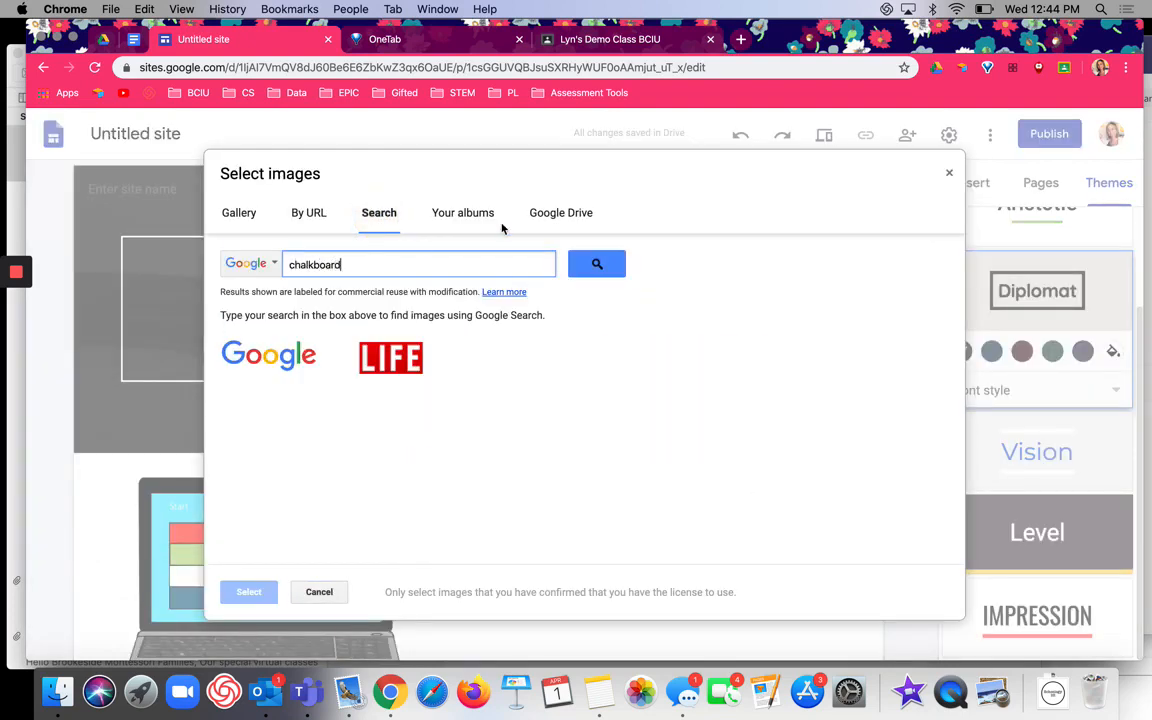
{"action": "type", "text": "rd"}
{"action": "left_click", "coordinate": [595, 264]}
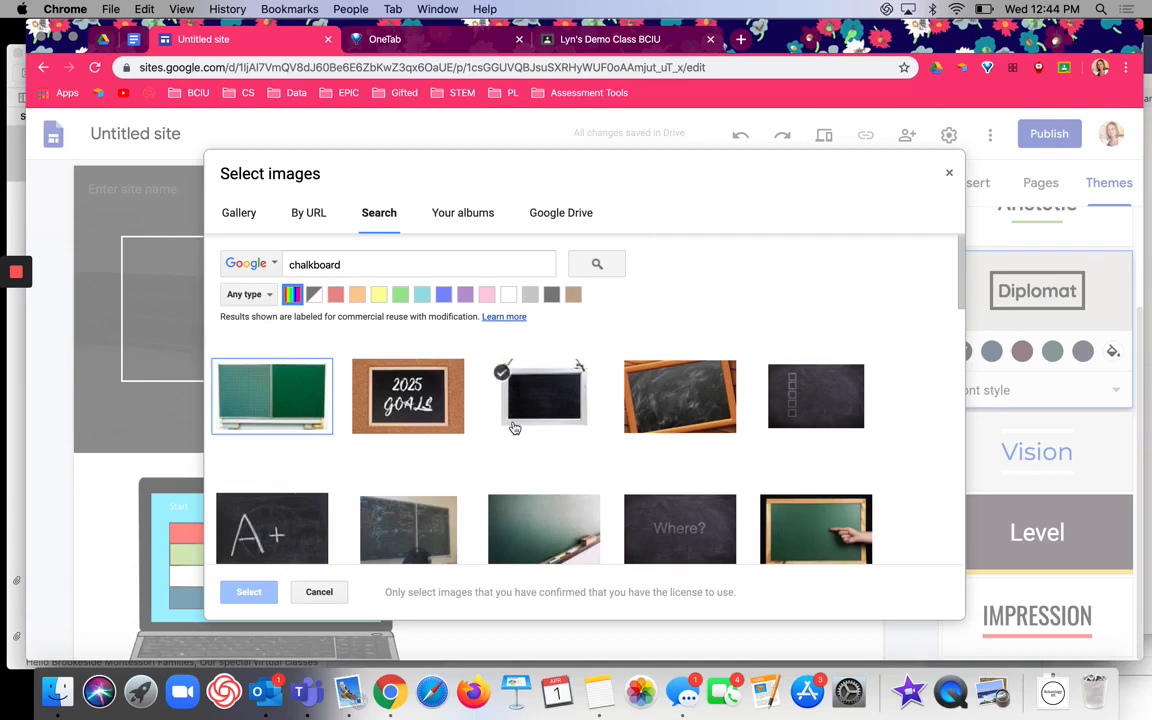
{"action": "left_click", "coordinate": [691, 425]}
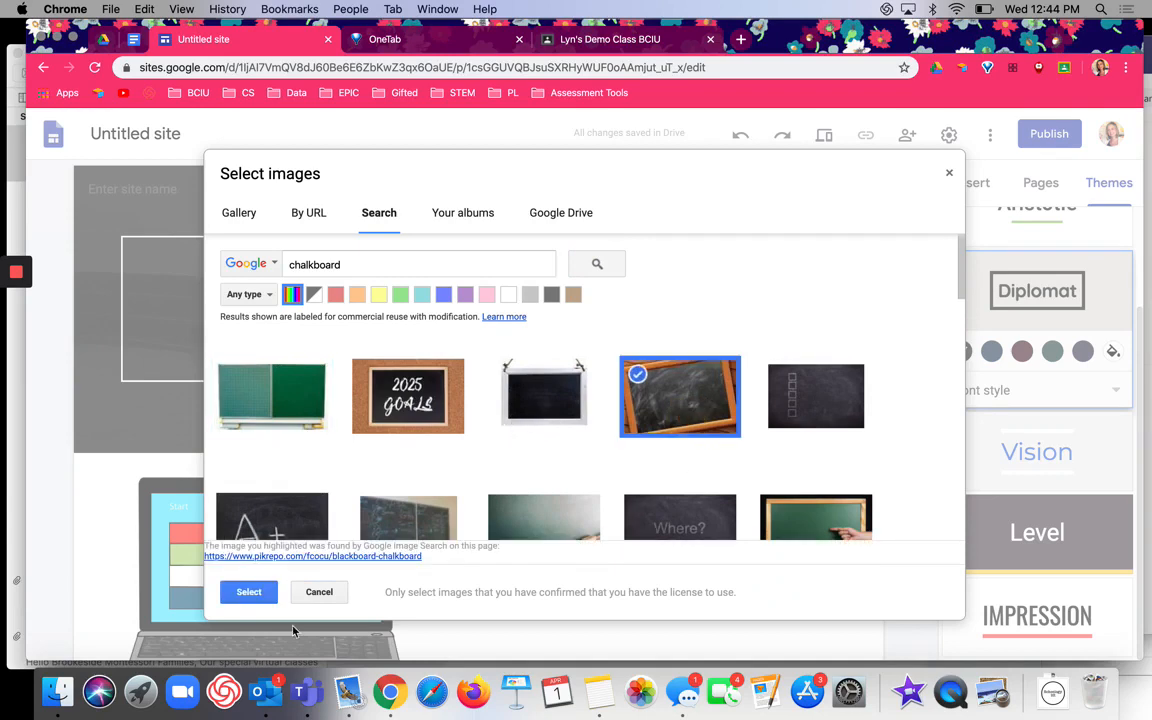
{"action": "left_click", "coordinate": [247, 592]}
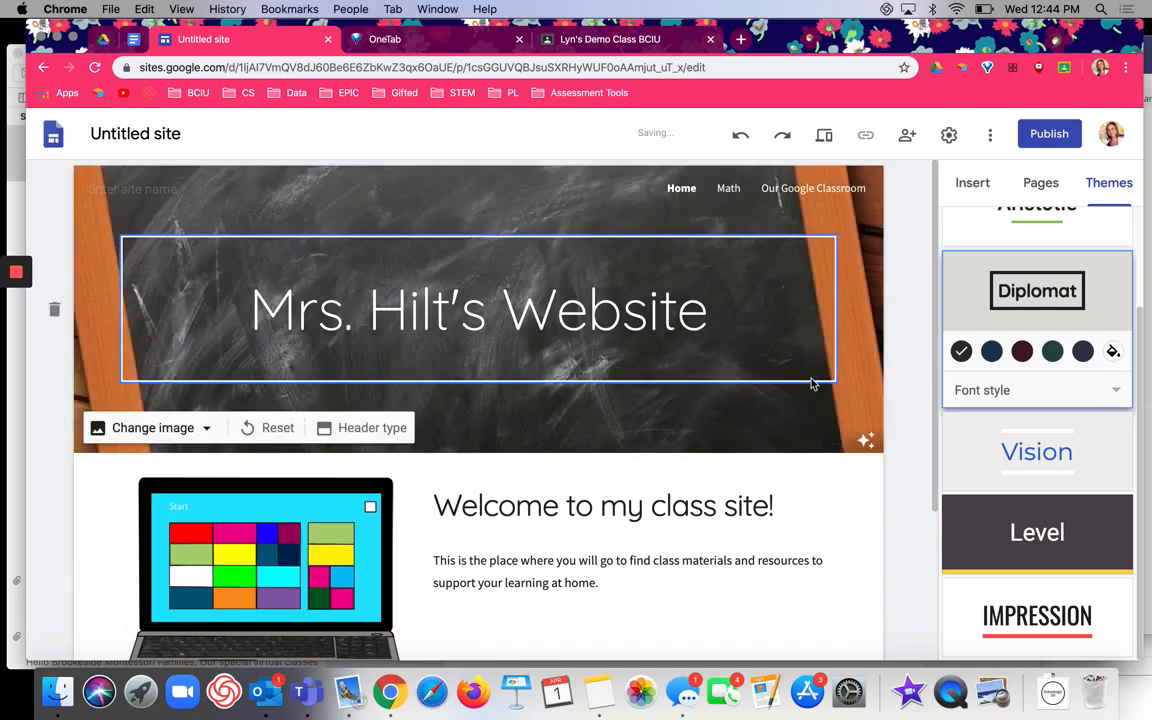
- Try the Emphasis 1 and Emphasis 2 backgrounds on the welcome section, then restore its Regular background
{"action": "scroll", "coordinate": [792, 390], "scroll_direction": "down", "scroll_amount": 3}
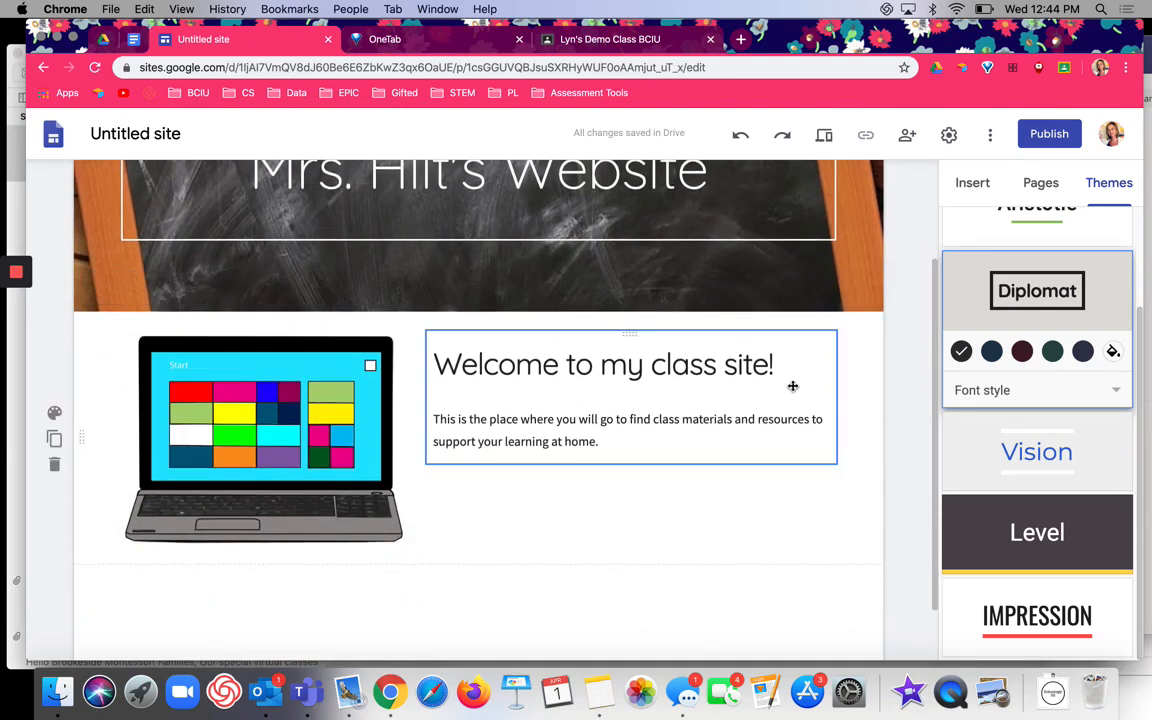
{"action": "scroll", "coordinate": [793, 387], "scroll_direction": "down", "scroll_amount": 1}
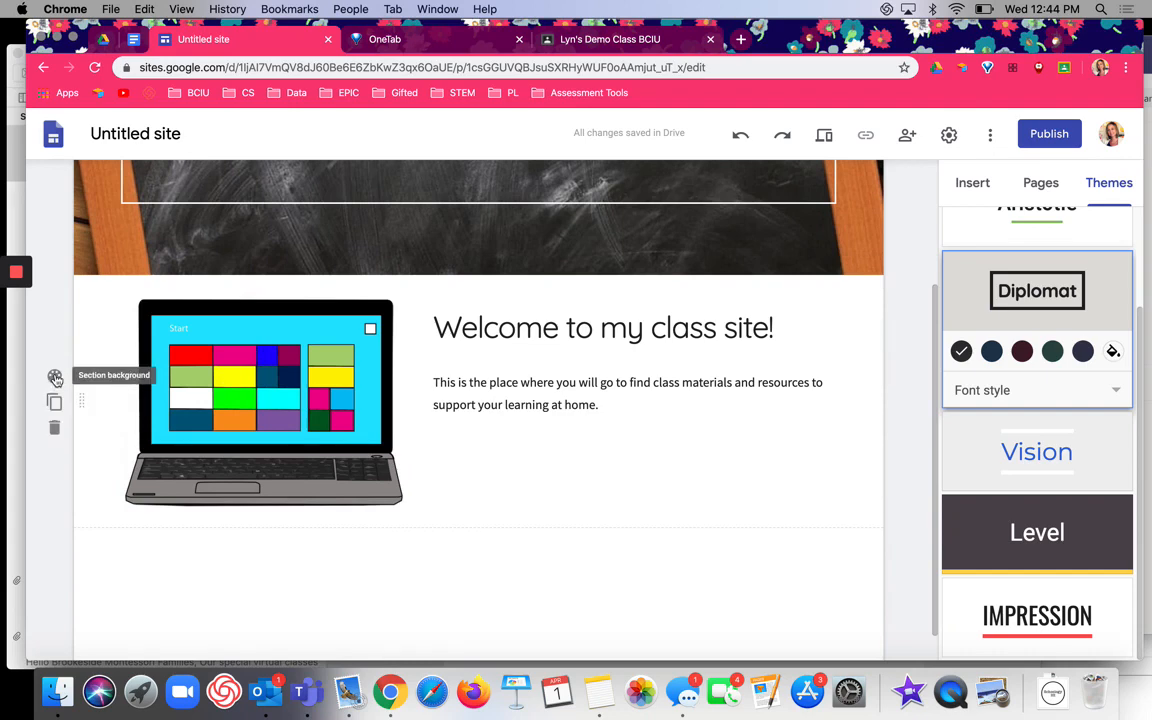
{"action": "left_click", "coordinate": [55, 375]}
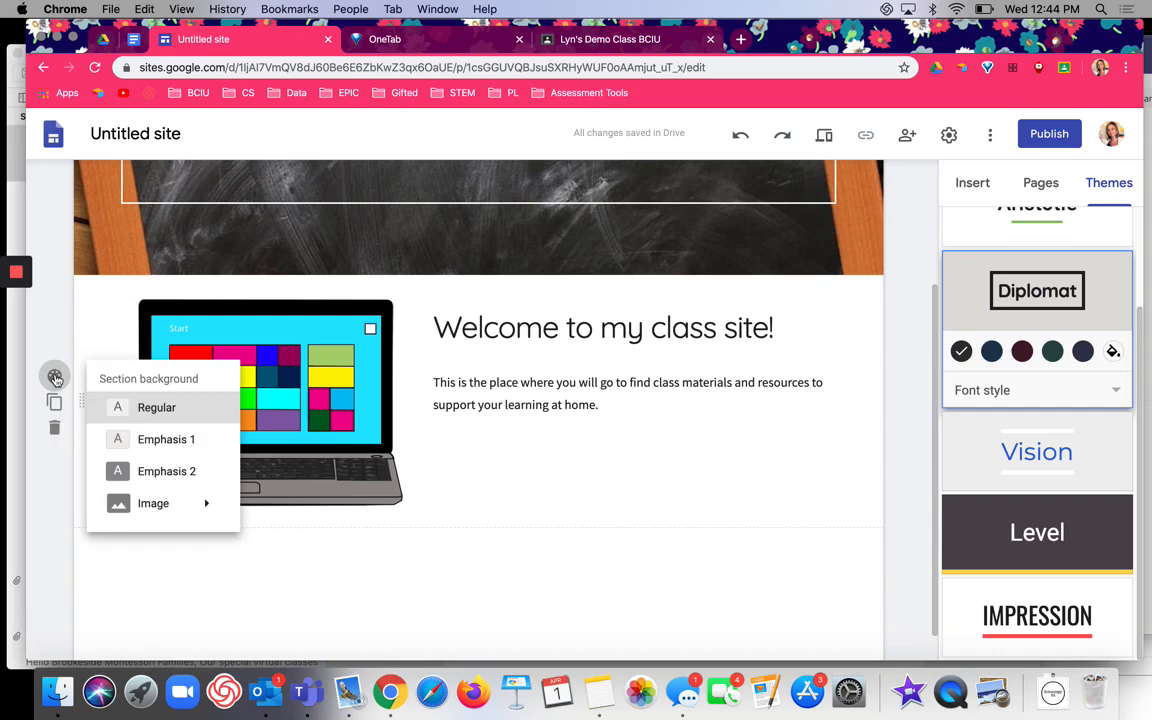
{"action": "left_click", "coordinate": [182, 439]}
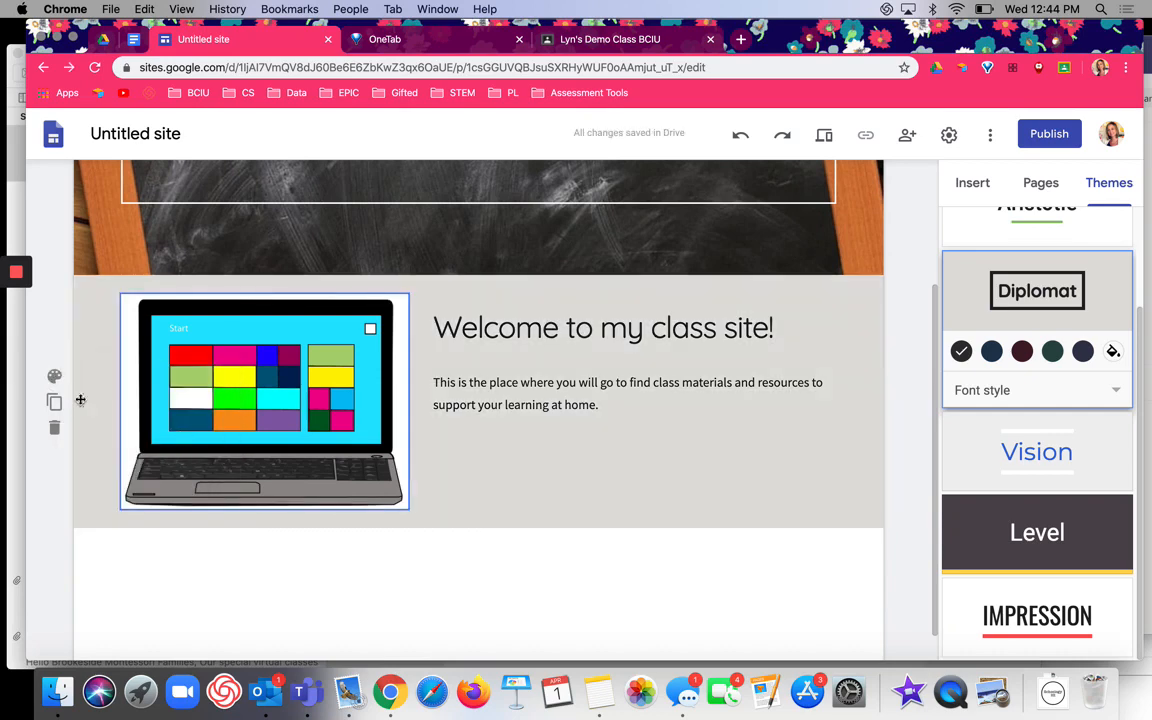
{"action": "left_click", "coordinate": [55, 375]}
{"action": "left_click", "coordinate": [130, 467]}
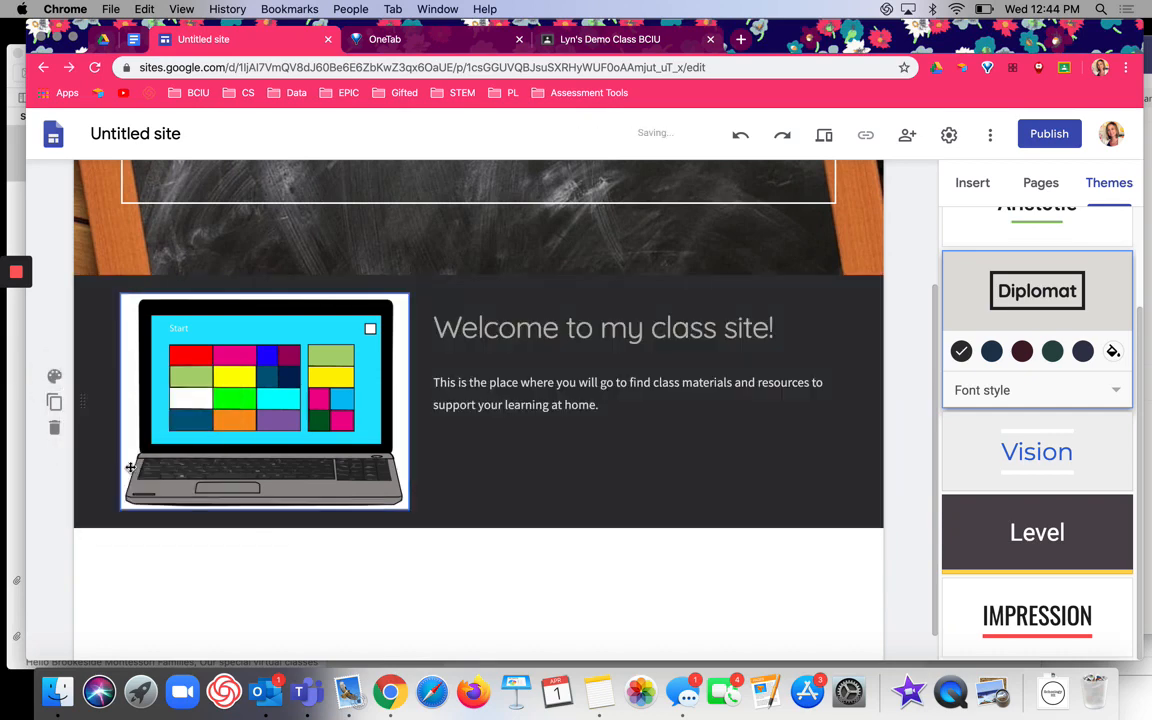
{"action": "left_click", "coordinate": [54, 375]}
{"action": "mouse_move", "coordinate": [185, 506]}
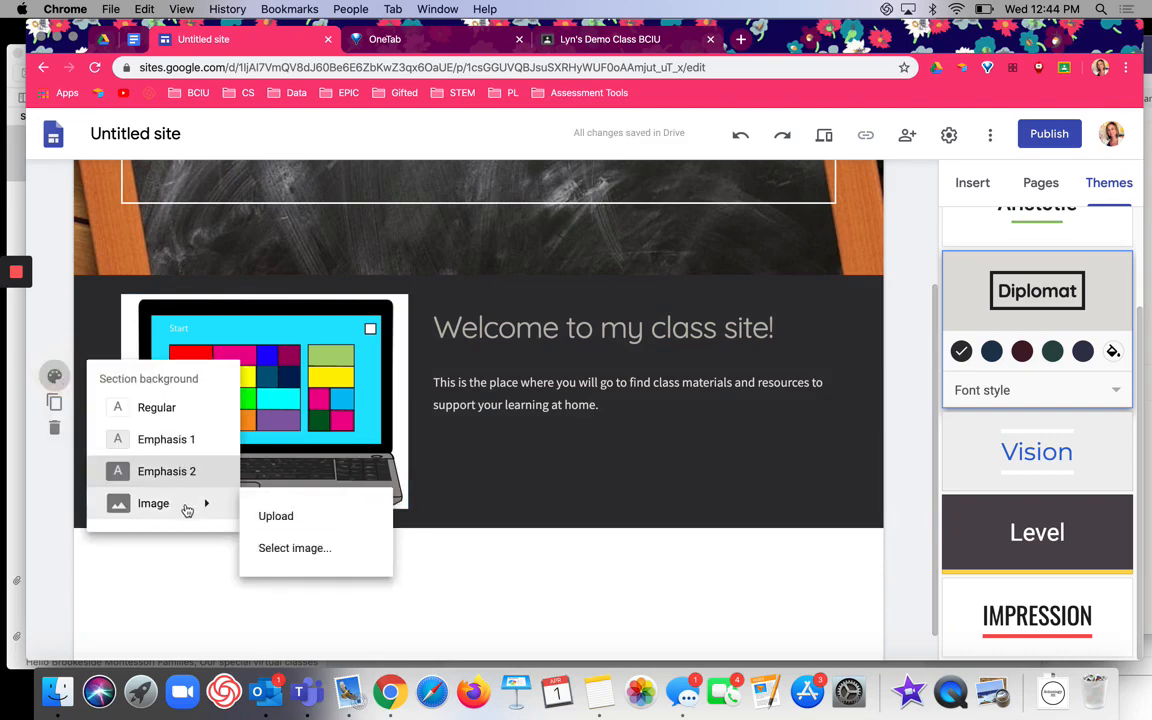
{"action": "left_click", "coordinate": [193, 407]}
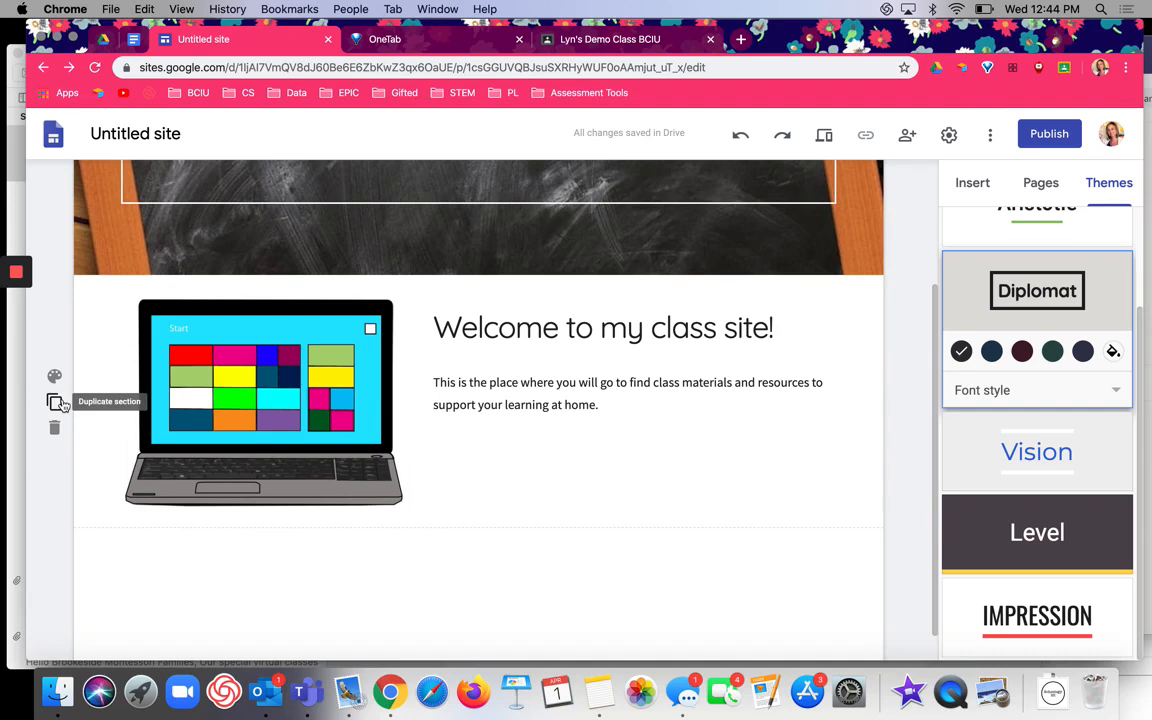
- Duplicate the welcome section and delete the copy
{"action": "left_click", "coordinate": [56, 402]}
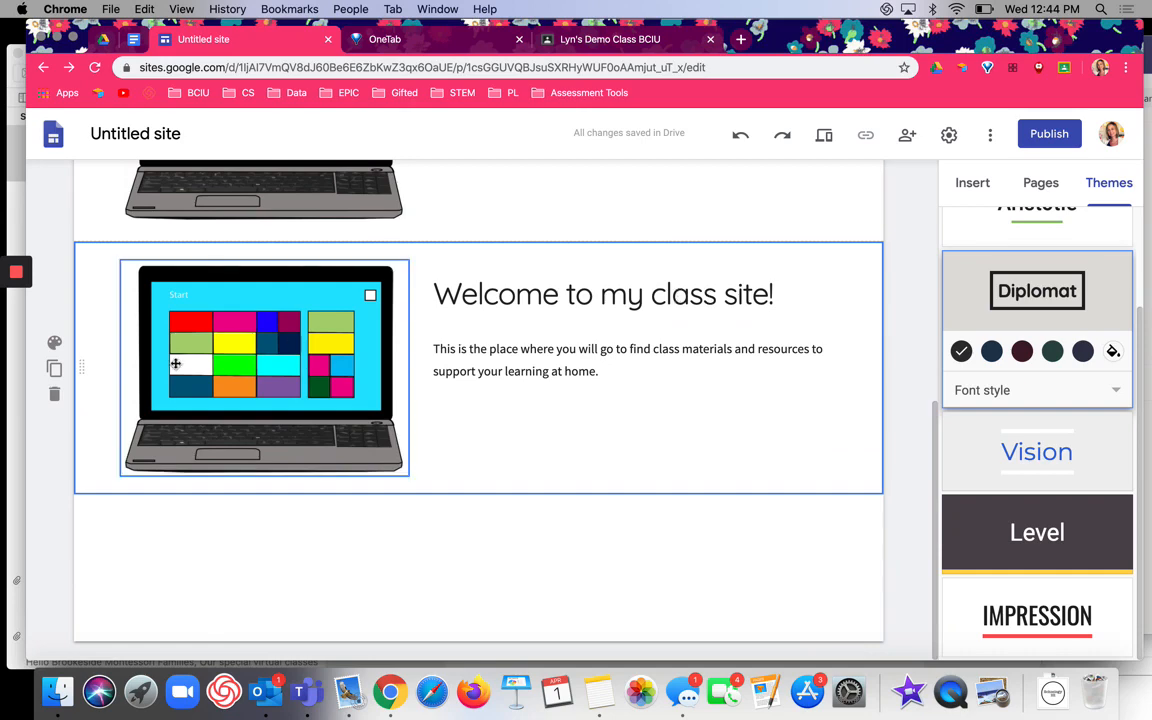
{"action": "left_click", "coordinate": [54, 393]}
{"action": "scroll", "coordinate": [808, 326], "scroll_direction": "up", "scroll_amount": 2}
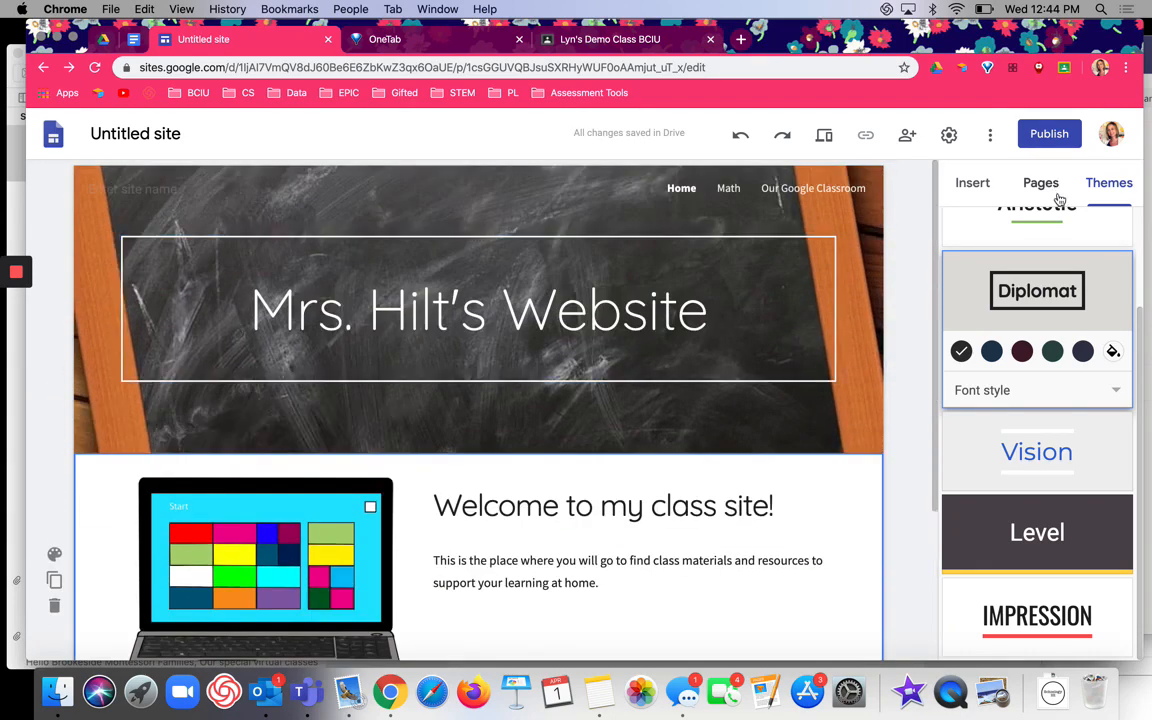
{"action": "scroll", "coordinate": [1008, 224], "scroll_direction": "up", "scroll_amount": 3}
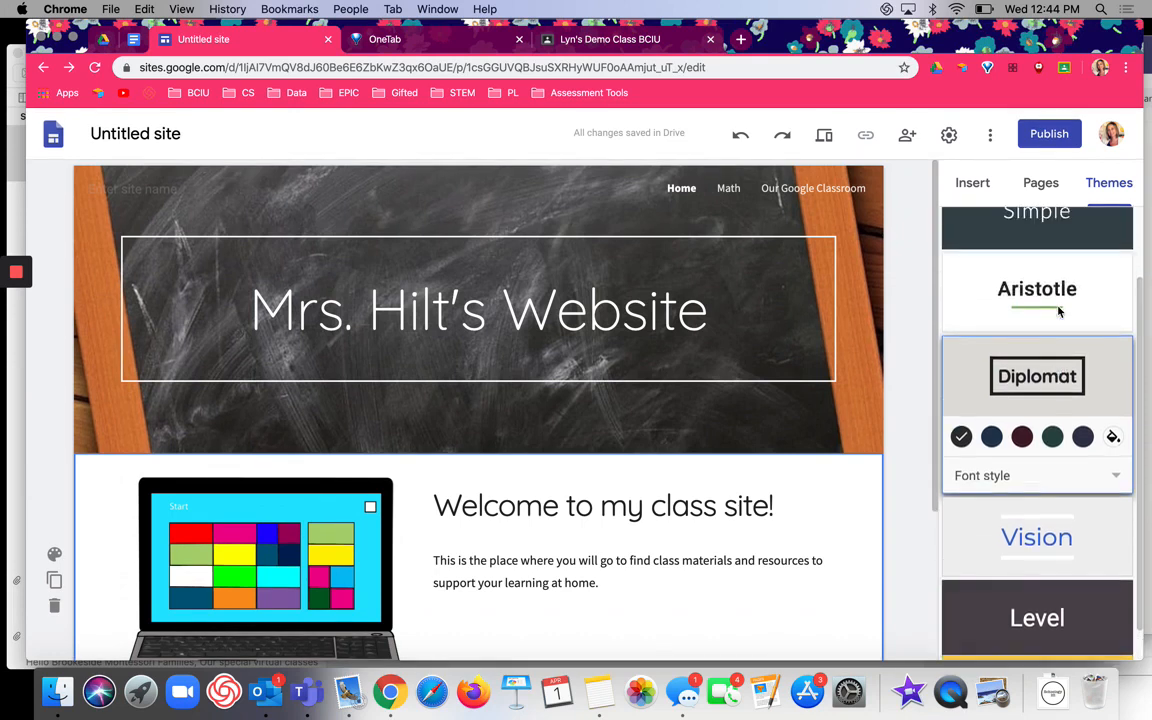
- Review the Math page's available actions and its properties, including the advanced custom path option
{"action": "left_click", "coordinate": [970, 184]}
{"action": "left_click", "coordinate": [1040, 183]}
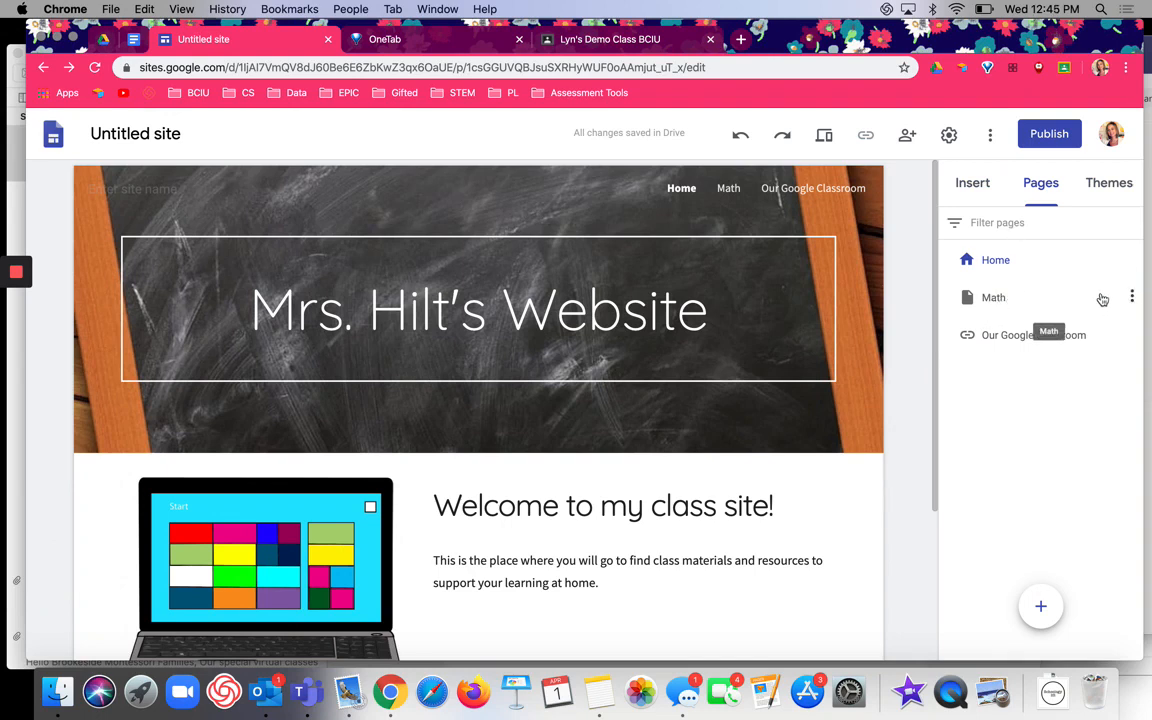
{"action": "left_click", "coordinate": [1132, 297]}
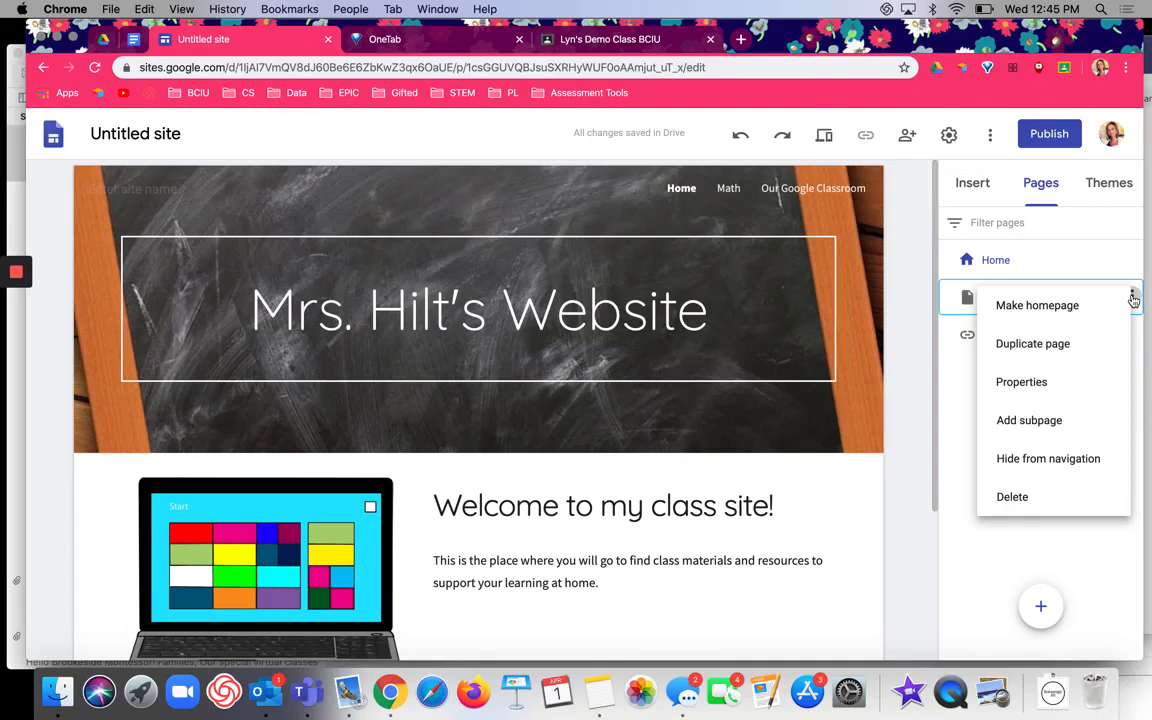
{"action": "left_click", "coordinate": [1106, 386]}
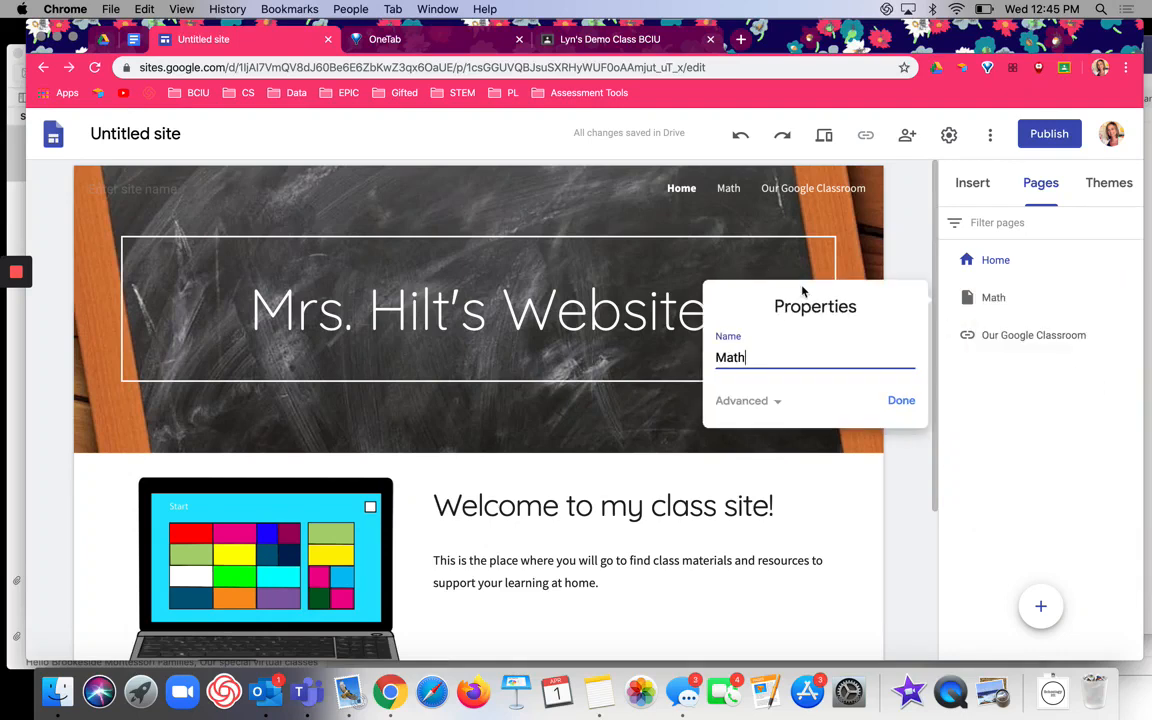
{"action": "left_click", "coordinate": [771, 404]}
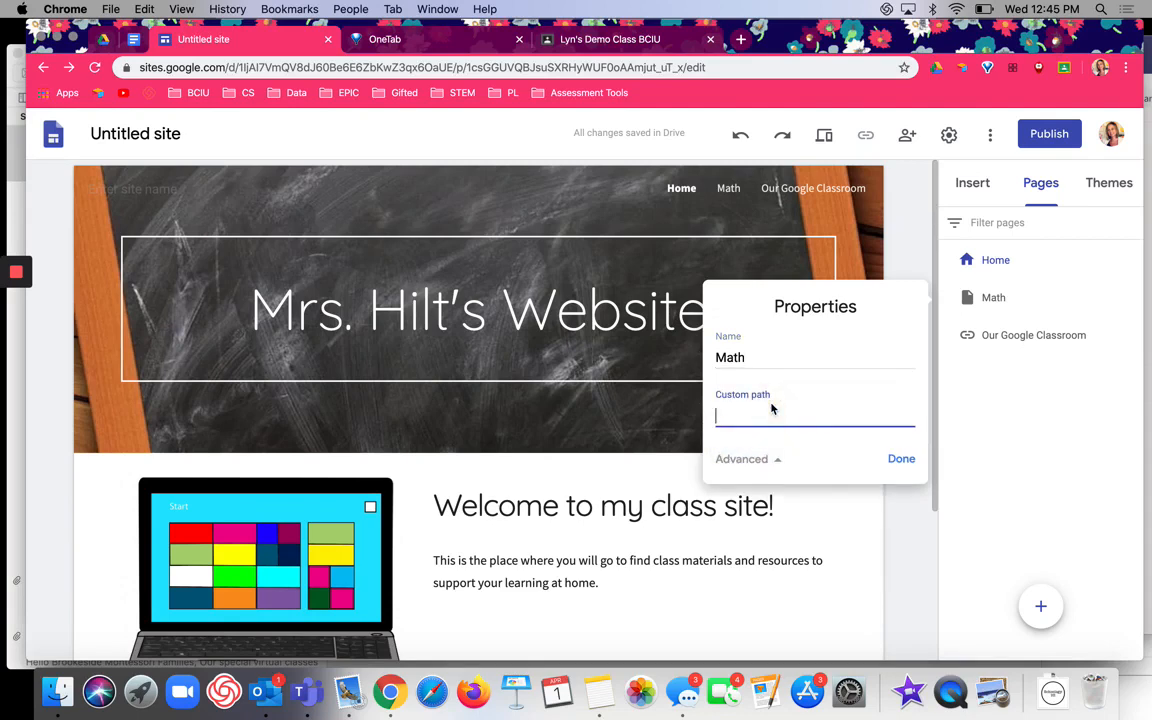
{"action": "left_click", "coordinate": [899, 457]}
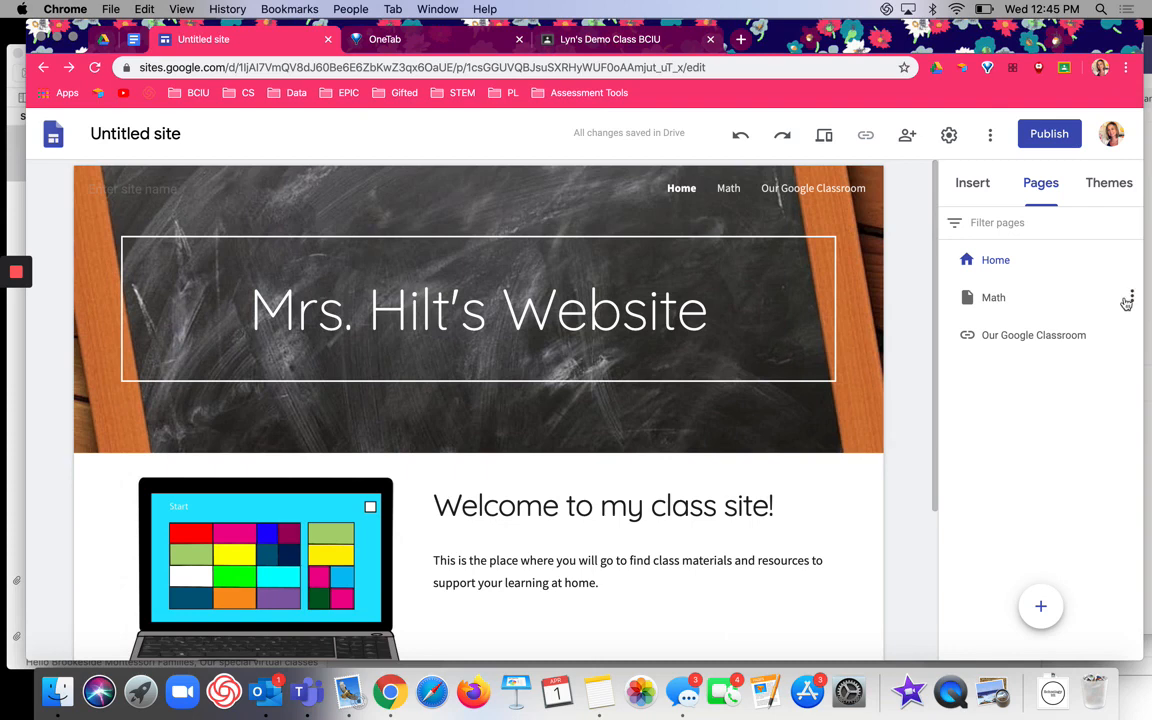
- Add a subpage named Projects under the Math page and check it in the site navigation
{"action": "left_click", "coordinate": [1130, 297]}
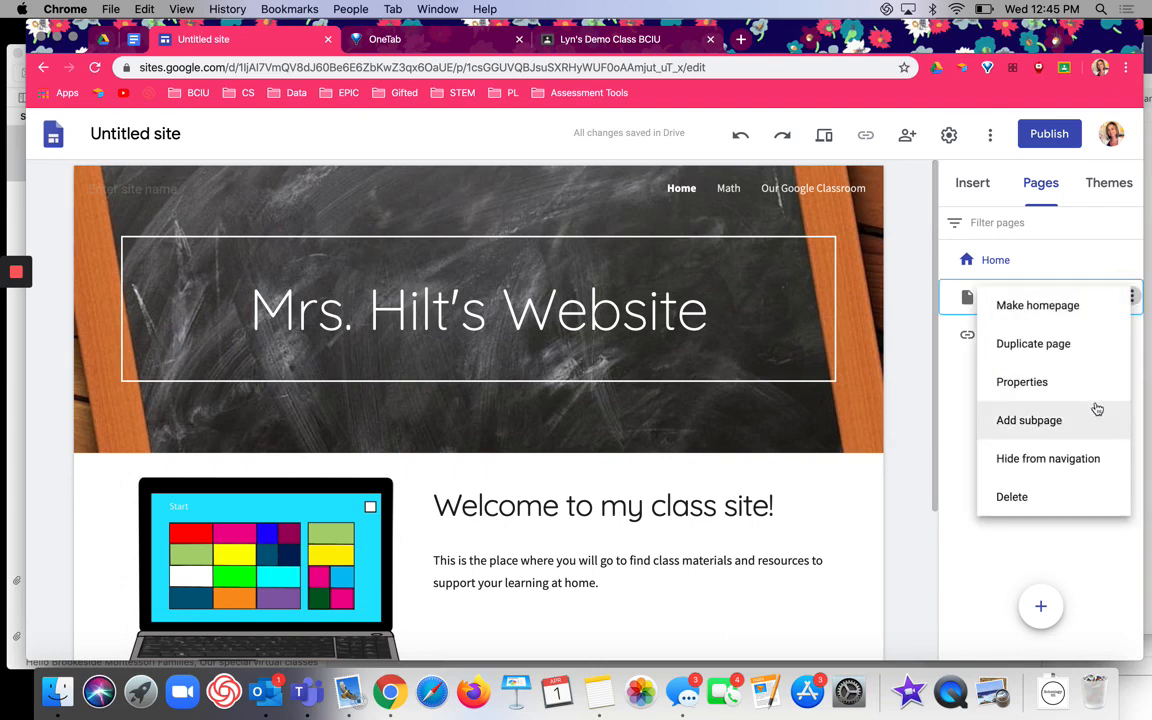
{"action": "left_click", "coordinate": [1095, 412]}
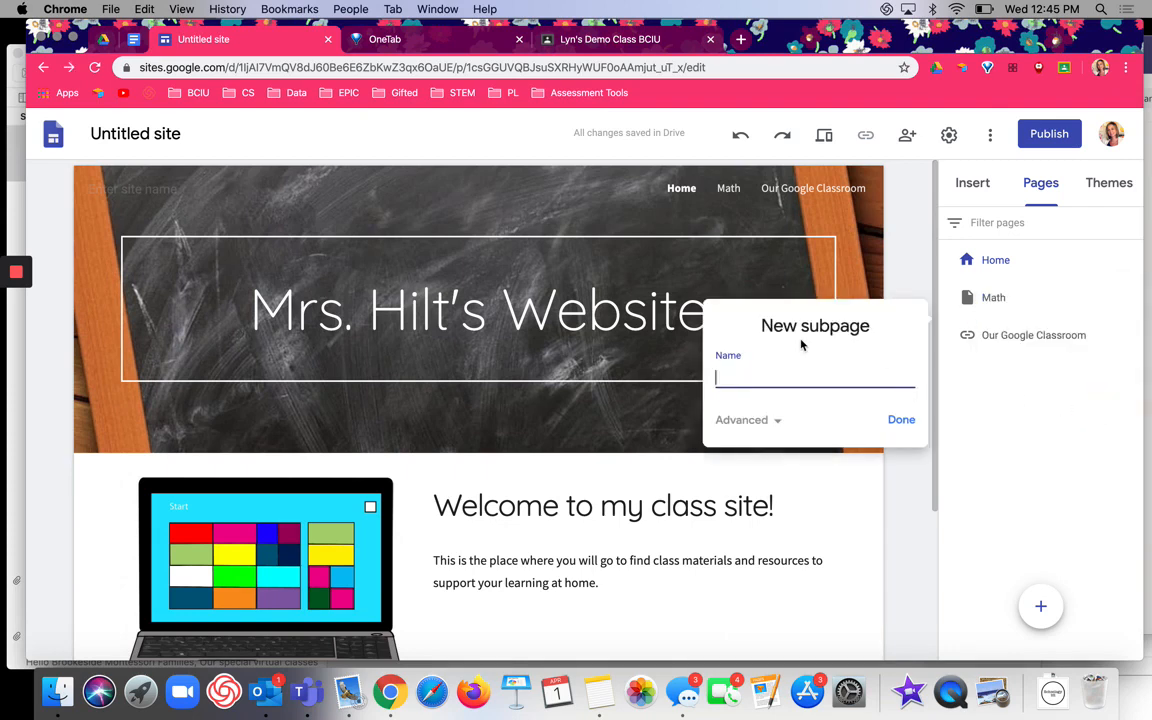
{"action": "type", "text": "Projects"}
{"action": "left_click", "coordinate": [899, 421]}
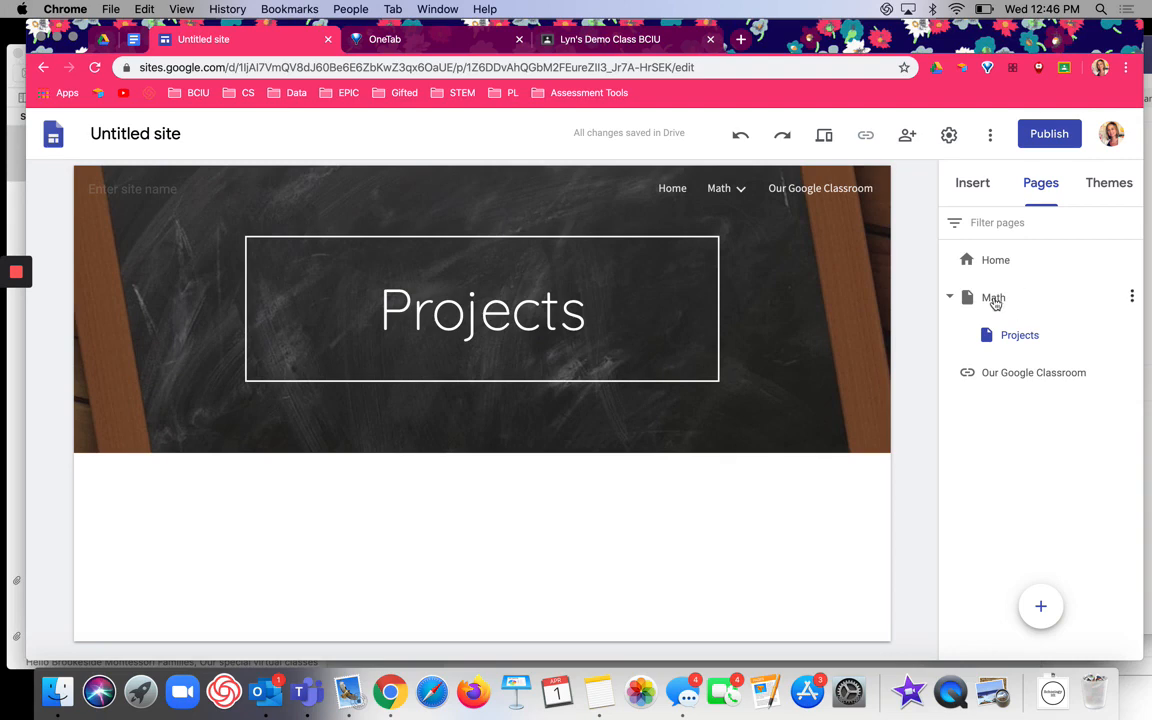
{"action": "mouse_move", "coordinate": [745, 191]}
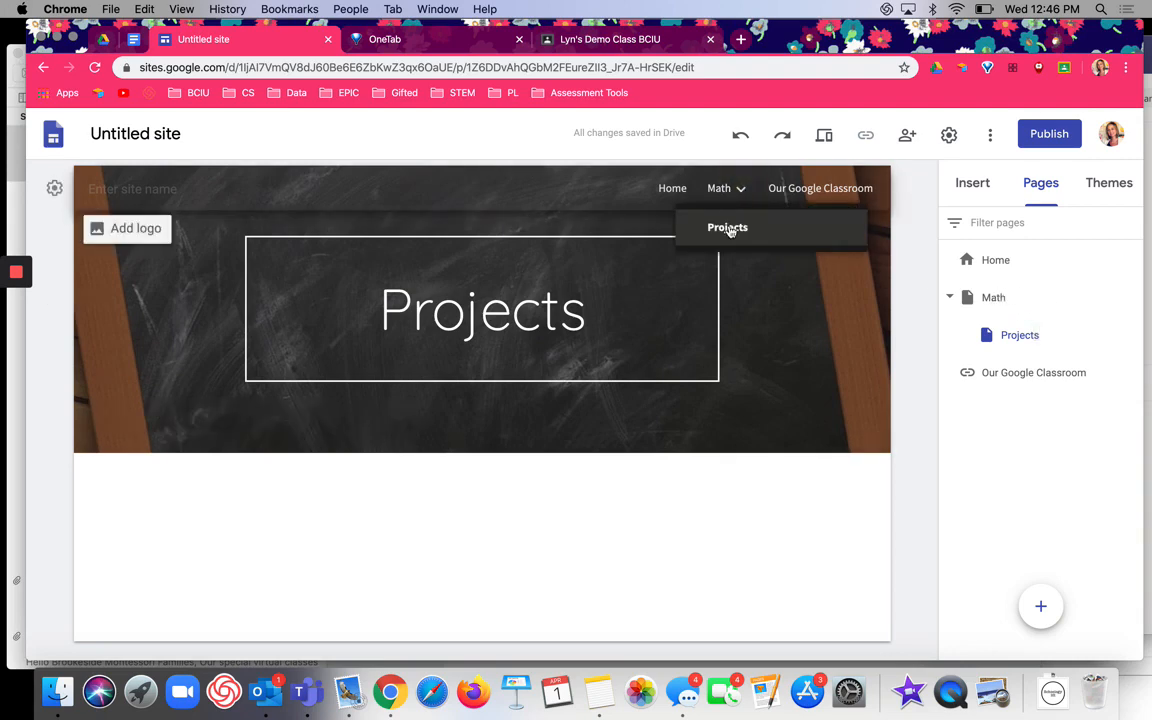
- Add a text box on the Projects page reading "List all of the materials and videos and things that kids need for their MATH projects."
{"action": "double_click", "coordinate": [639, 512]}
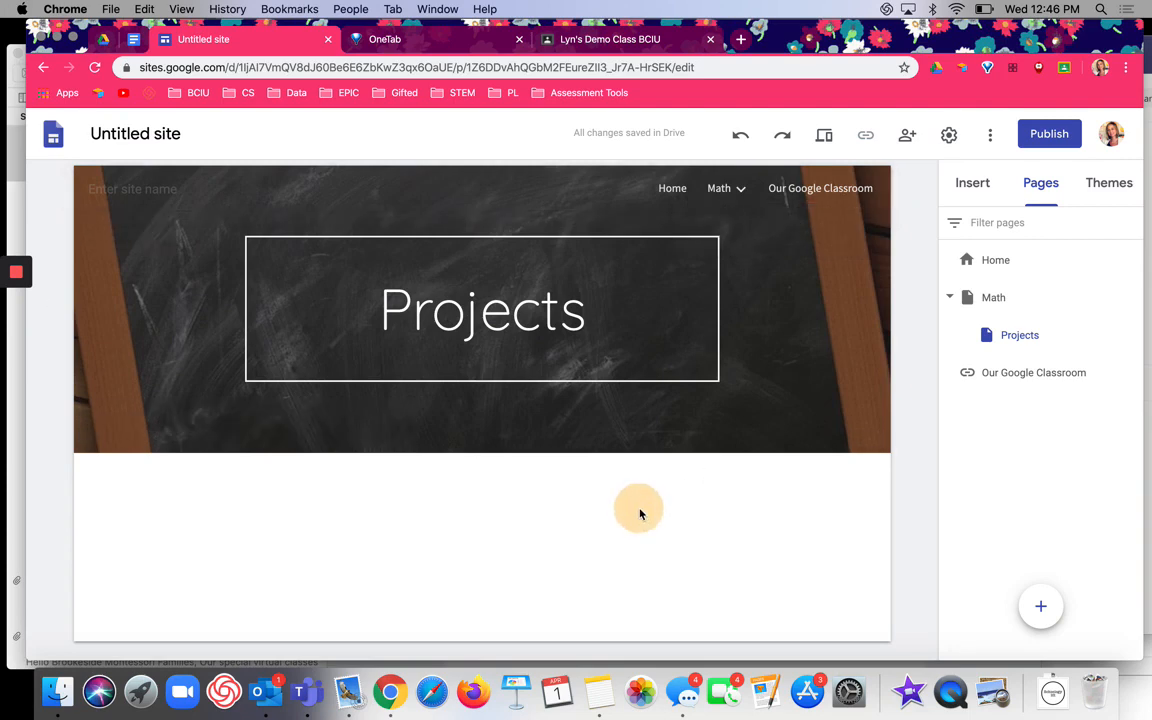
{"action": "double_click", "coordinate": [637, 514]}
{"action": "type", "text": "Lis"}
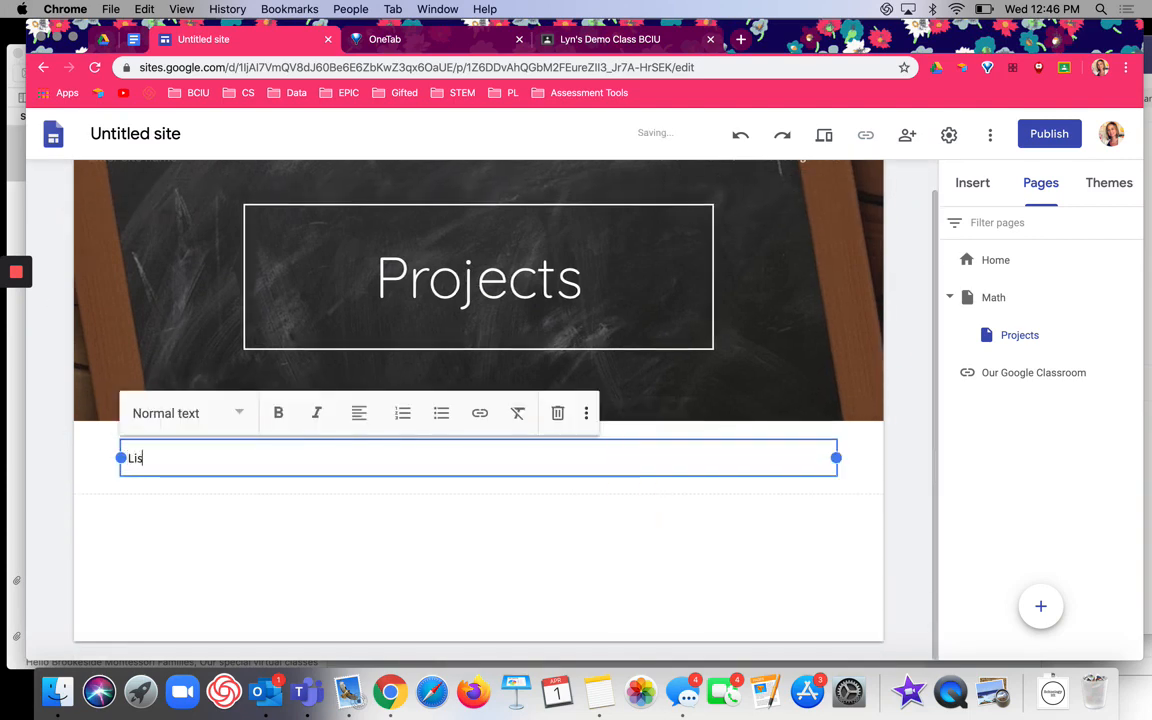
{"action": "type", "text": "t all of the materials nad vide"}
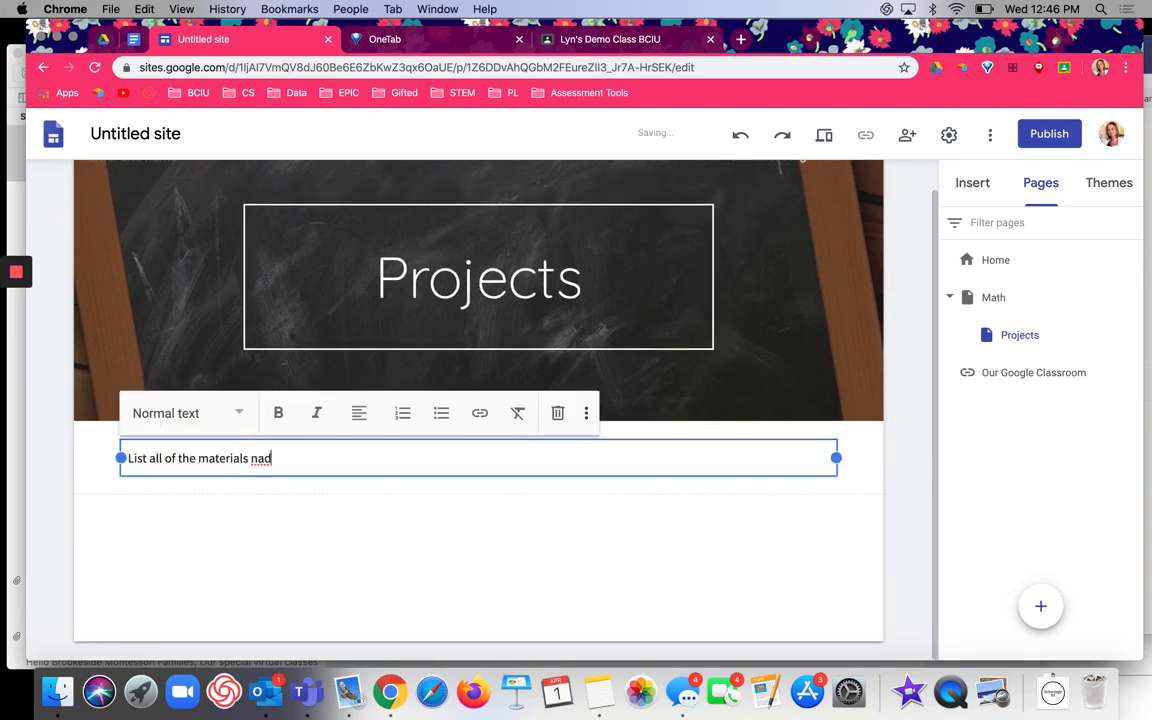
{"action": "key", "text": "alt+Left"}
{"action": "key", "text": "alt+Left"}
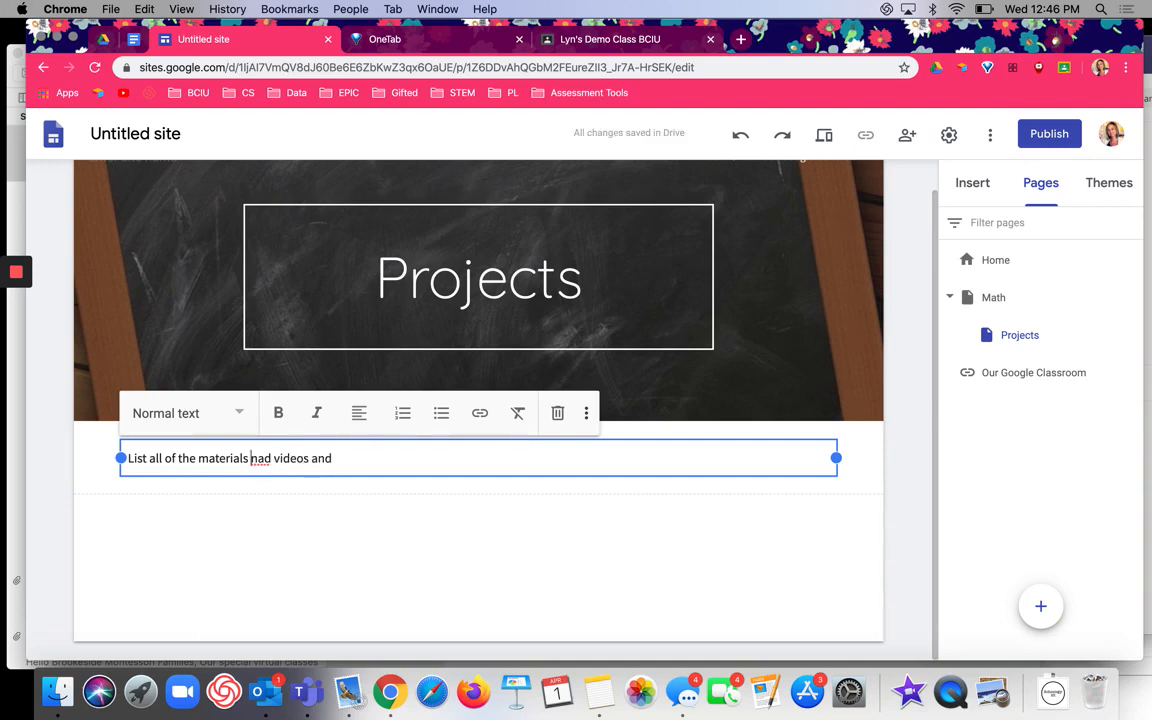
{"action": "key", "text": "Right"}
{"action": "key", "text": "BackSpace"}
{"action": "key", "text": "Right"}
{"action": "type", "text": "n"}
{"action": "key", "text": "Right"}
{"action": "key", "text": "alt+Right"}
{"action": "key", "text": "alt+Right"}
{"action": "type", "text": "thi"}
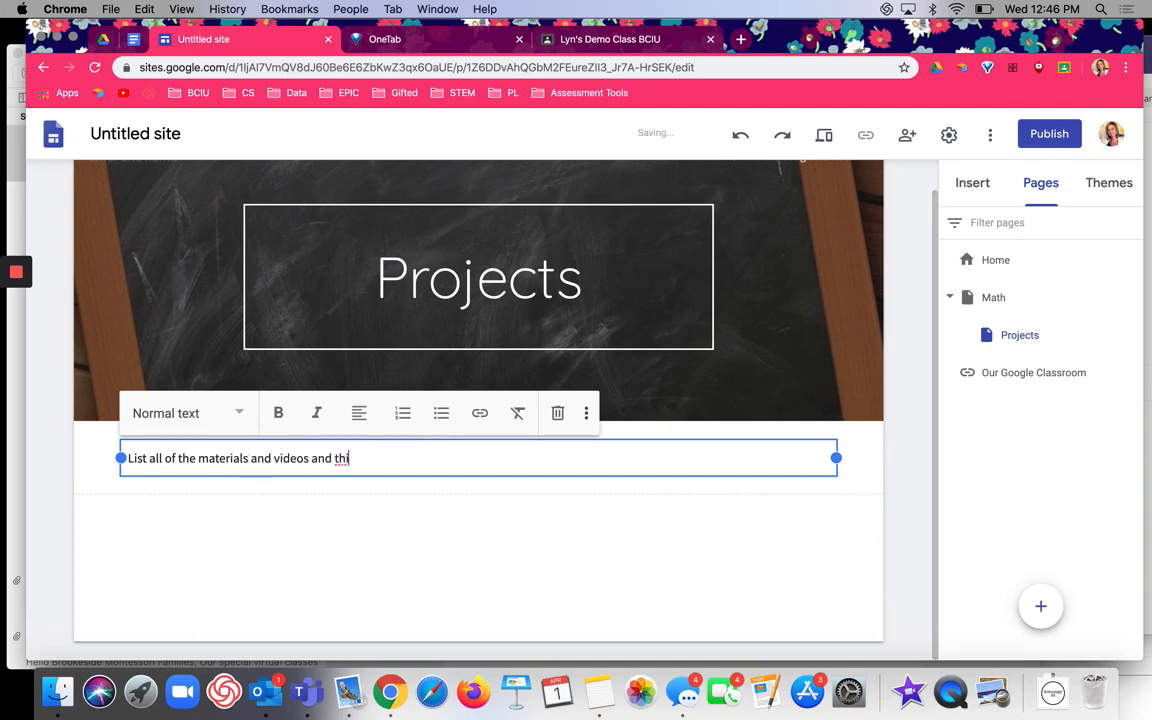
{"action": "type", "text": "ngs that kids need for the"}
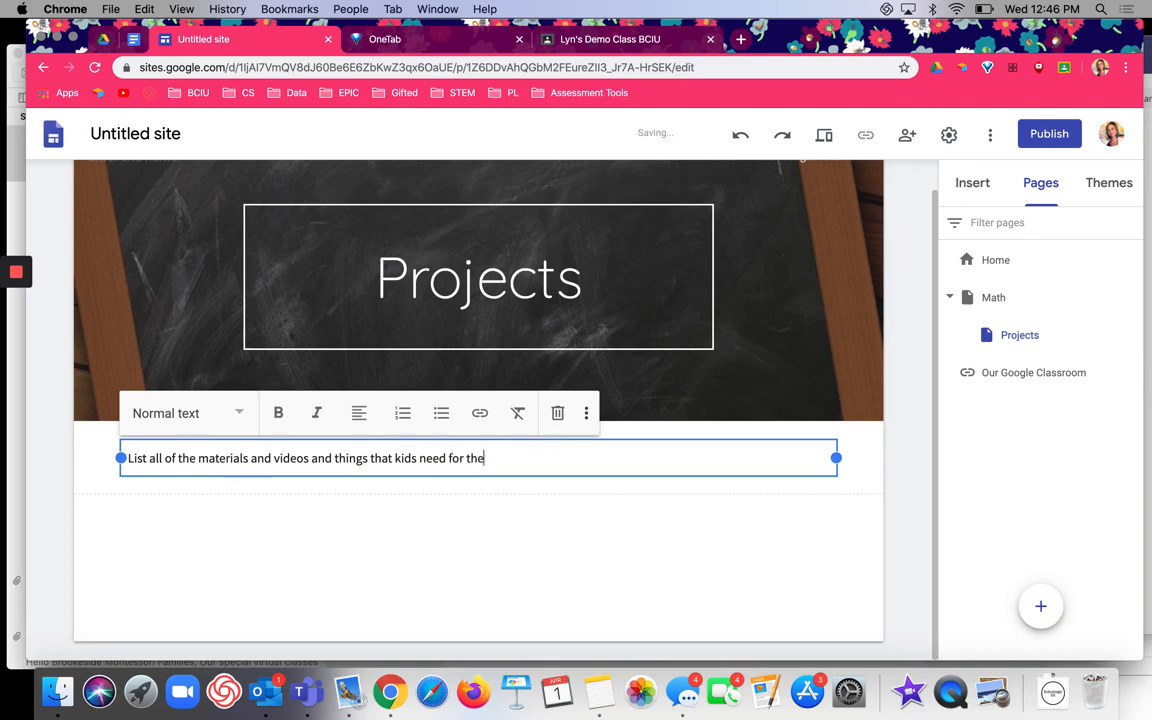
{"action": "type", "text": "ir MATH projects"}
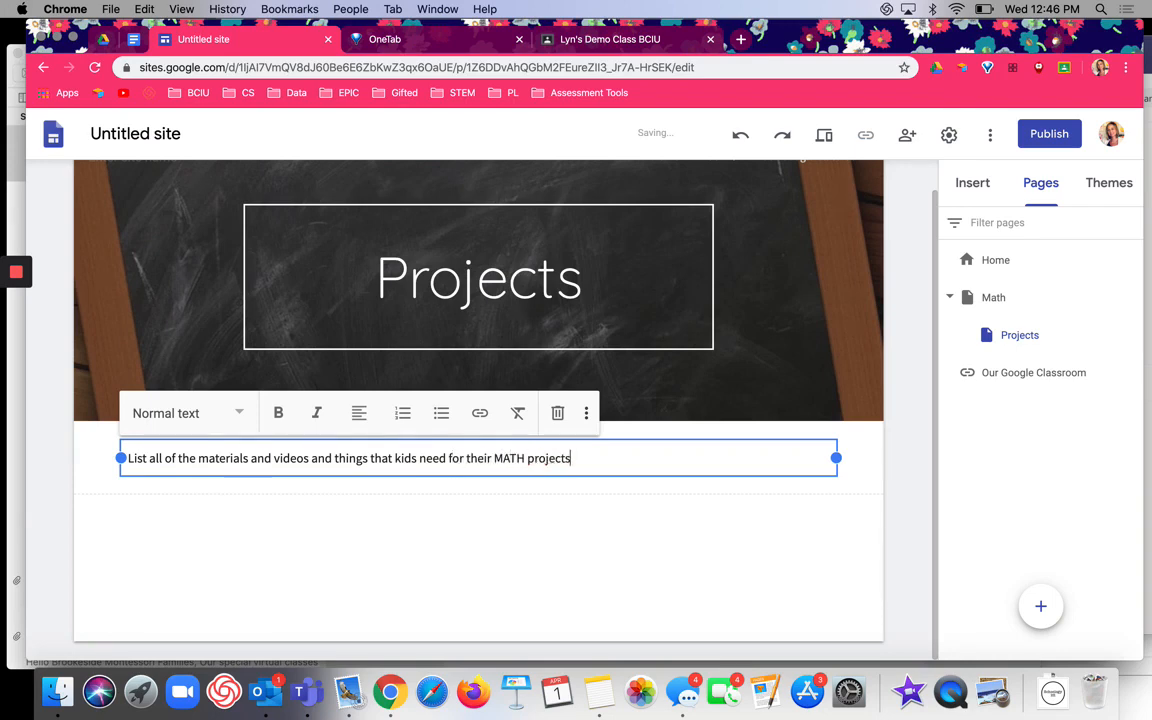
{"action": "type", "text": "."}
{"action": "left_click", "coordinate": [661, 602]}
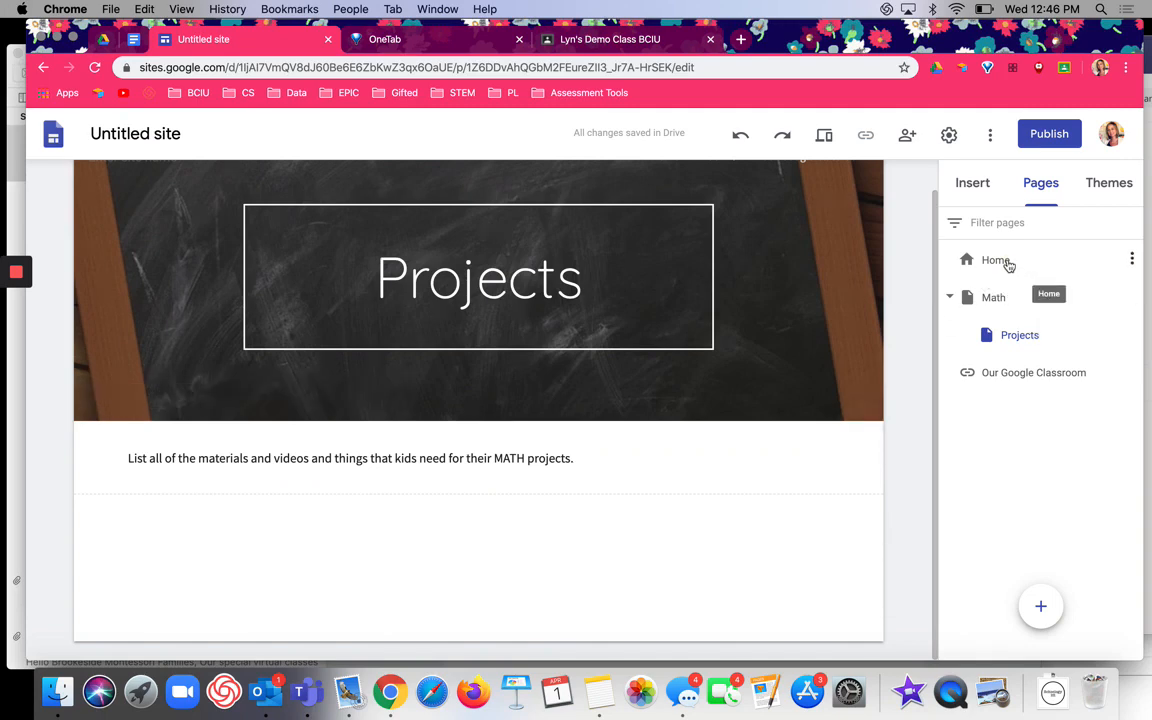
- Create a new top-level page named Contact Me and place it between Math and Our Google Classroom
{"action": "left_click", "coordinate": [1008, 262]}
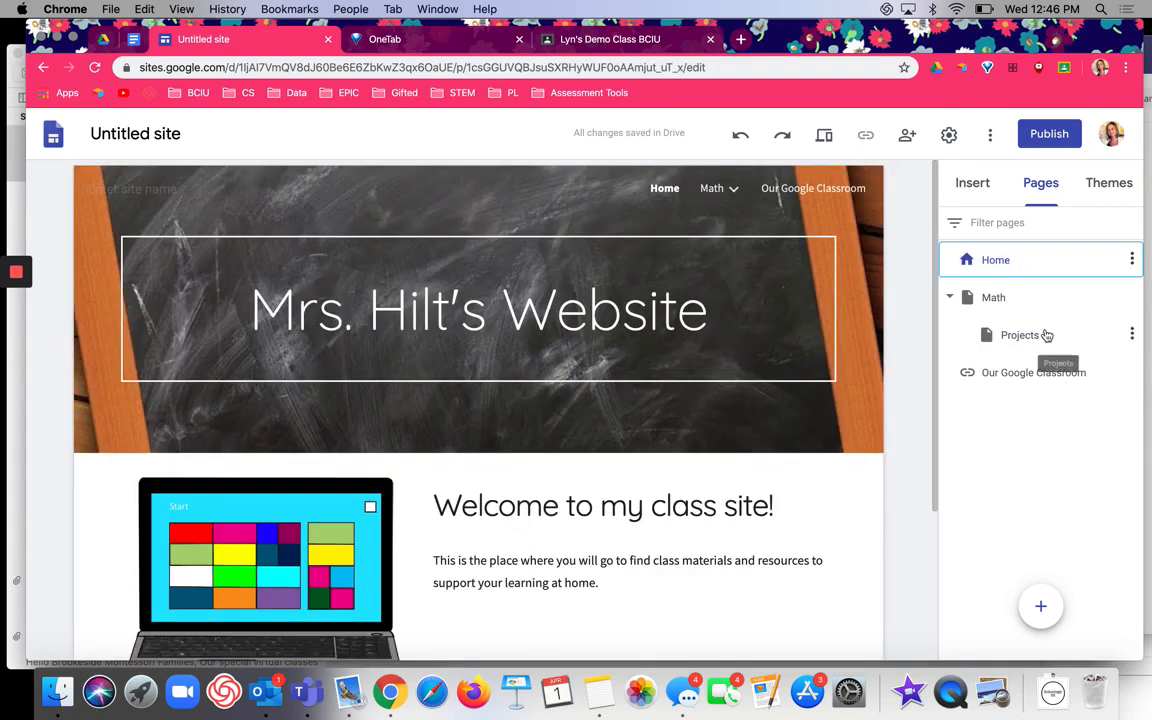
{"action": "left_click", "coordinate": [1046, 609]}
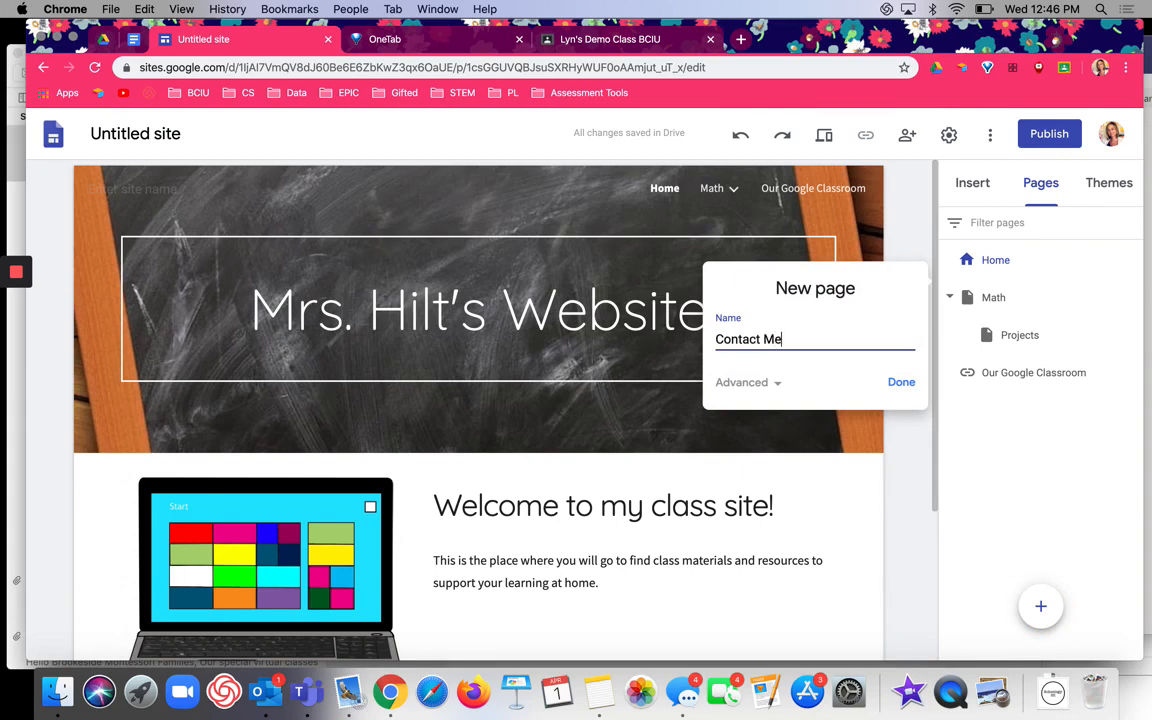
{"action": "left_click", "coordinate": [896, 386]}
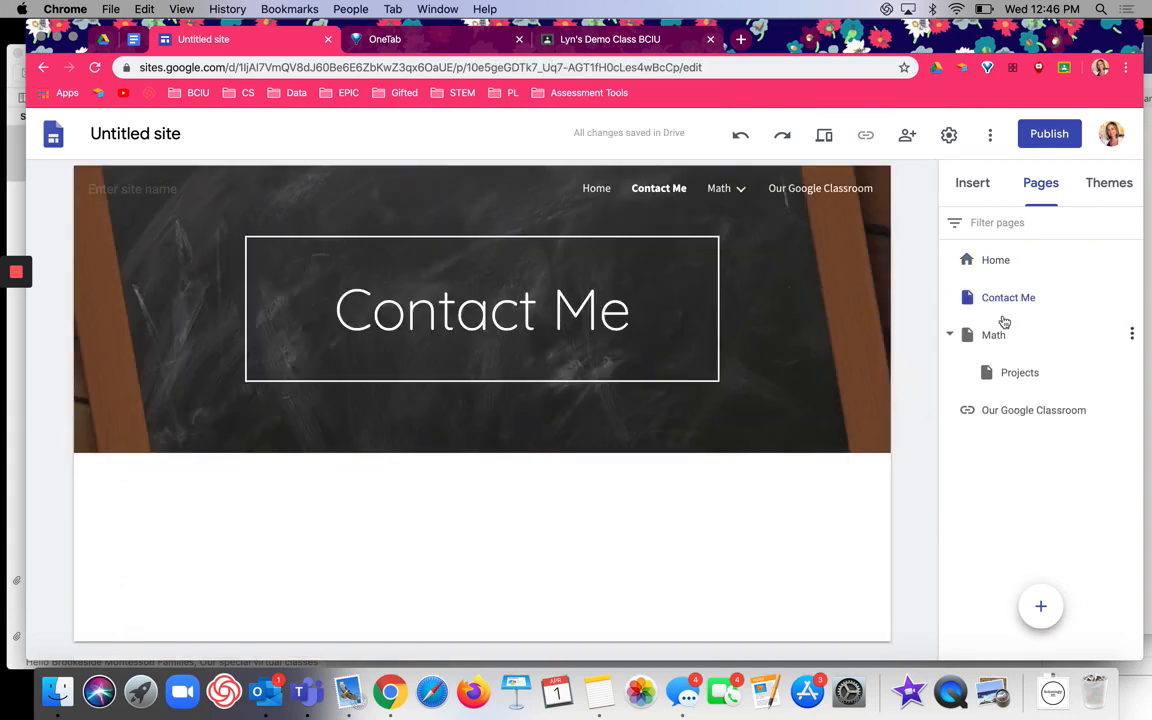
{"action": "left_click_drag", "start_coordinate": [987, 301], "coordinate": [987, 393]}
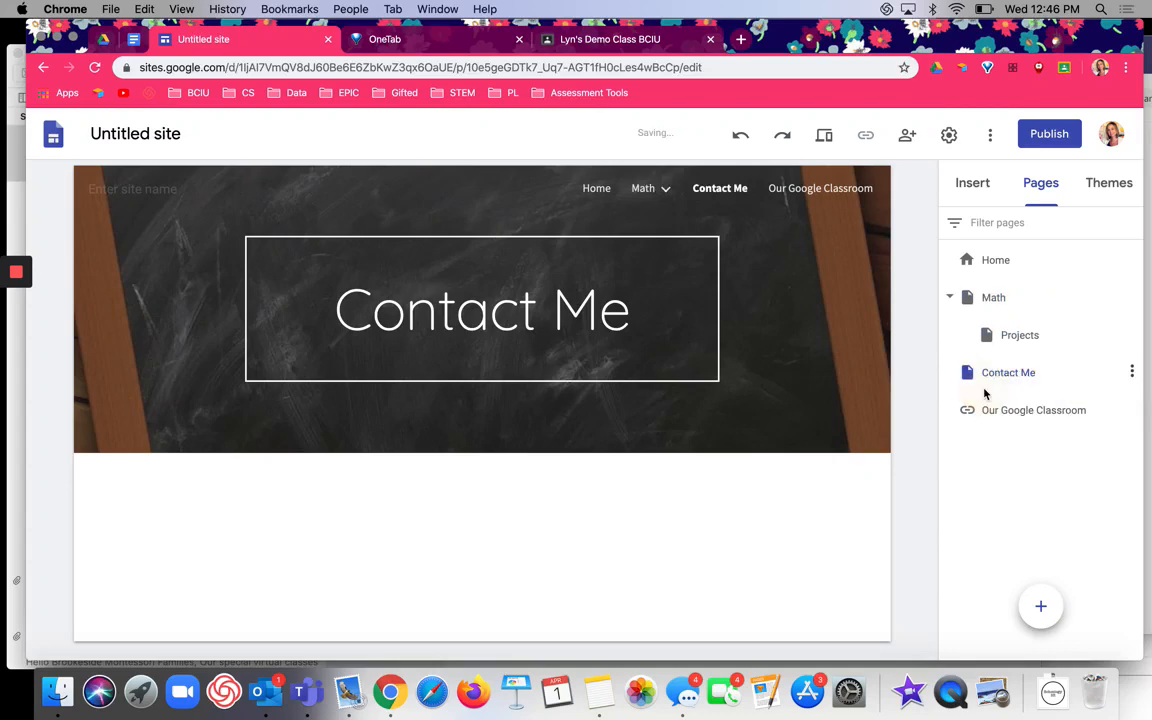
- Add to the Contact Me page the lines "Here is the best way to email me:", "Call me:" and "Find me on Zoom during these Office Hours:"
{"action": "double_click", "coordinate": [589, 491]}
{"action": "type", "text": "Here "}
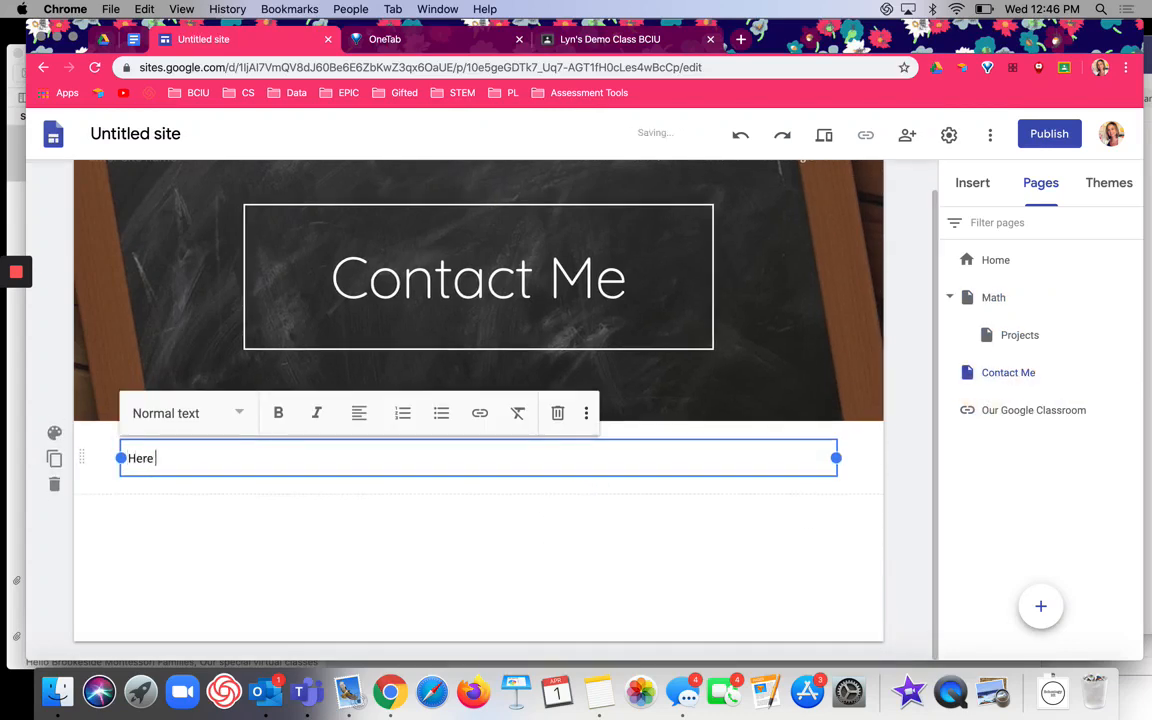
{"action": "type", "text": "is the best way to "}
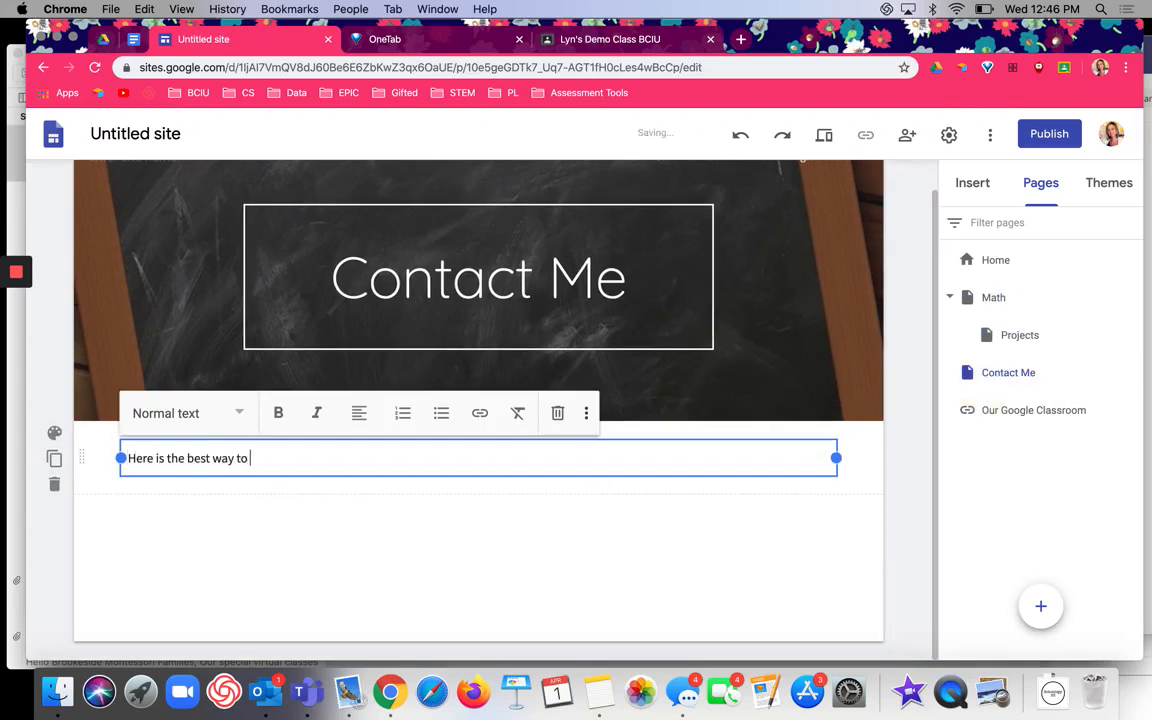
{"action": "type", "text": "email me:"}
{"action": "key", "text": "Return"}
{"action": "type", "text": "Ca"}
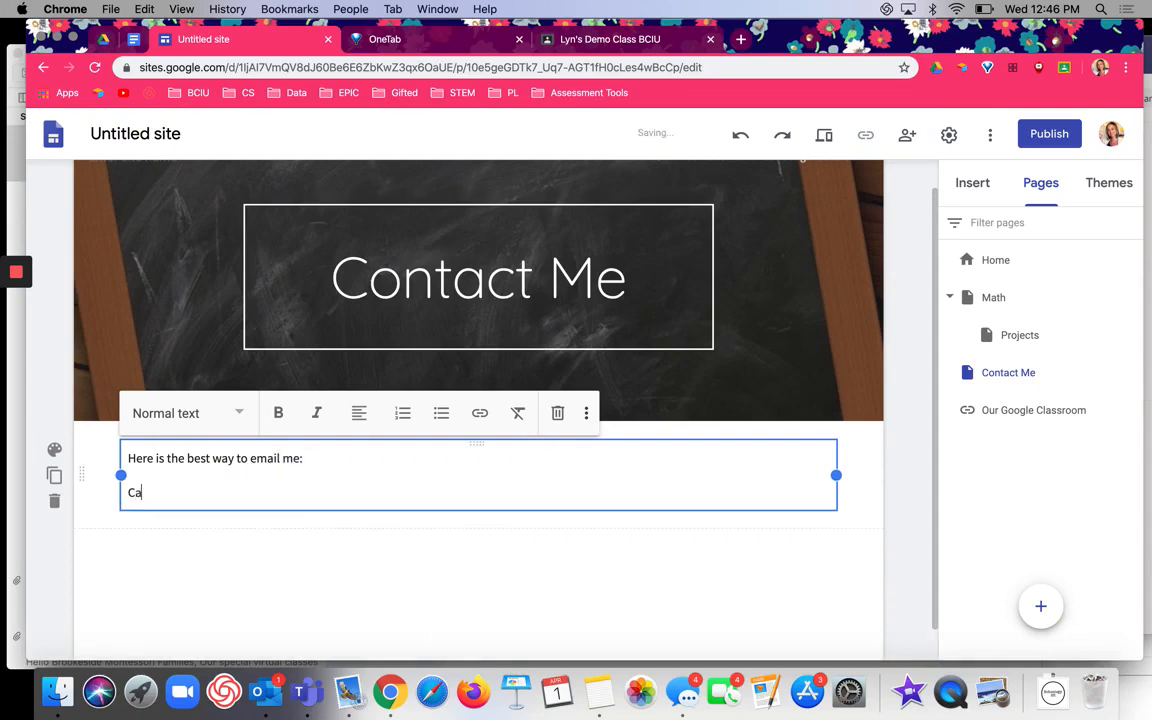
{"action": "type", "text": "ll me:"}
{"action": "key", "text": "Return"}
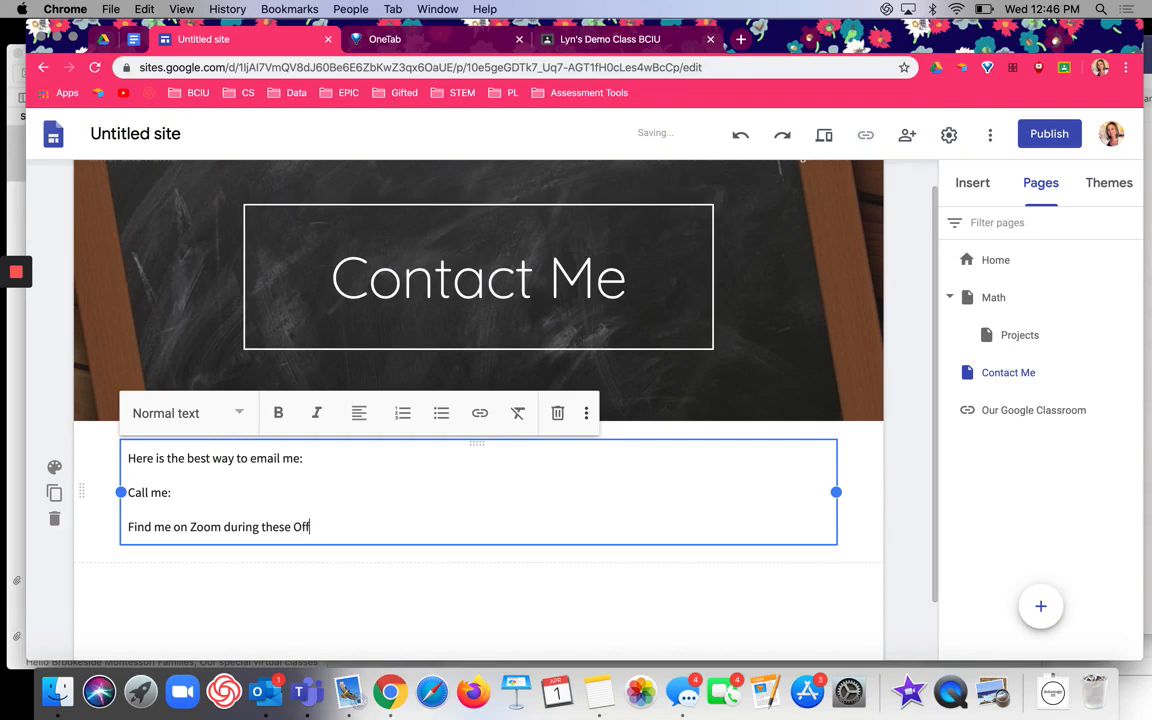
{"action": "left_click", "coordinate": [674, 591]}
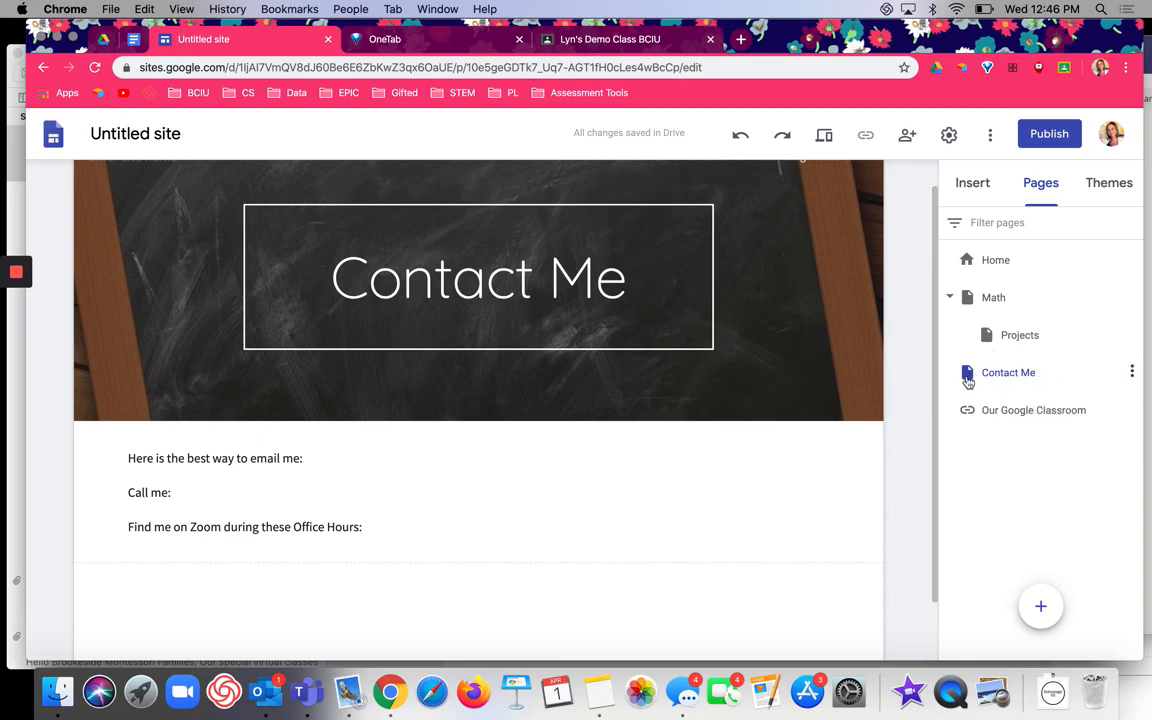
- Move the Contact Me page directly below Home in the page order
{"action": "left_click_drag", "start_coordinate": [967, 380], "coordinate": [970, 272]}
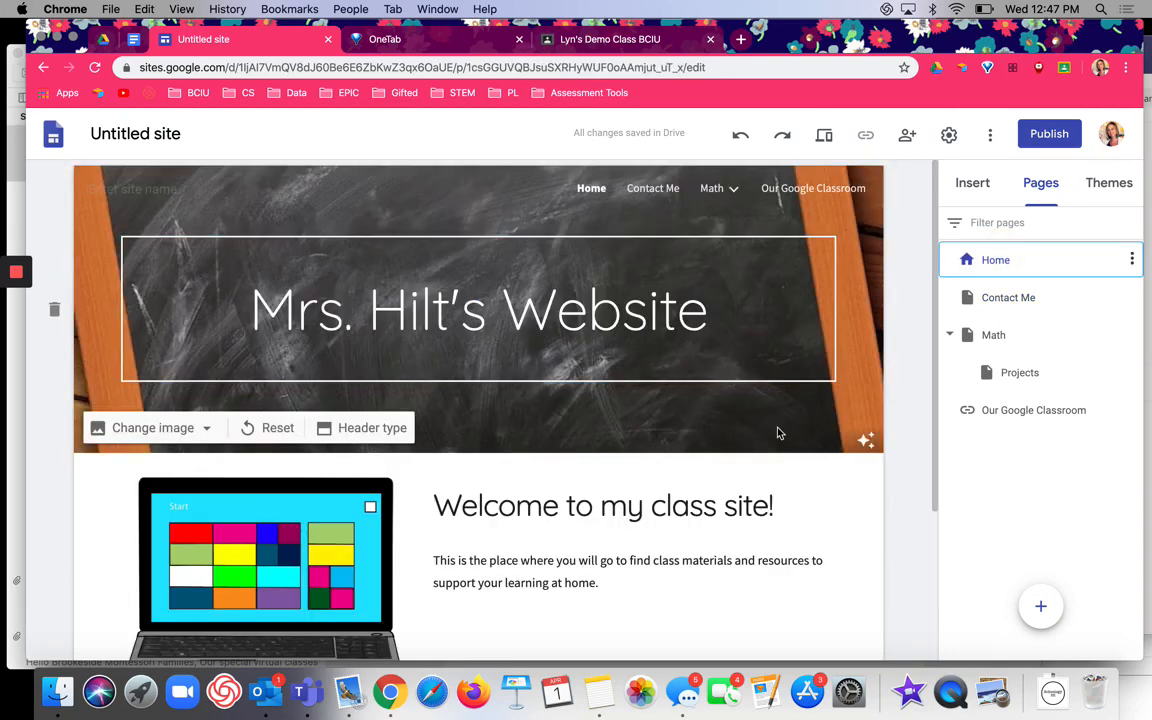
- Reset the Home page header to the theme's default image and look over the page
{"action": "left_click", "coordinate": [182, 429]}
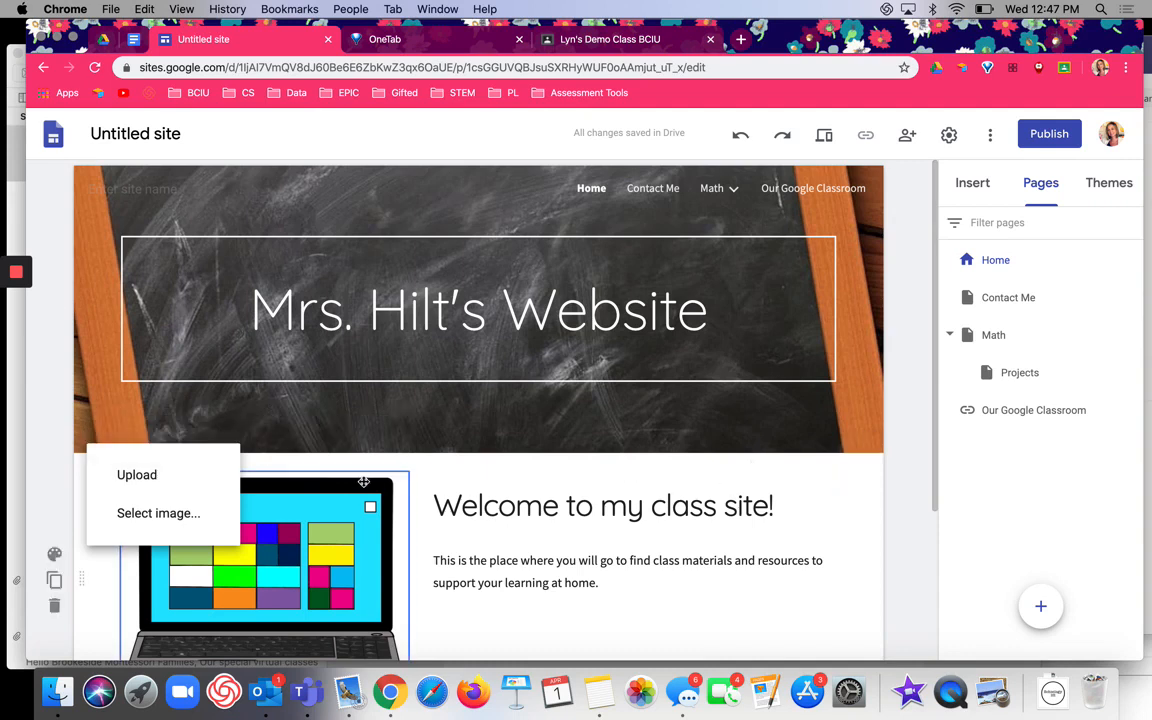
{"action": "left_click", "coordinate": [275, 435]}
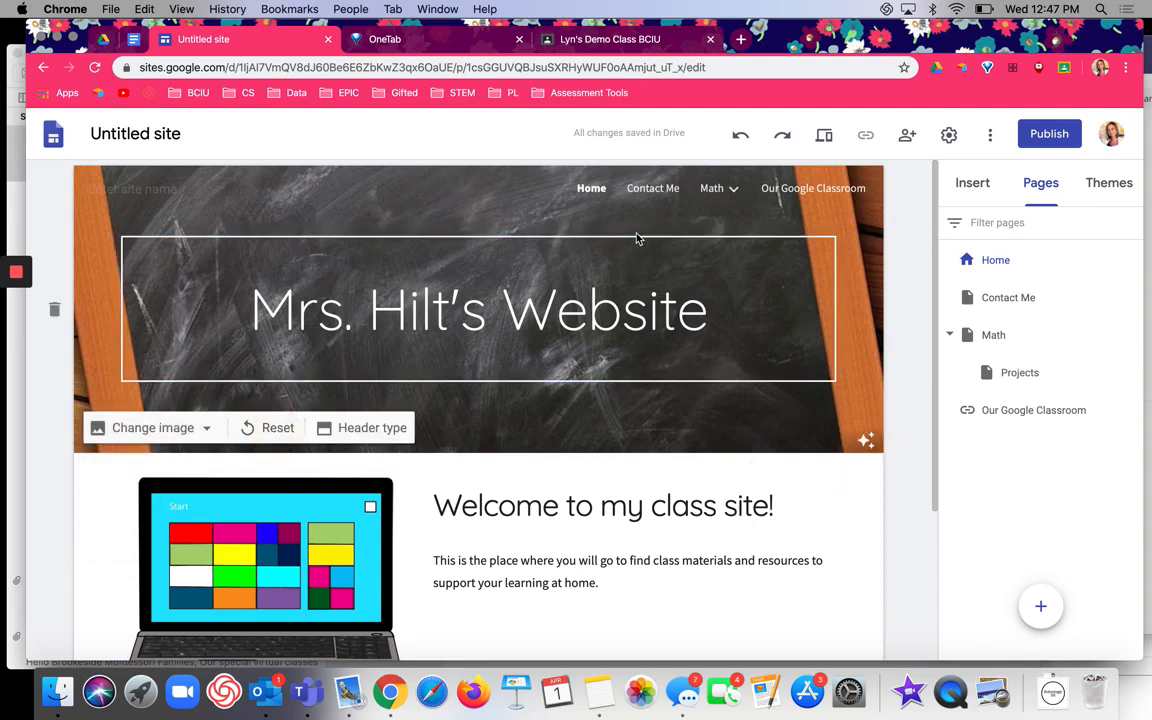
{"action": "left_click", "coordinate": [272, 428]}
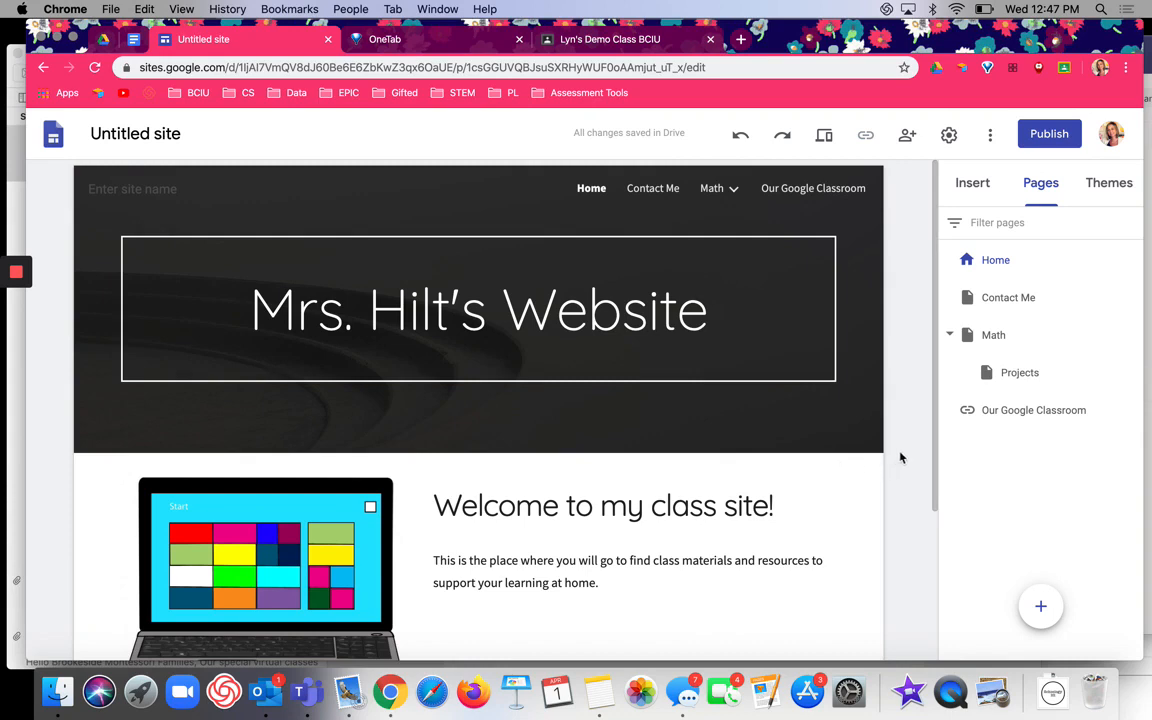
{"action": "scroll", "coordinate": [861, 314], "scroll_direction": "down", "scroll_amount": 2}
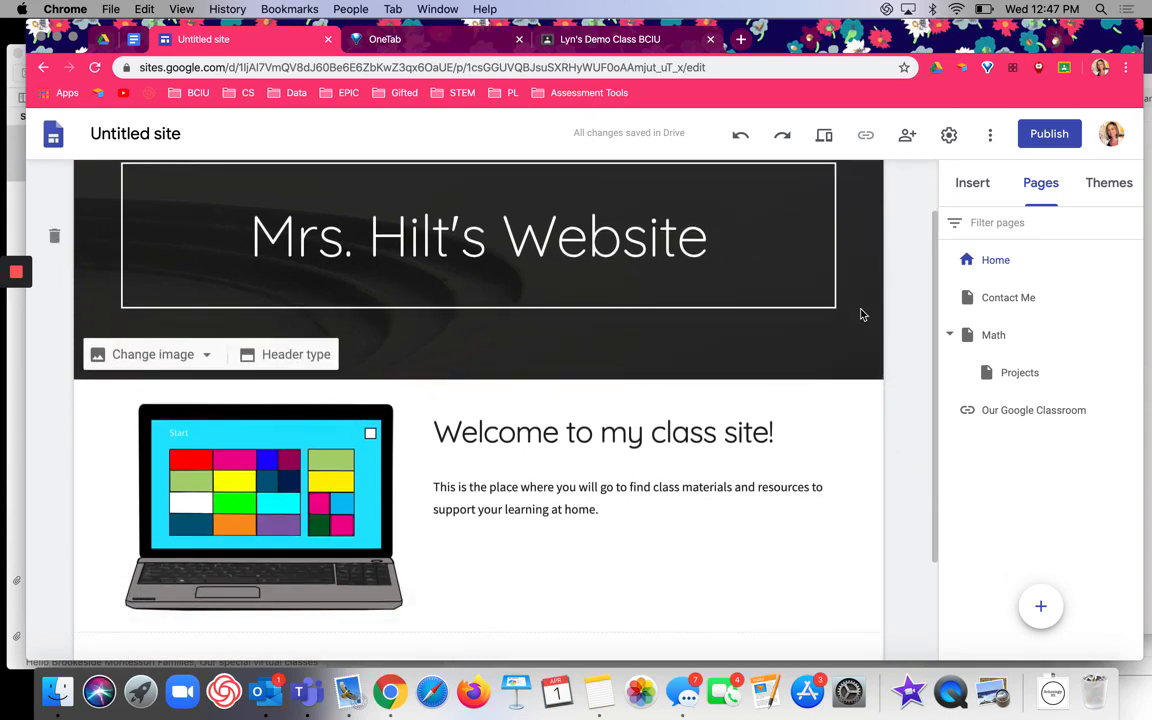
{"action": "scroll", "coordinate": [779, 306], "scroll_direction": "down", "scroll_amount": 2}
{"action": "scroll", "coordinate": [779, 306], "scroll_direction": "up", "scroll_amount": 4}
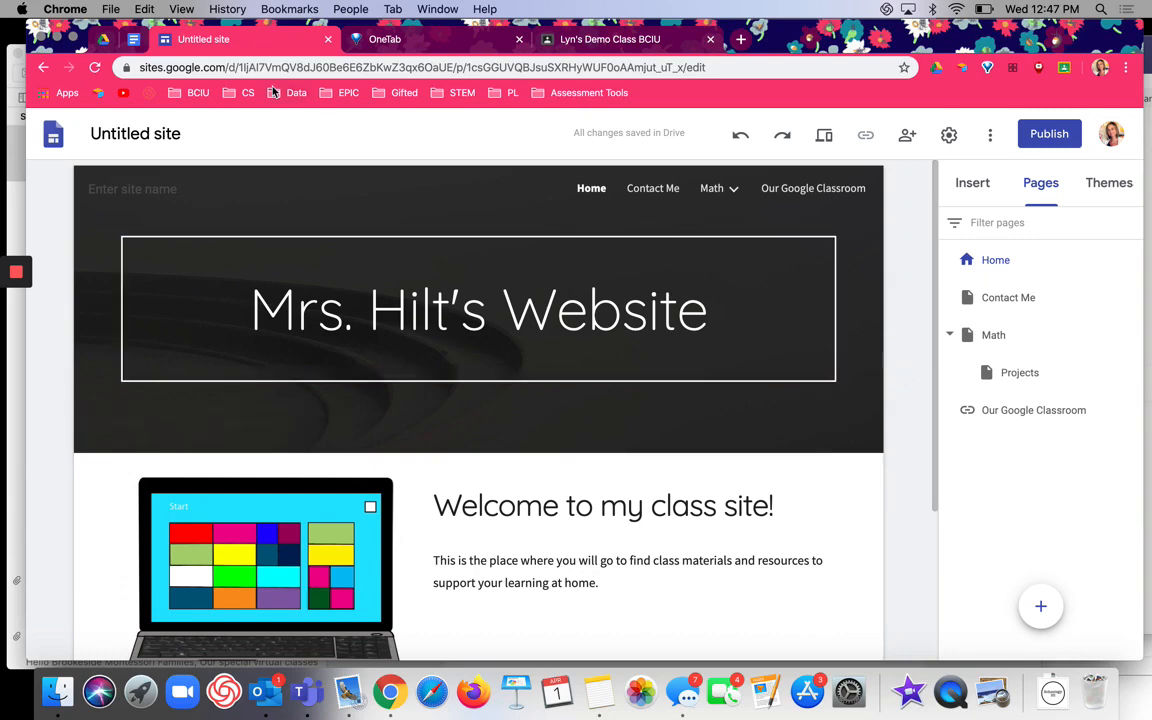
- Switch to Google Drive to view the recent files, and return to the site editor
{"action": "left_click", "coordinate": [102, 42]}
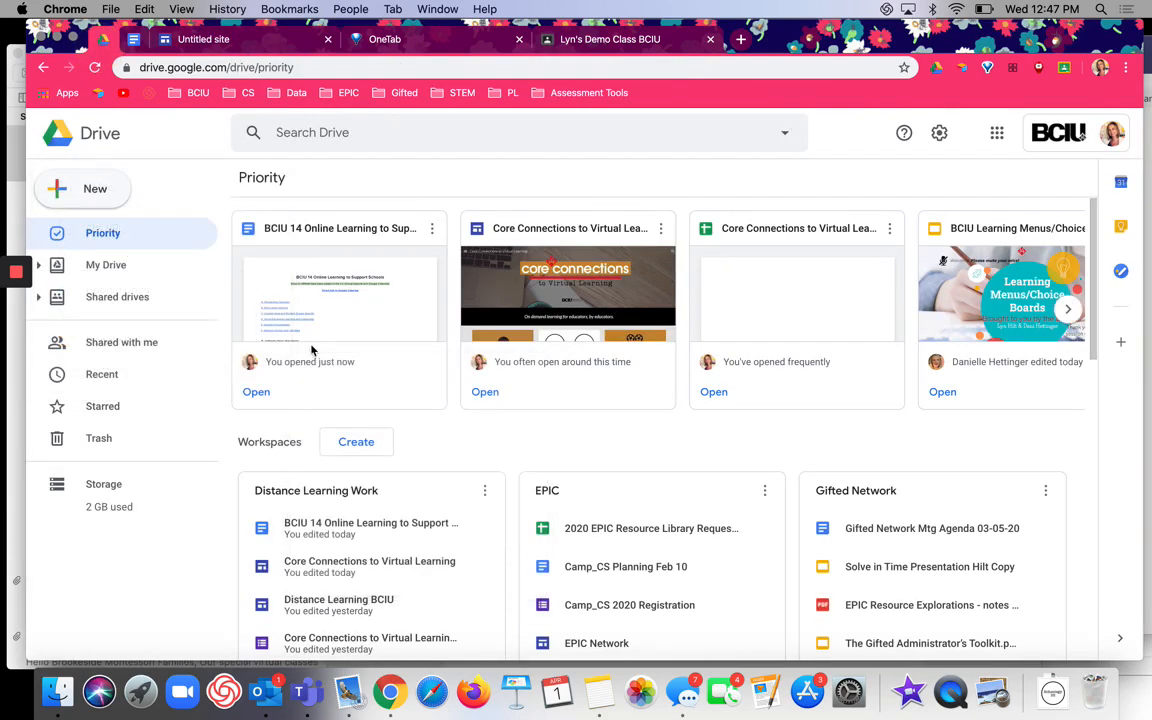
{"action": "left_click", "coordinate": [160, 372]}
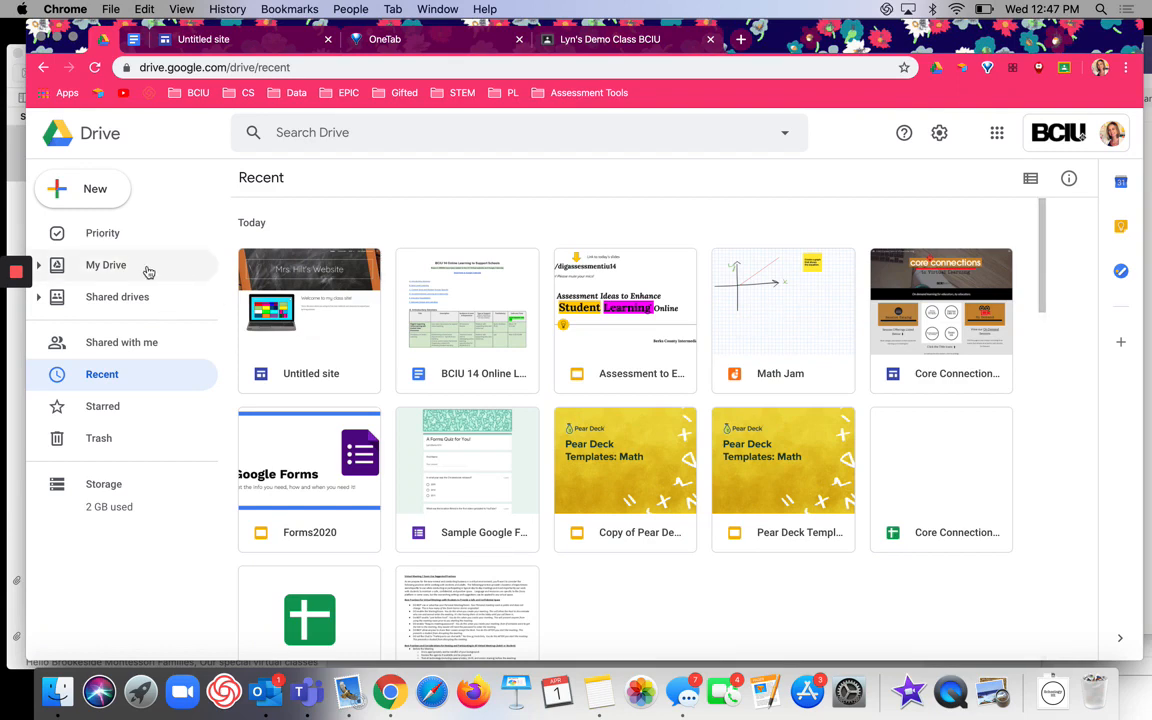
{"action": "left_click", "coordinate": [158, 40]}
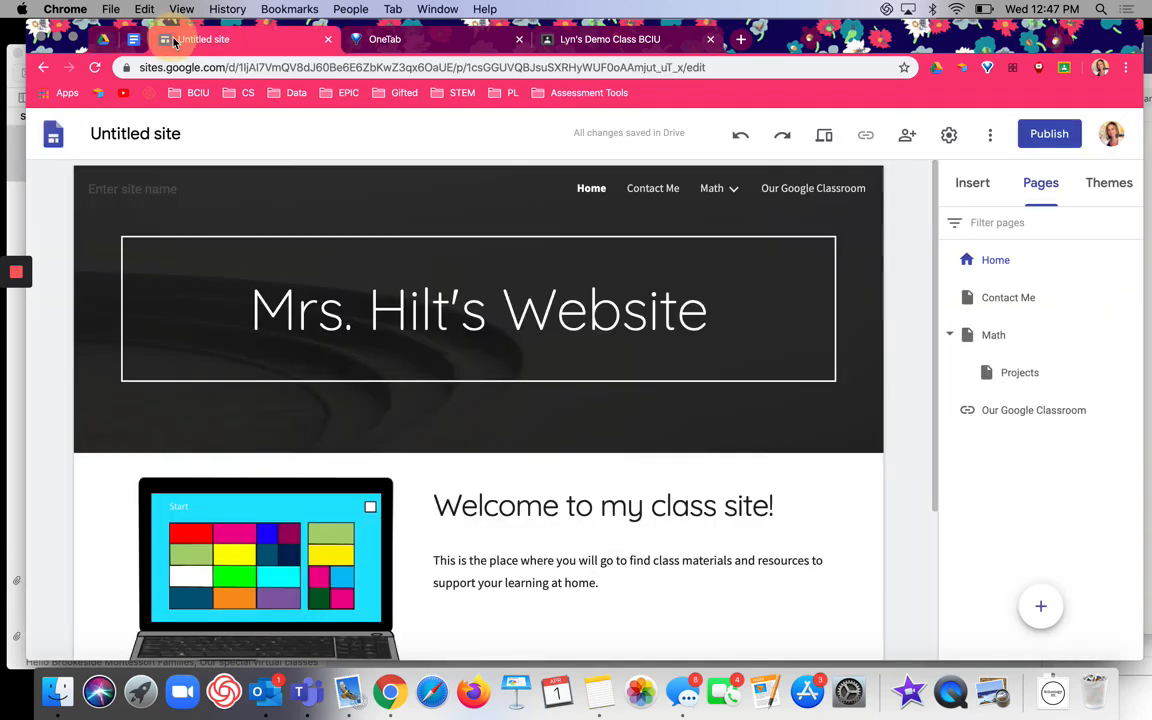
- Name the untitled site file with the teacher's title and surname followed by "Website", and use the same text as the header site name
{"action": "left_click", "coordinate": [166, 144]}
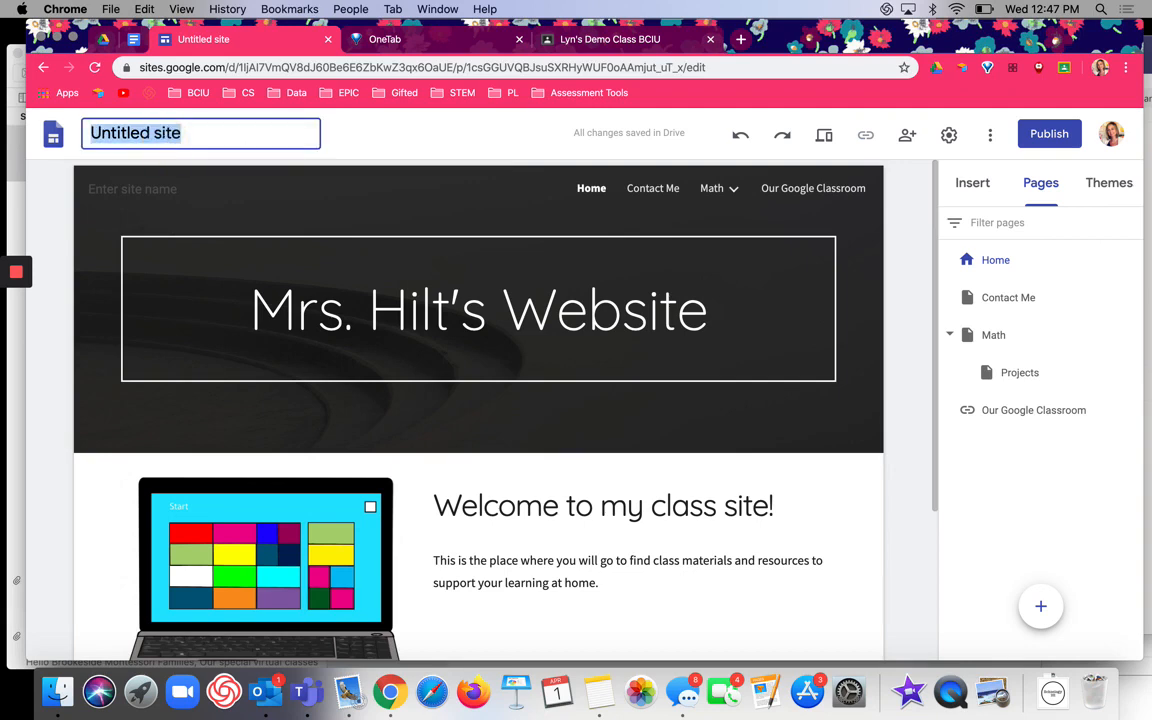
{"action": "type", "text": "Mrs. Hilt's Website"}
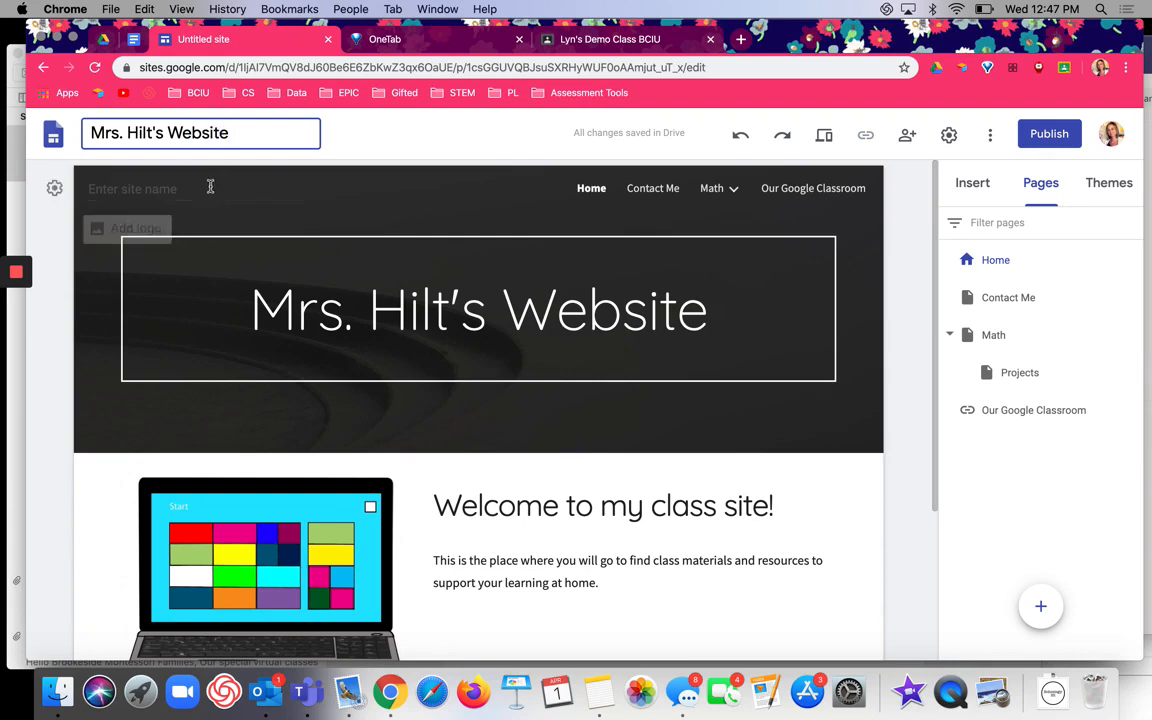
{"action": "key", "text": "Return"}
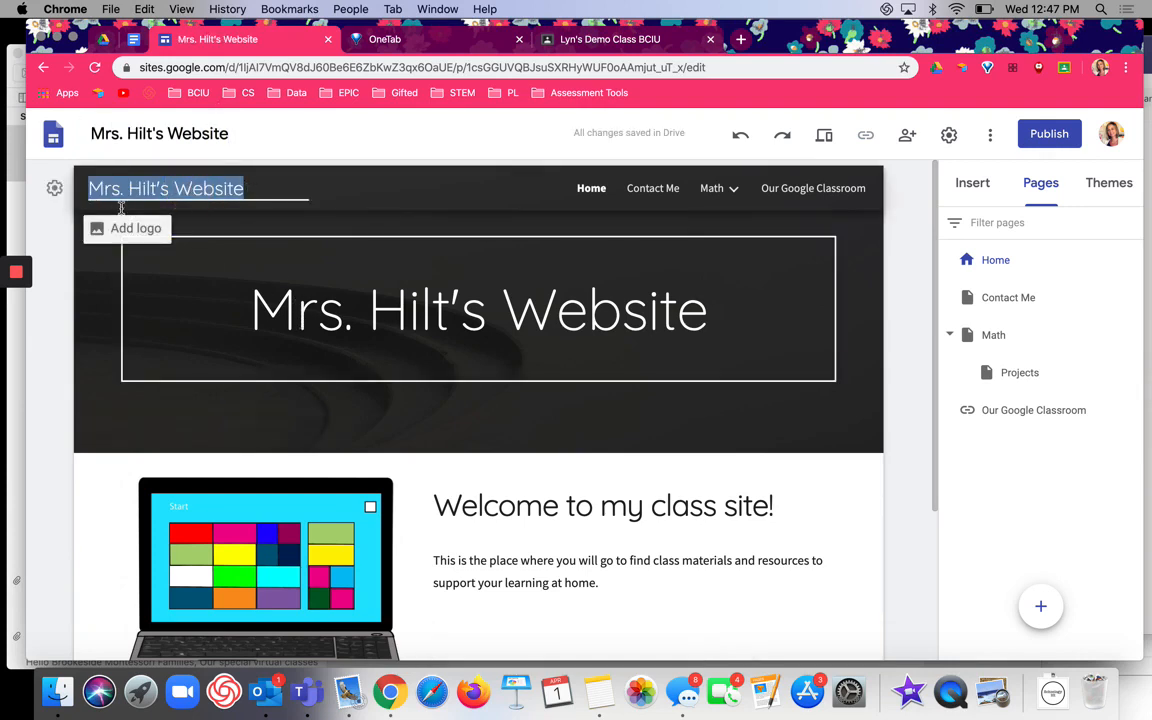
{"action": "left_click", "coordinate": [896, 428]}
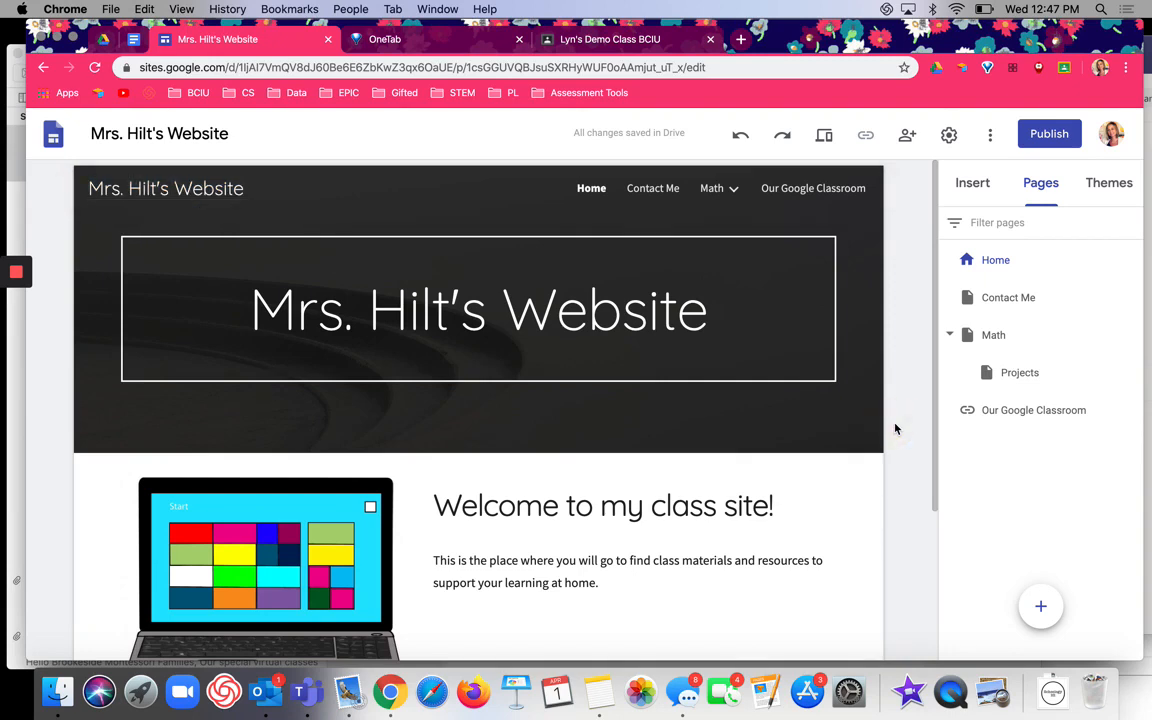
{"action": "left_click", "coordinate": [818, 301]}
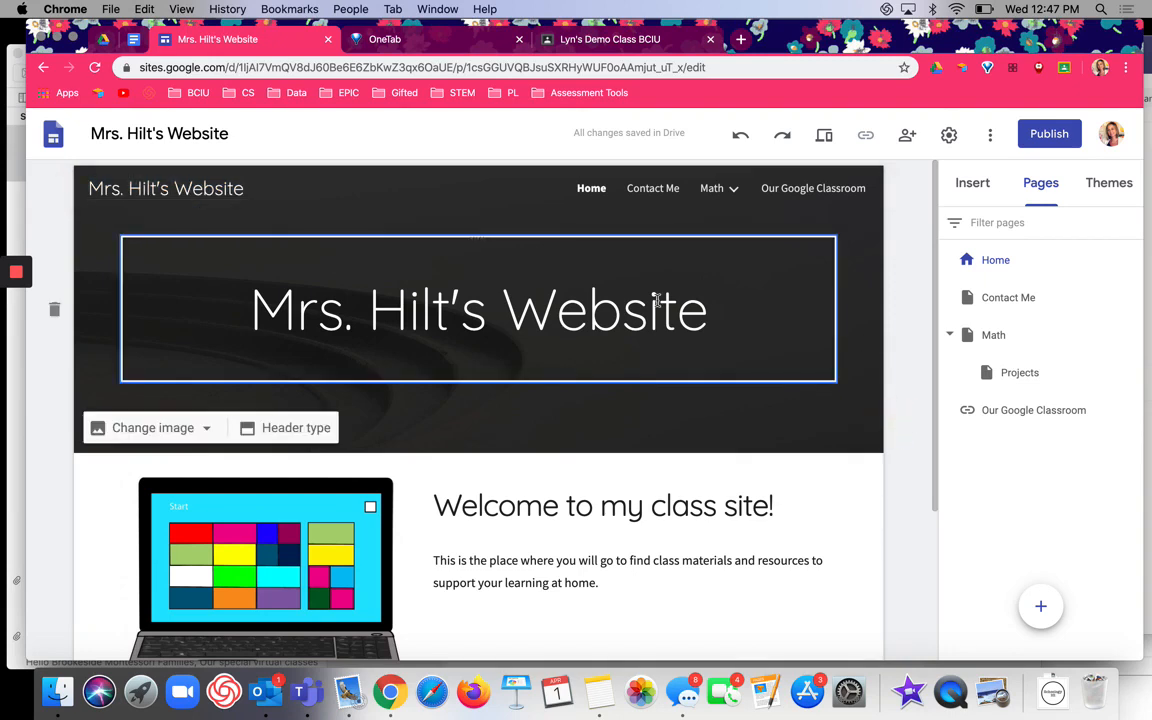
- Start a new button for the Home page and name it "Click here to go to National Geographic Kids"
{"action": "scroll", "coordinate": [658, 306], "scroll_direction": "down", "scroll_amount": 1}
{"action": "scroll", "coordinate": [658, 306], "scroll_direction": "down", "scroll_amount": 2}
{"action": "scroll", "coordinate": [658, 306], "scroll_direction": "up", "scroll_amount": 4}
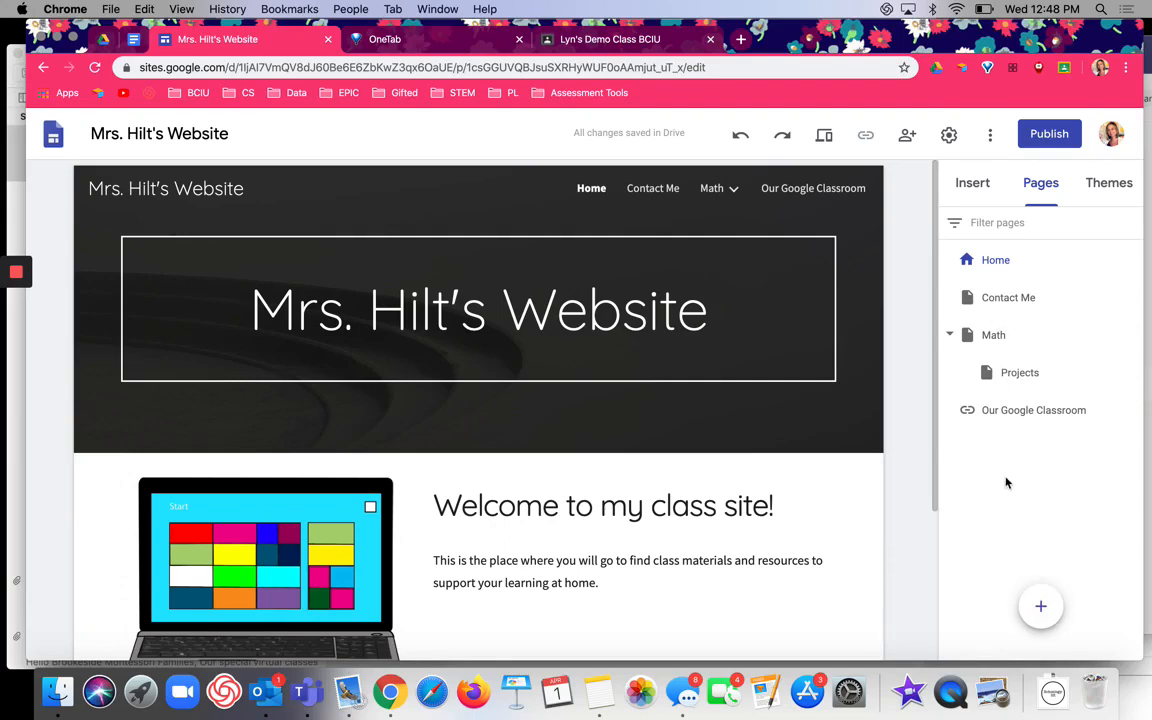
{"action": "left_click", "coordinate": [972, 184]}
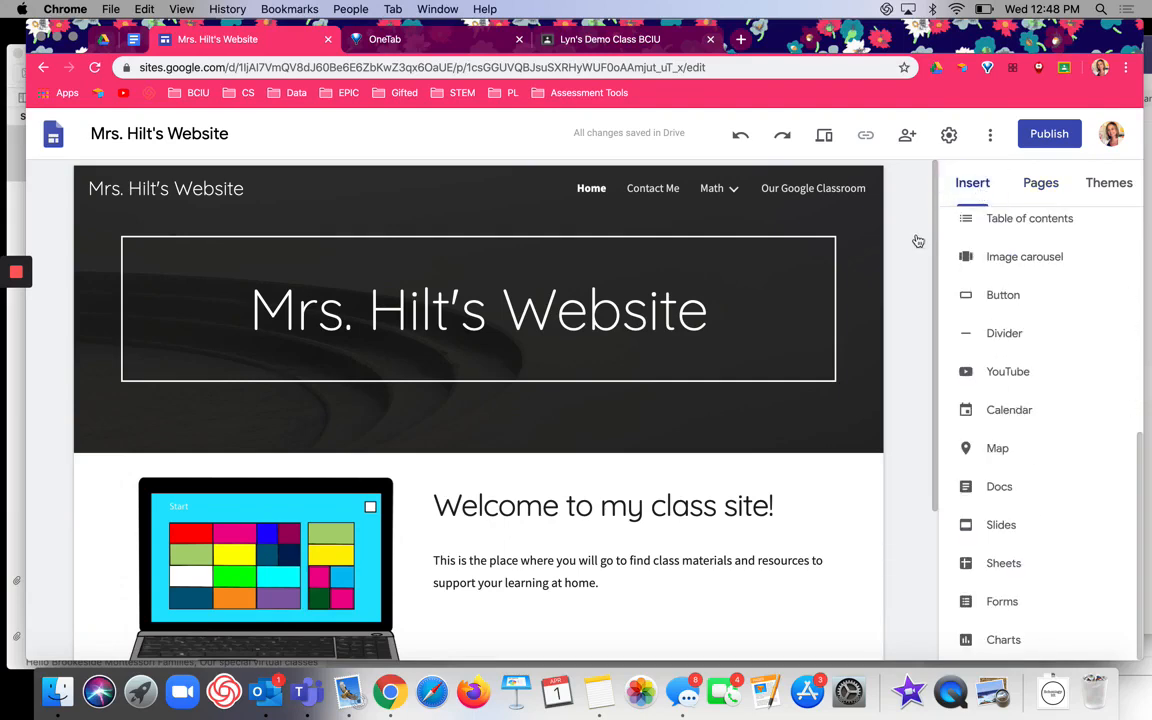
{"action": "scroll", "coordinate": [769, 417], "scroll_direction": "down", "scroll_amount": 3}
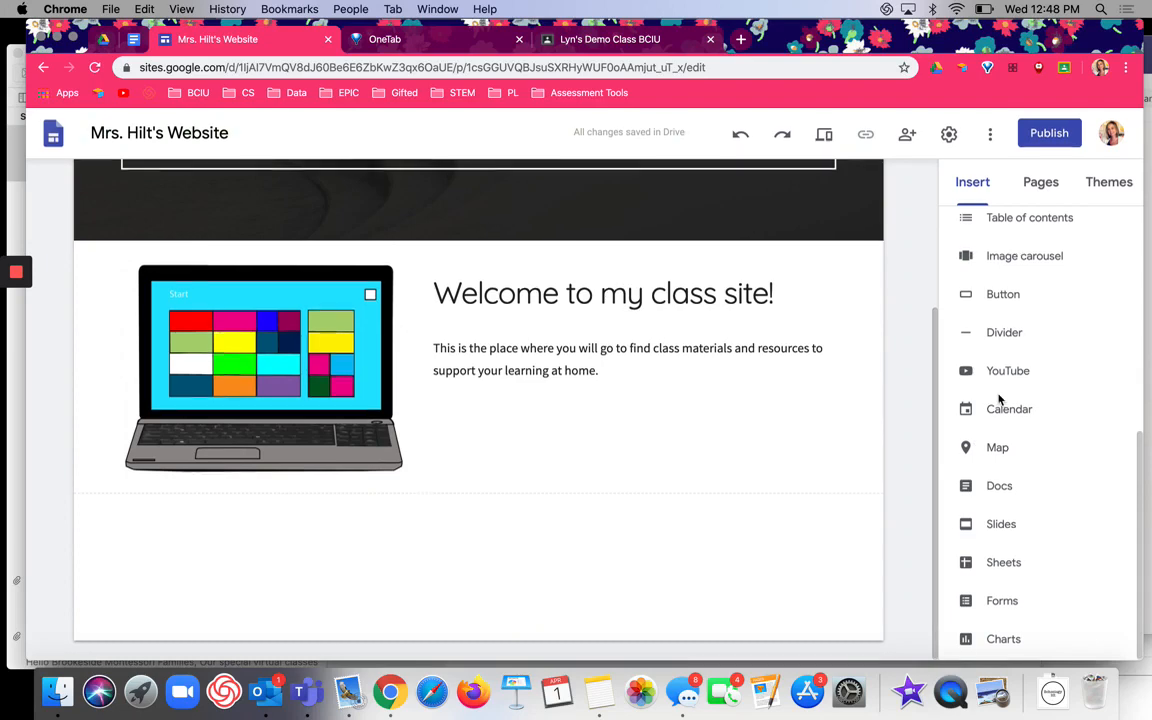
{"action": "left_click", "coordinate": [1001, 298]}
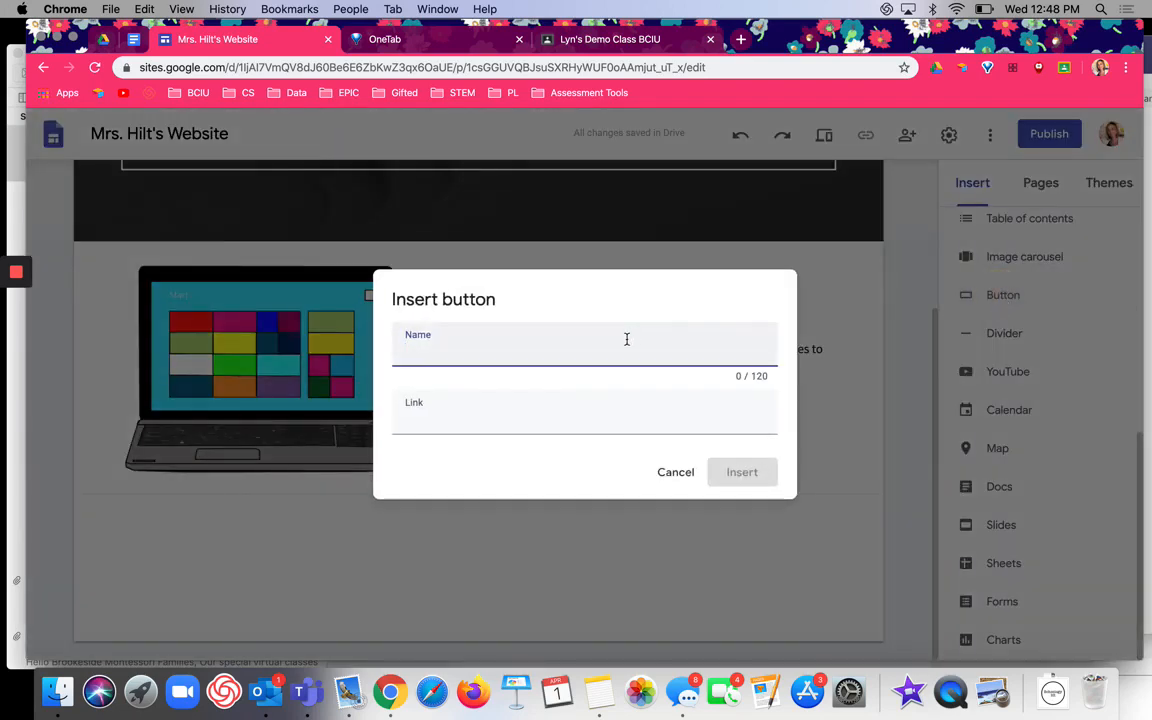
{"action": "type", "text": "Click here to go to N"}
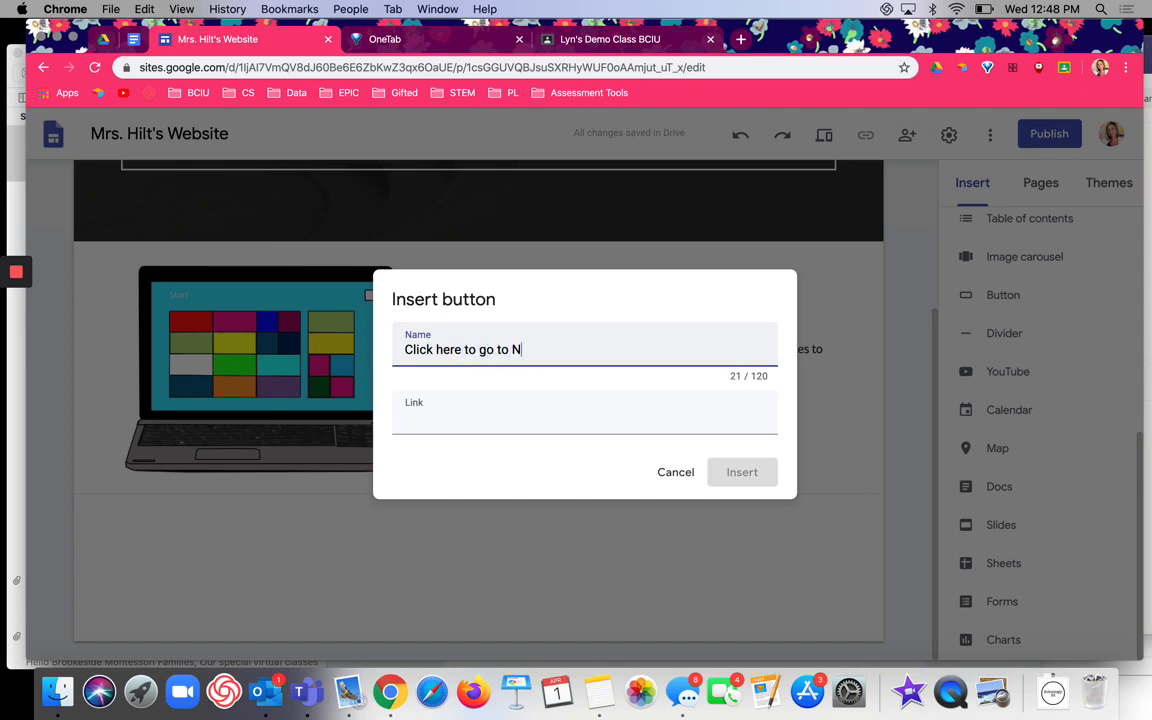
{"action": "type", "text": "ational Geographic Kids"}
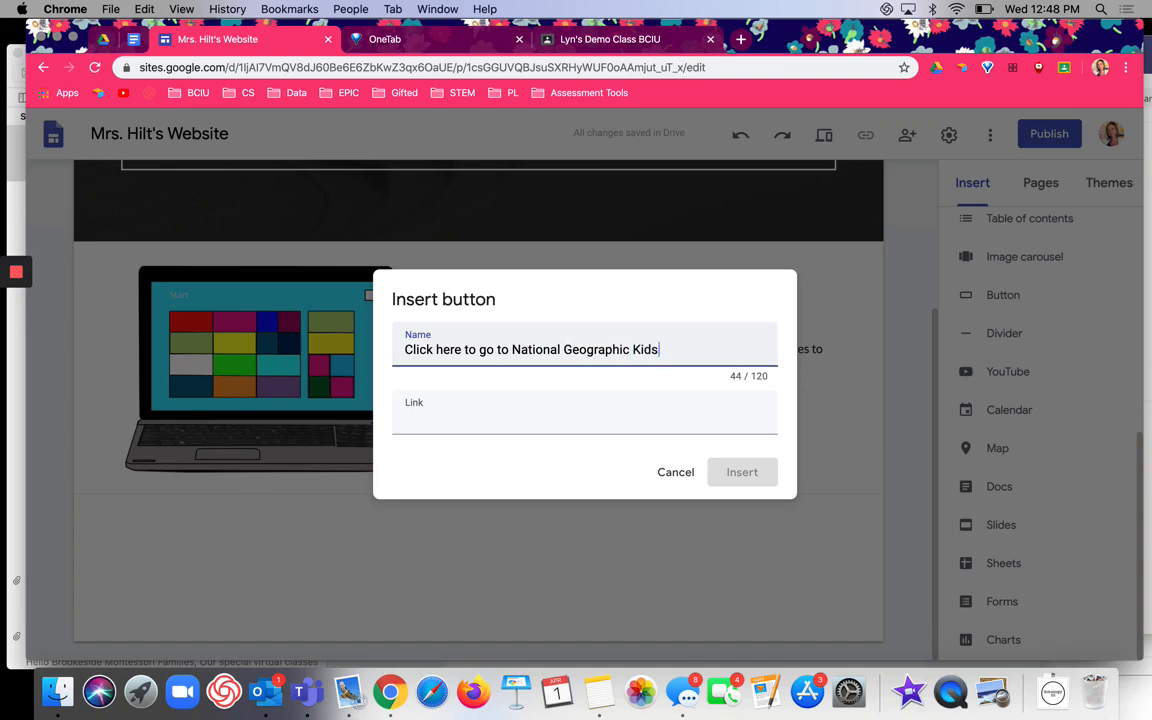
- Search the web for "national geographic kids" in a new browser tab, open the kids.nationalgeographic.com site and copy its address
{"action": "key", "text": "super+t"}
{"action": "type", "text": "na"}
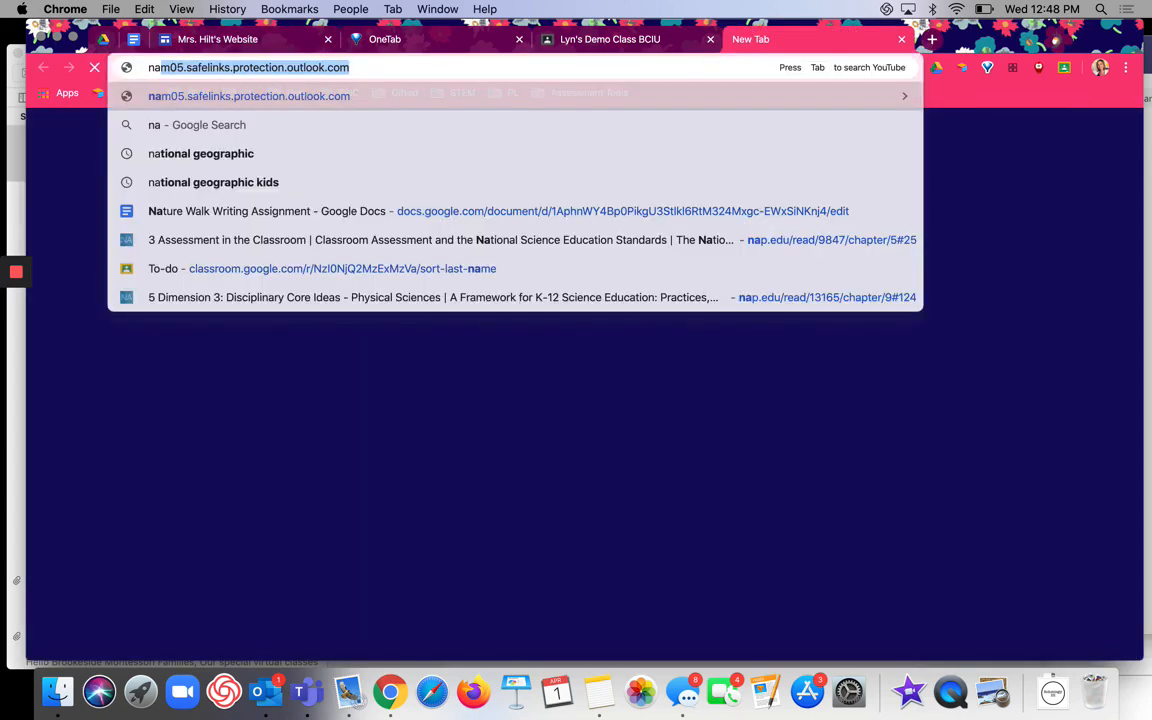
{"action": "type", "text": "tional geographic kids"}
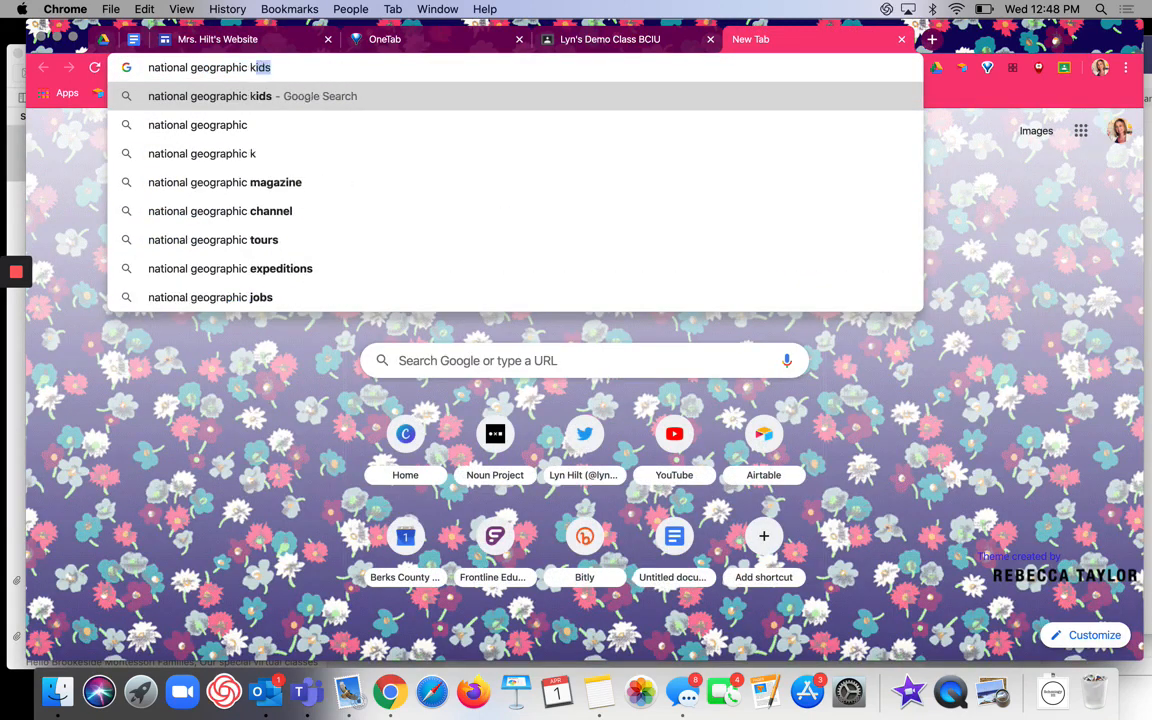
{"action": "key", "text": "Return"}
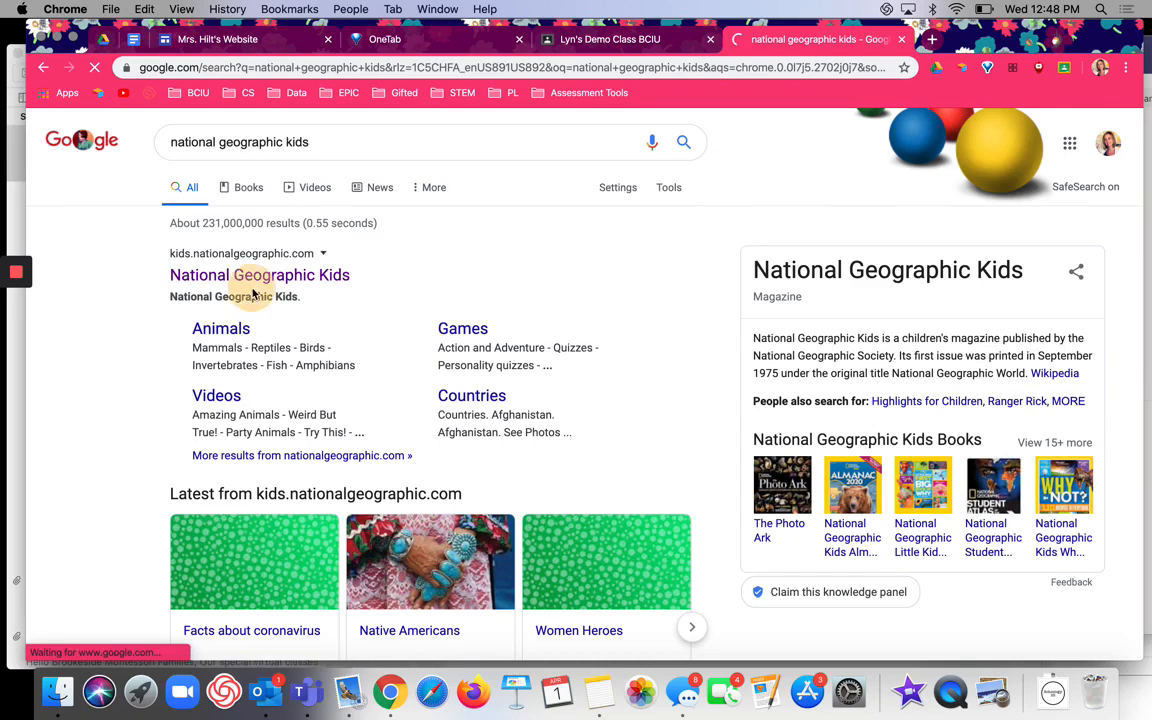
{"action": "left_click", "coordinate": [246, 270]}
{"action": "left_click", "coordinate": [283, 67]}
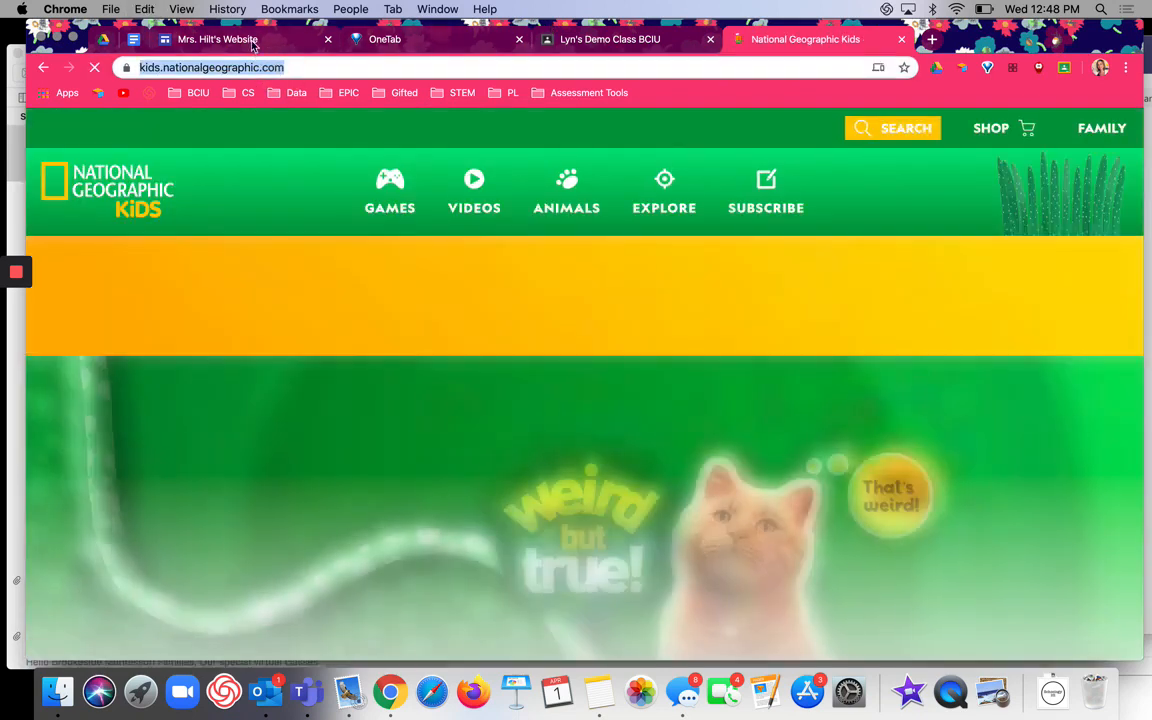
{"action": "key", "text": "super+c"}
- Insert the button with the copied kids.nationalgeographic.com link, and widen and center it below the welcome section
{"action": "left_click", "coordinate": [252, 42]}
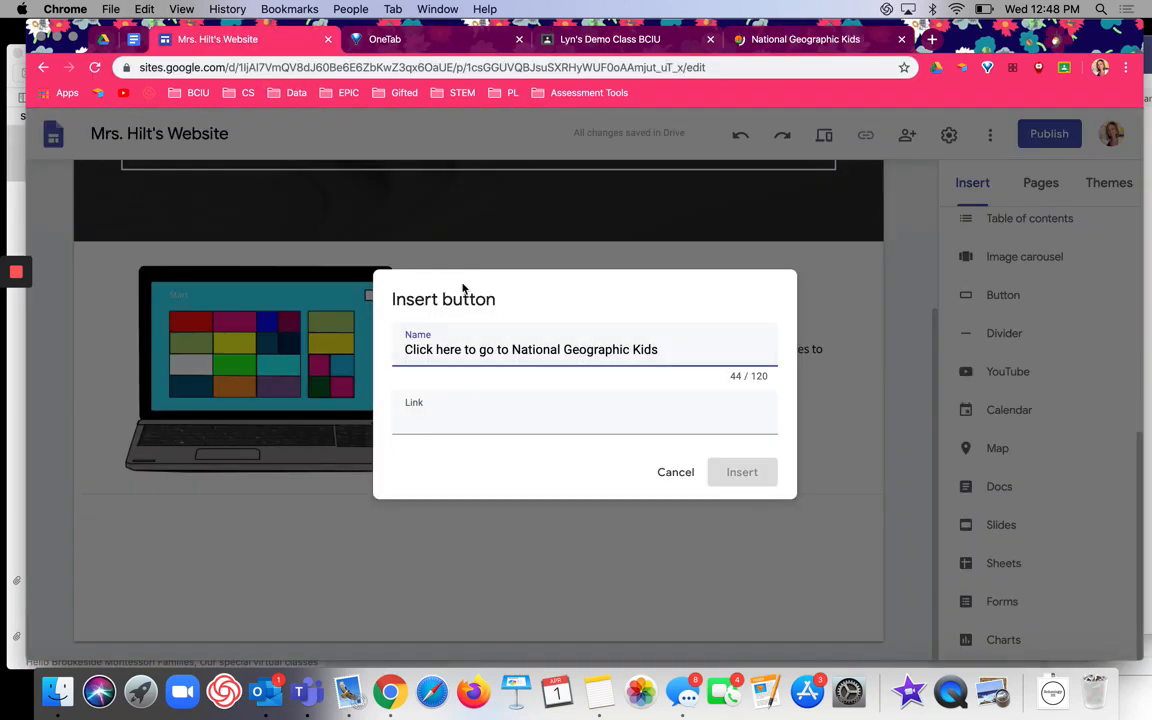
{"action": "left_click", "coordinate": [501, 416]}
{"action": "key", "text": "super+v"}
{"action": "left_click", "coordinate": [741, 471]}
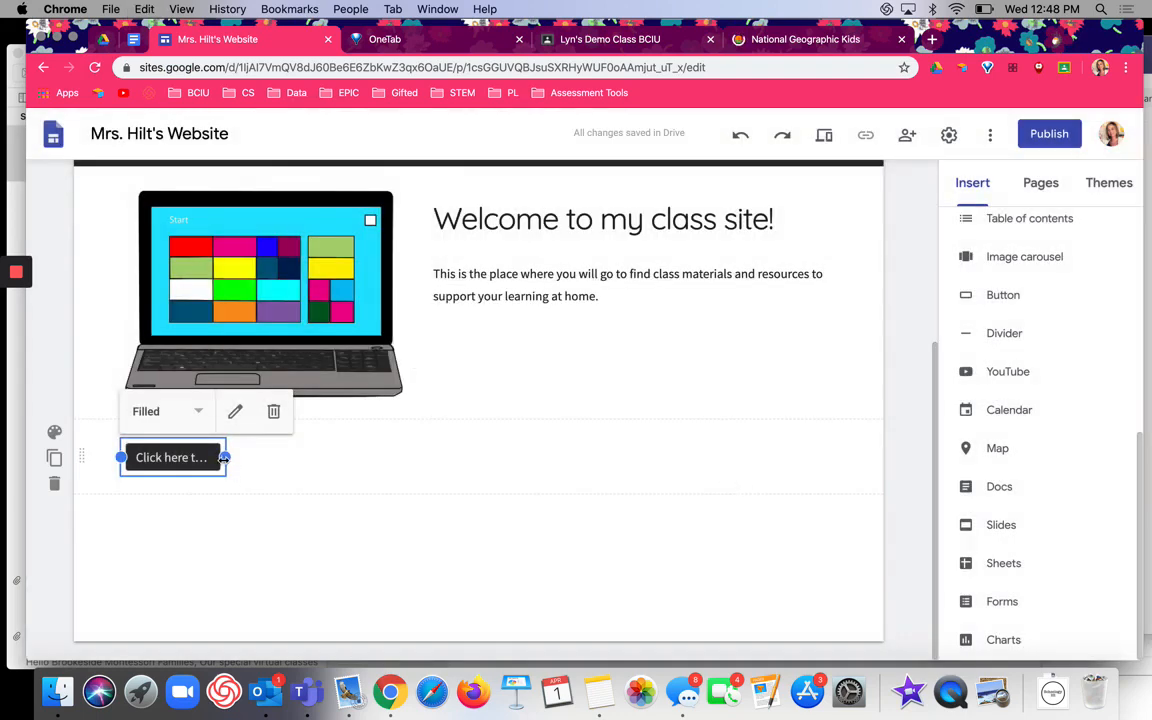
{"action": "left_click_drag", "start_coordinate": [224, 457], "coordinate": [545, 468]}
{"action": "left_click_drag", "start_coordinate": [428, 456], "coordinate": [505, 458]}
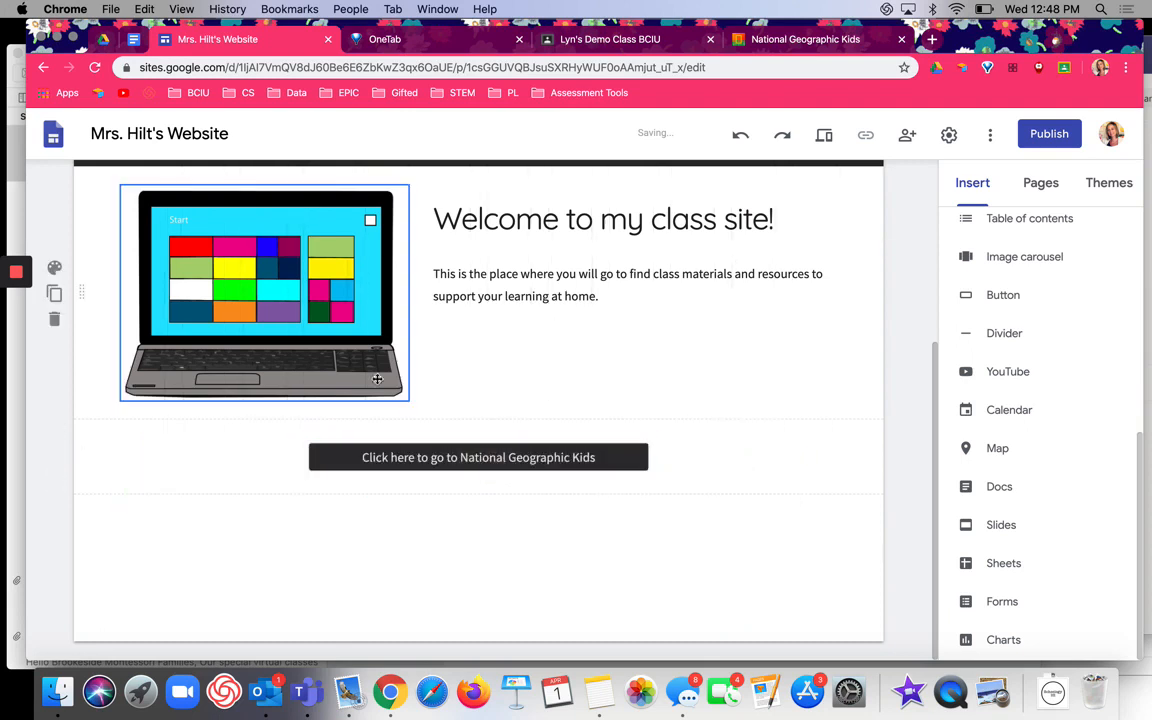
- Try the Outlined and Text styles on the National Geographic Kids button and return it to Filled
{"action": "left_click", "coordinate": [508, 456]}
{"action": "left_click", "coordinate": [375, 421]}
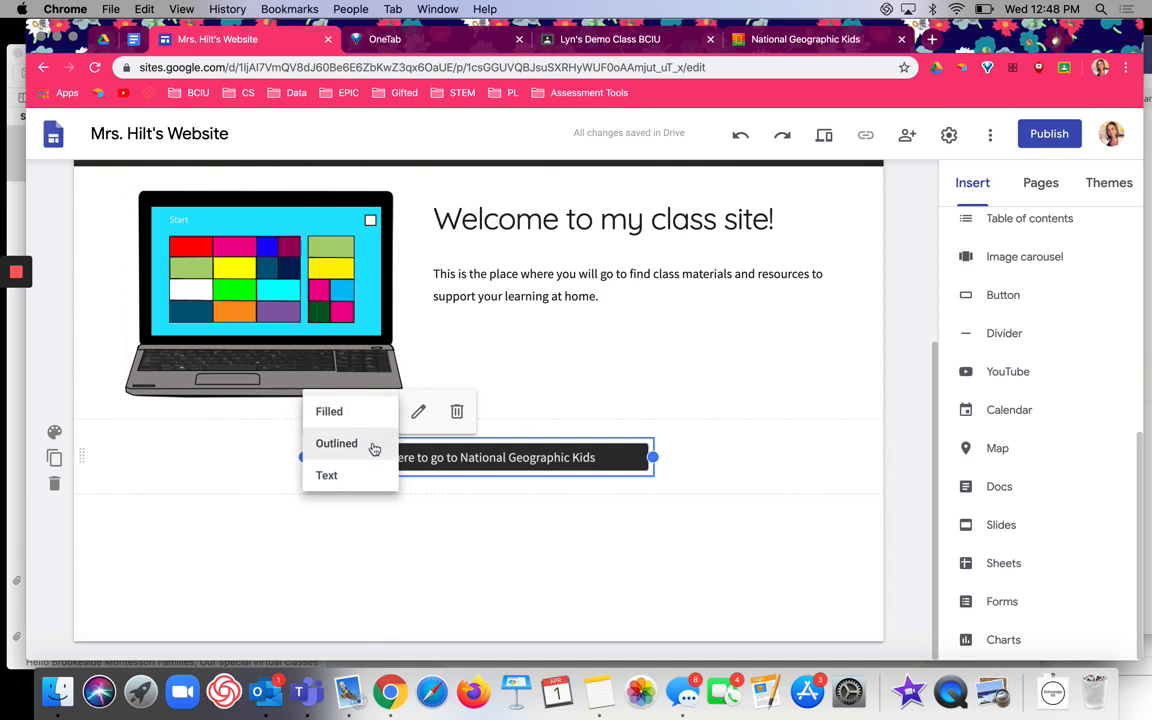
{"action": "left_click", "coordinate": [378, 435]}
{"action": "left_click", "coordinate": [378, 412]}
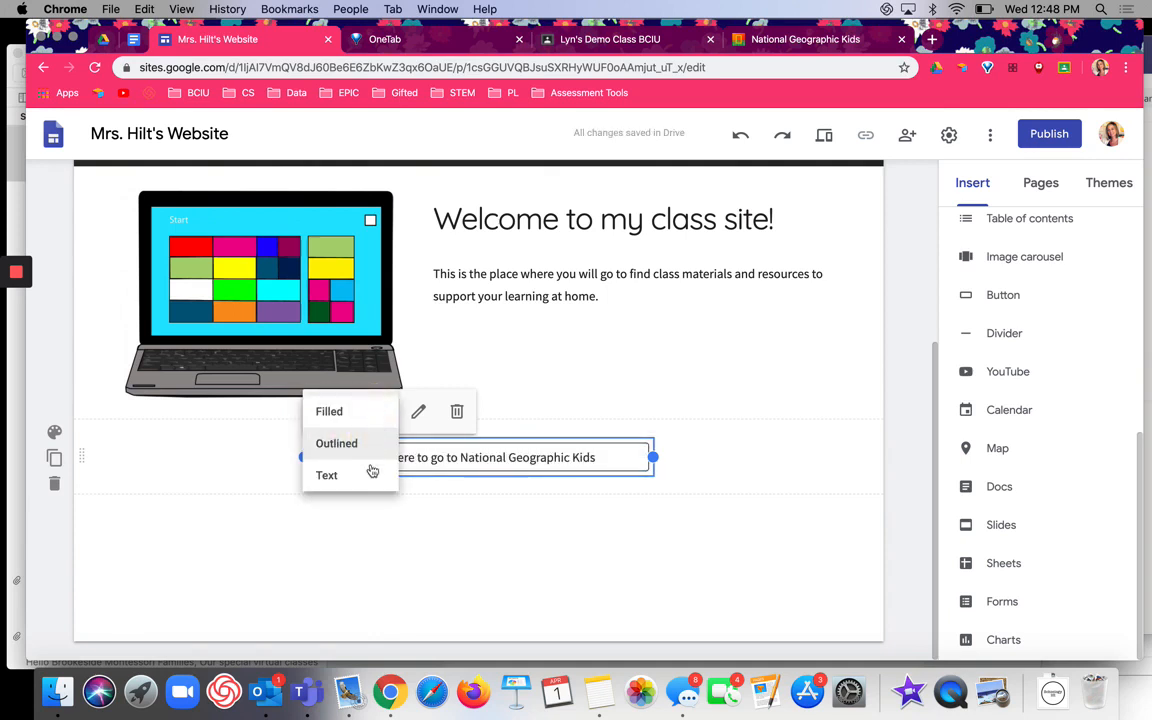
{"action": "left_click", "coordinate": [373, 472]}
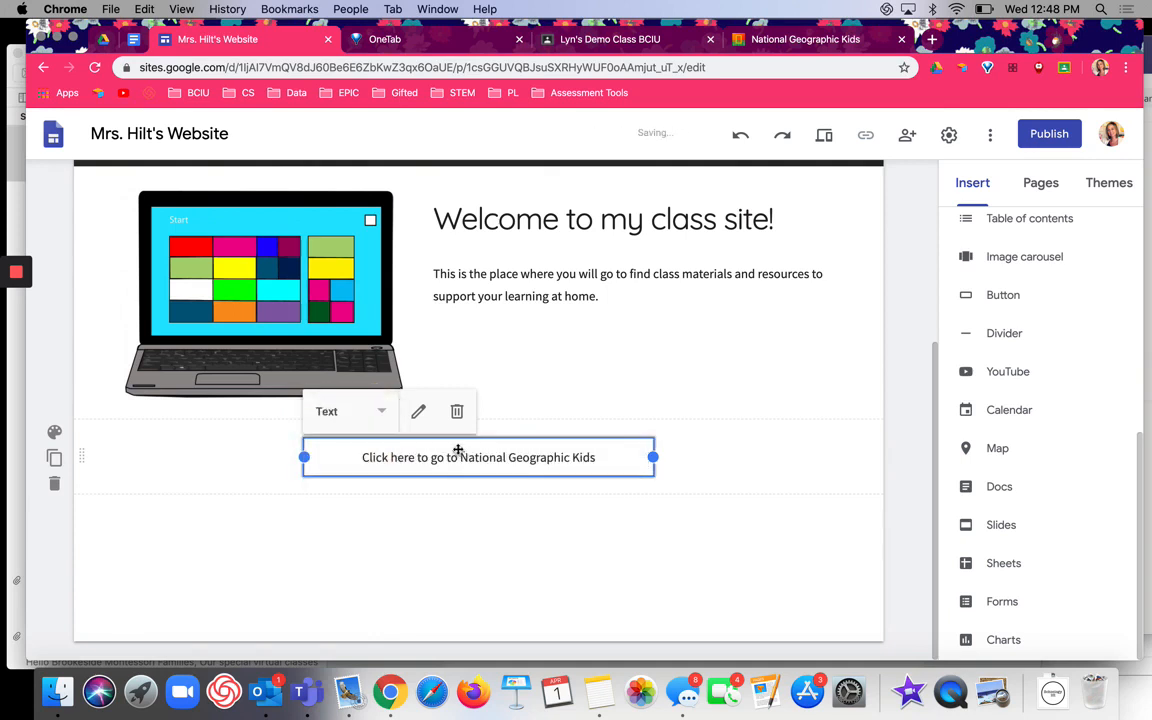
{"action": "left_click", "coordinate": [378, 416]}
{"action": "left_click", "coordinate": [373, 418]}
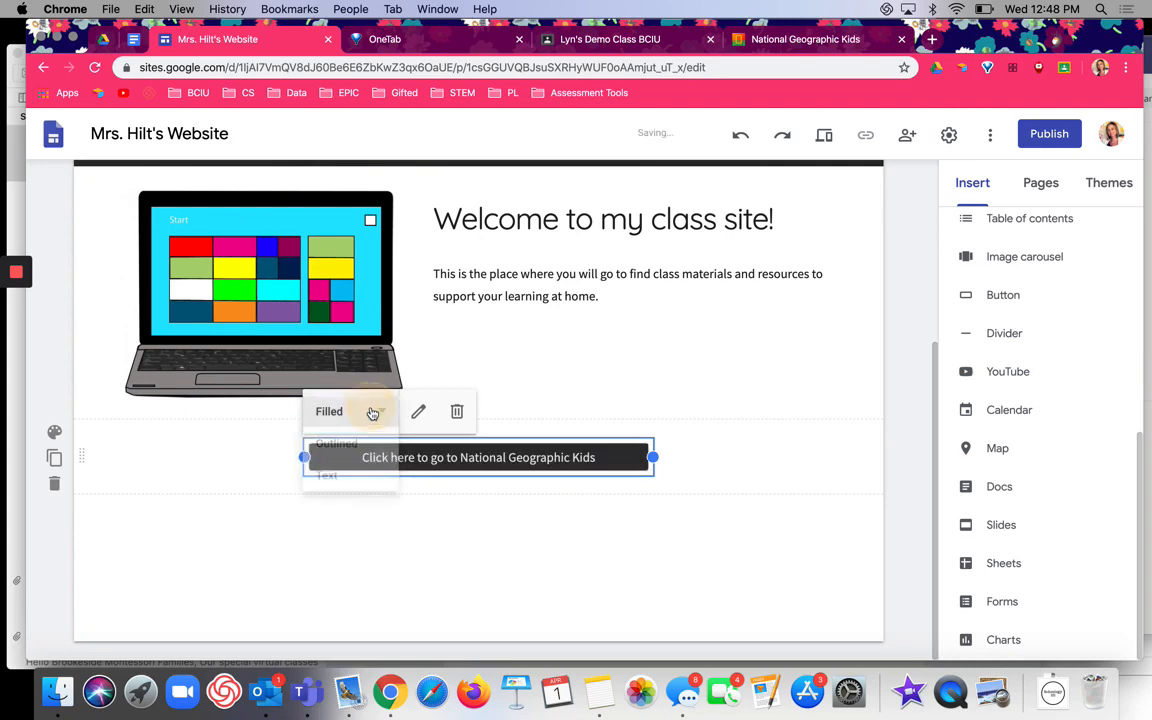
{"action": "left_click", "coordinate": [506, 532]}
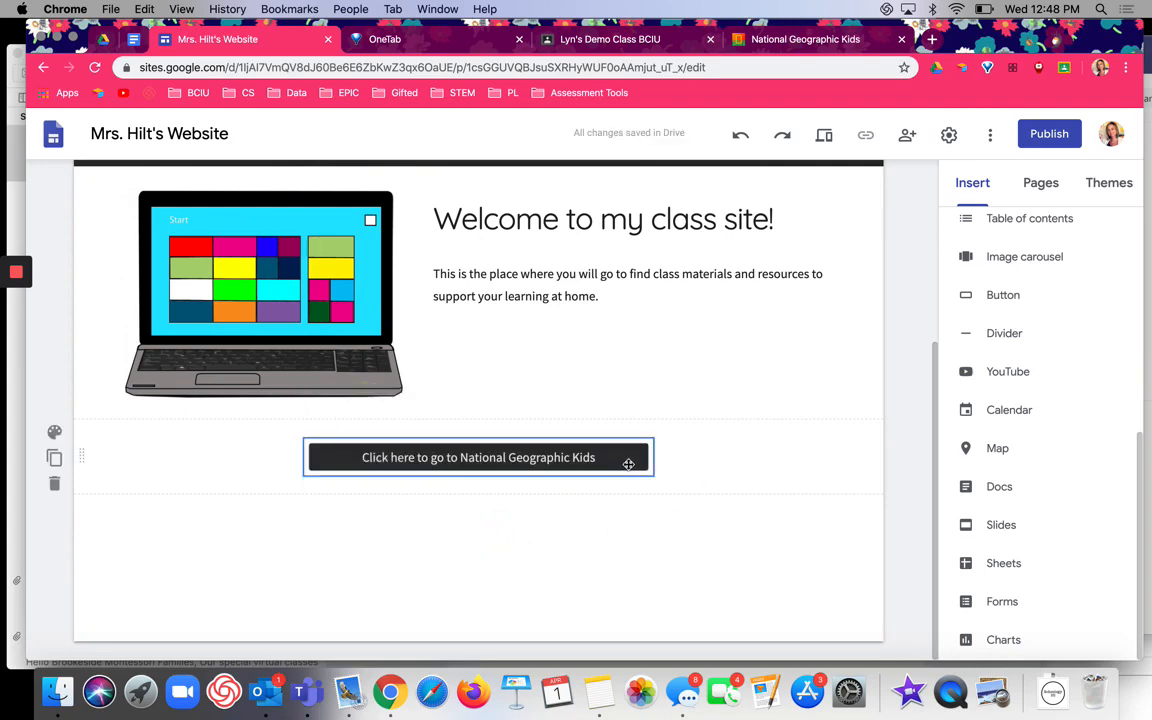
- Preview the site at large-screen size and look over the Home page
{"action": "scroll", "coordinate": [763, 459], "scroll_direction": "up", "scroll_amount": 1}
{"action": "scroll", "coordinate": [763, 459], "scroll_direction": "up", "scroll_amount": 5}
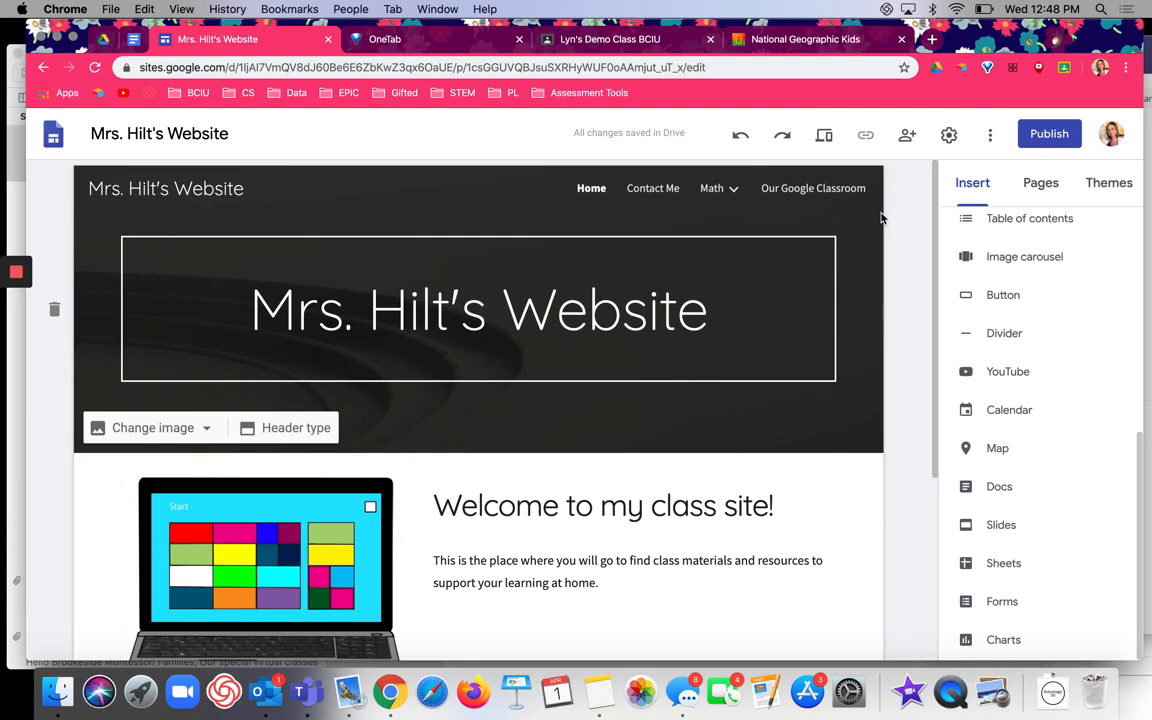
{"action": "left_click", "coordinate": [829, 139]}
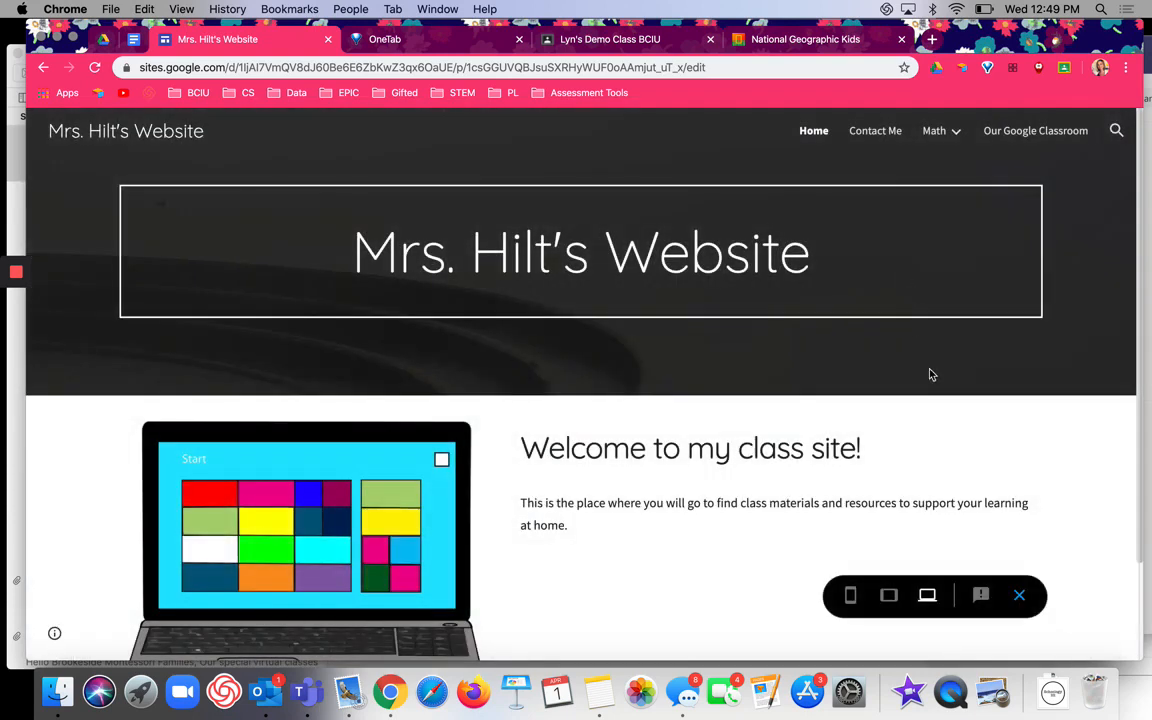
{"action": "scroll", "coordinate": [944, 391], "scroll_direction": "down", "scroll_amount": 1}
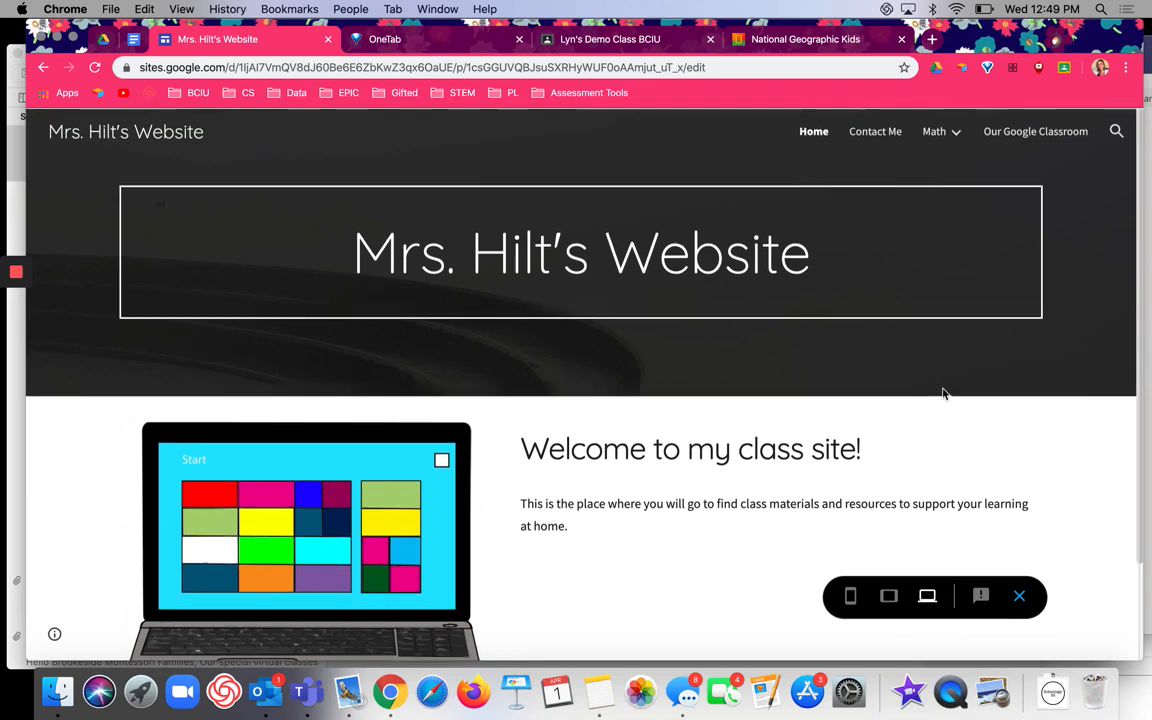
{"action": "scroll", "coordinate": [940, 392], "scroll_direction": "down", "scroll_amount": 2}
{"action": "scroll", "coordinate": [942, 388], "scroll_direction": "up", "scroll_amount": 3}
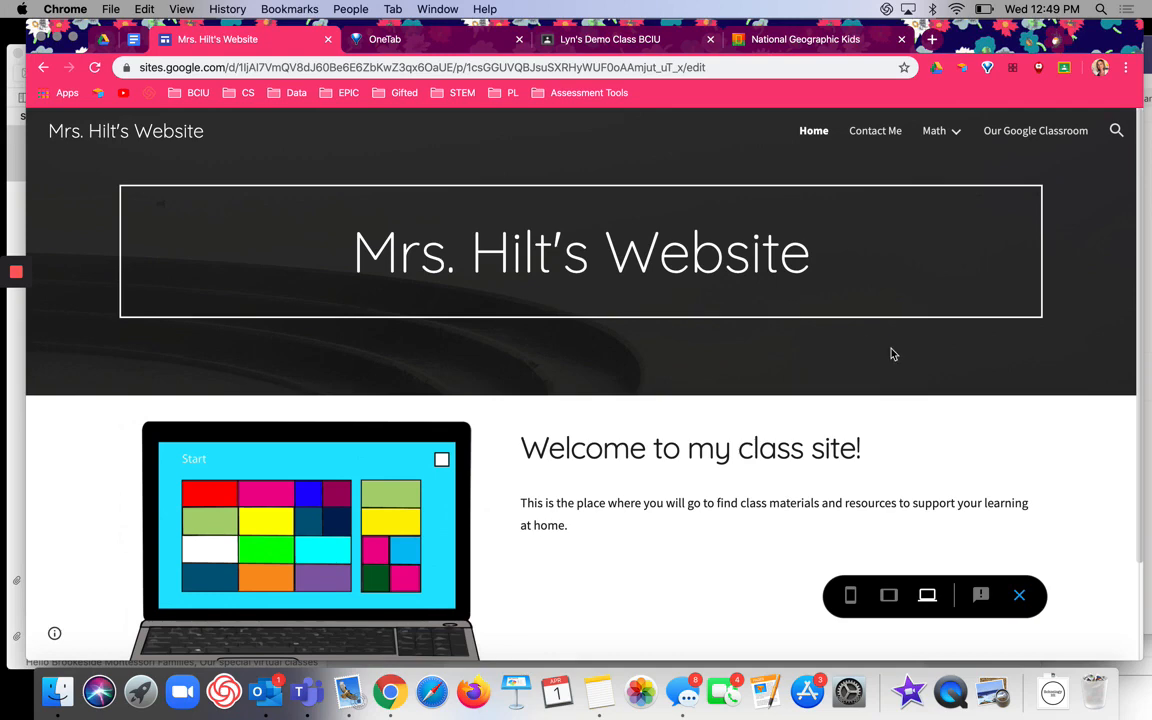
- Preview the site at tablet size, visit the Projects subpage under Math and return to Home
{"action": "left_click", "coordinate": [890, 597]}
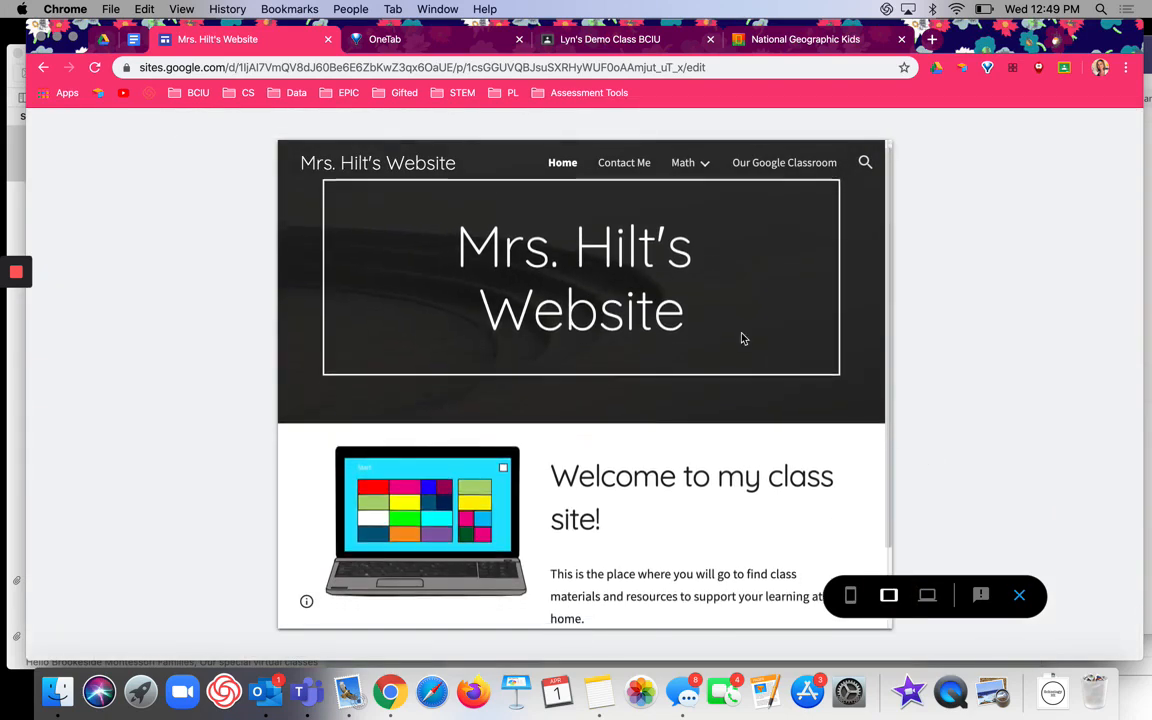
{"action": "scroll", "coordinate": [742, 339], "scroll_direction": "down", "scroll_amount": 2}
{"action": "scroll", "coordinate": [742, 339], "scroll_direction": "up", "scroll_amount": 2}
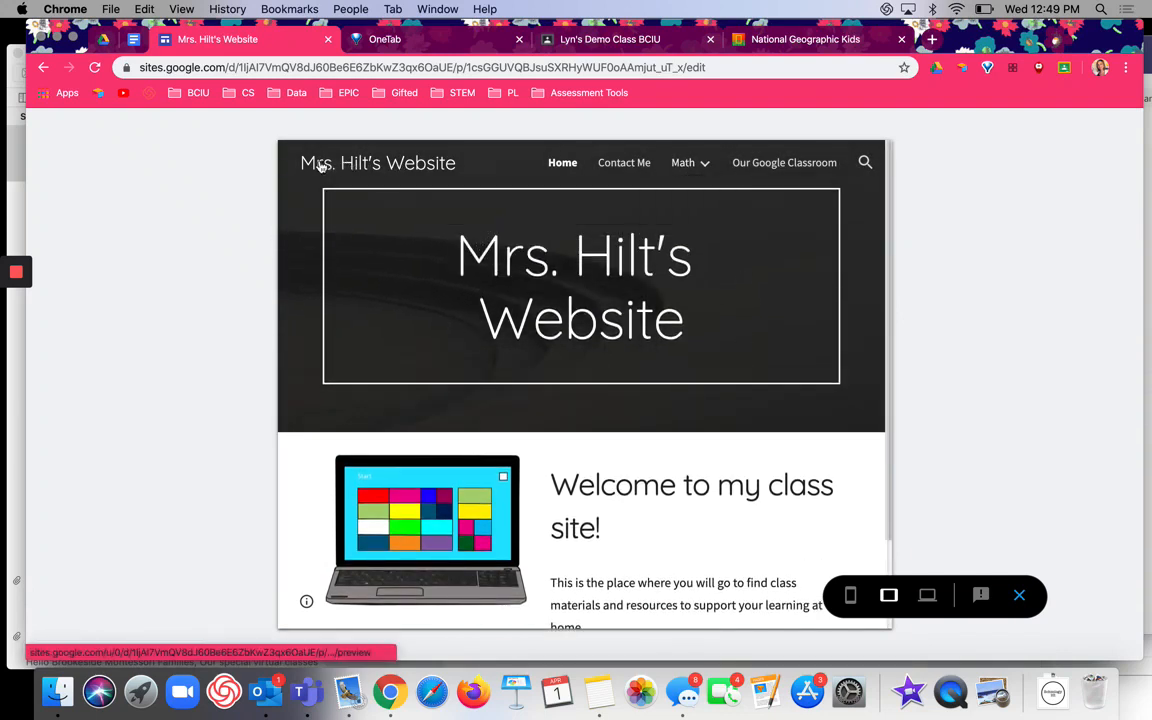
{"action": "mouse_move", "coordinate": [683, 166]}
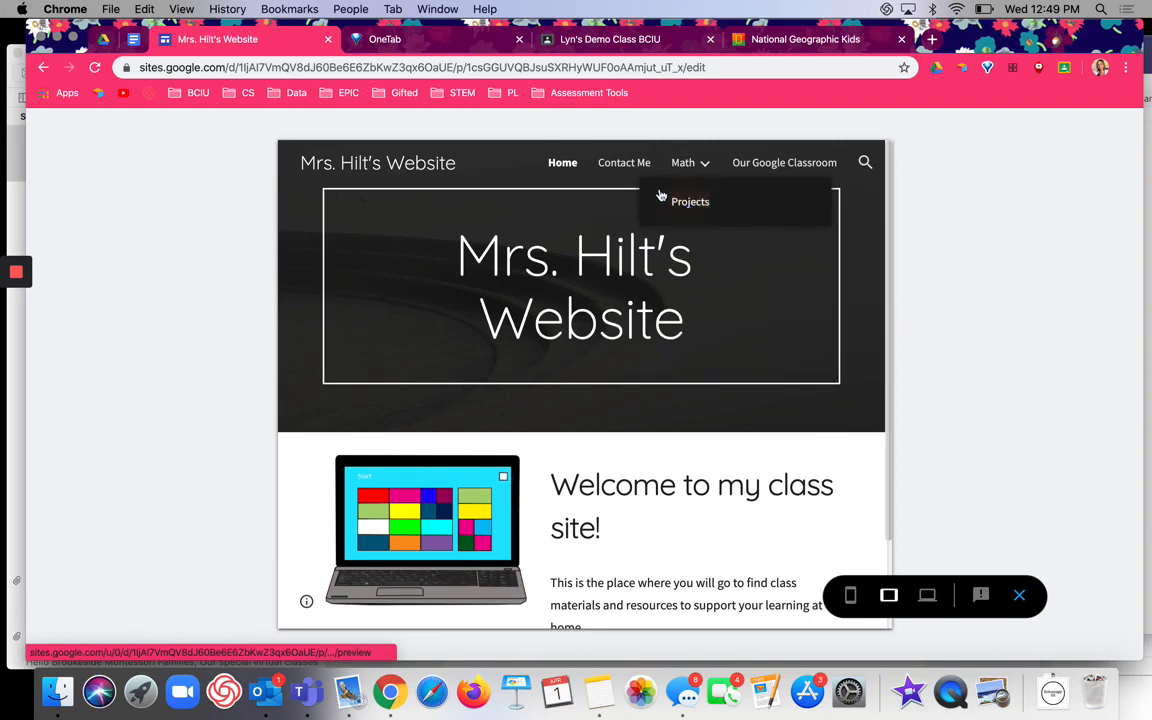
{"action": "left_click", "coordinate": [688, 204]}
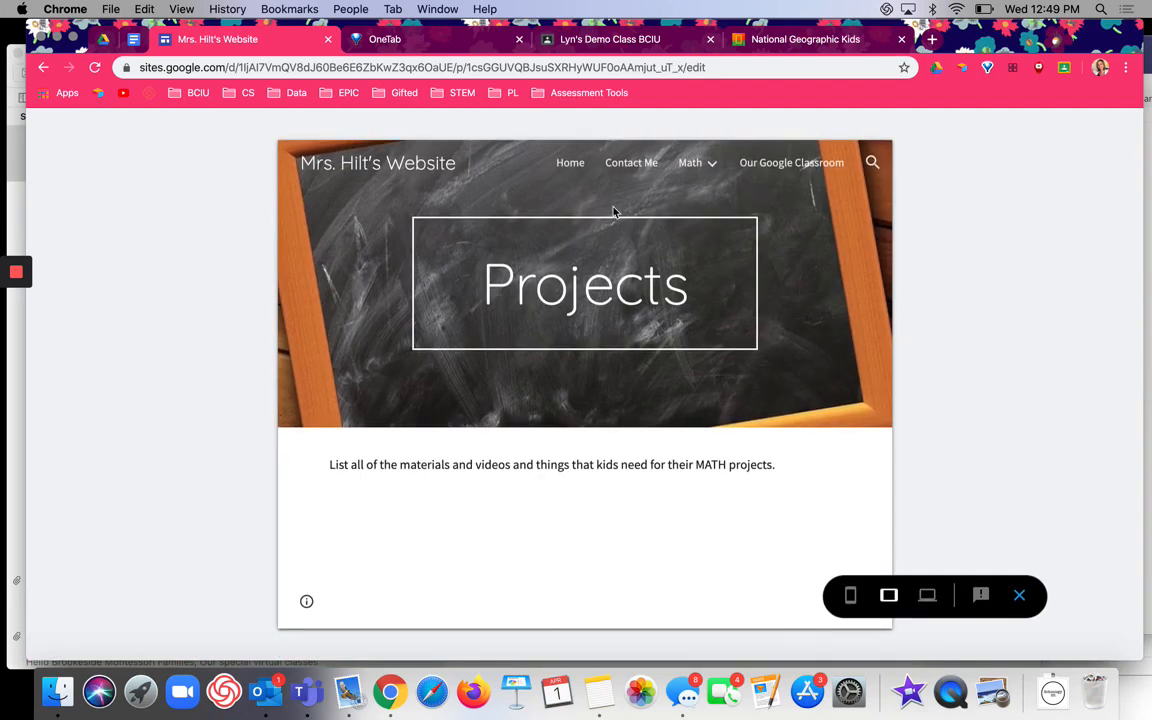
{"action": "left_click", "coordinate": [570, 163]}
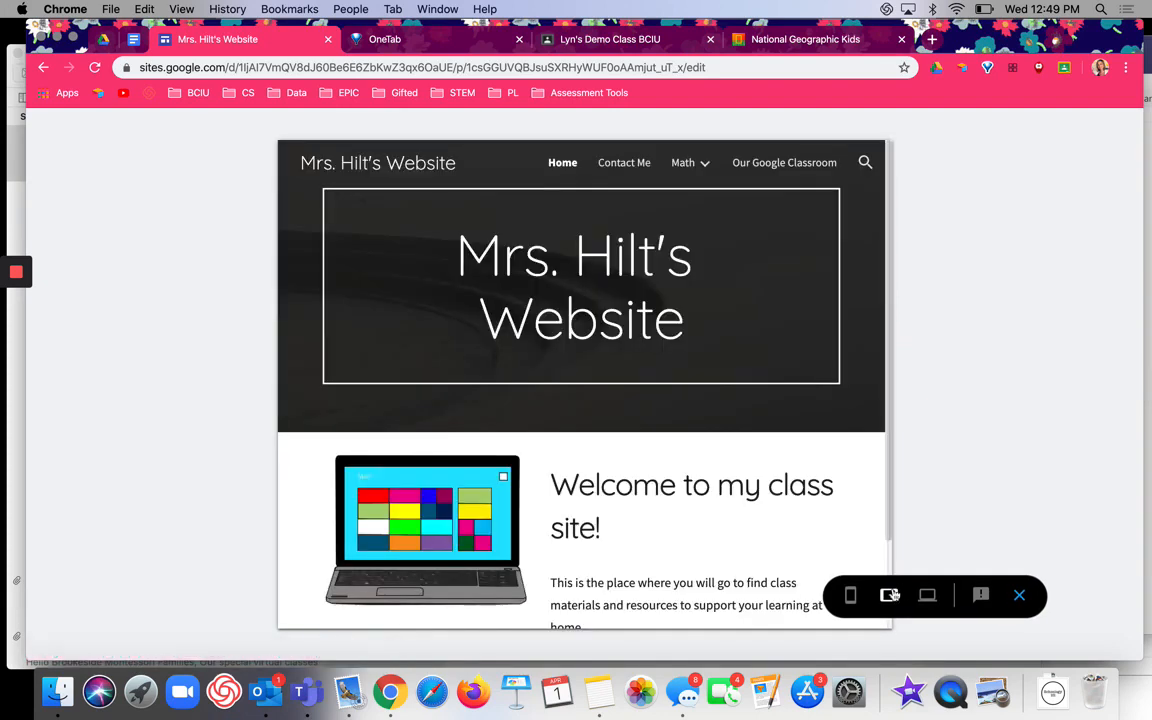
- Preview the Home page at phone size and return to the site editor
{"action": "left_click", "coordinate": [850, 595]}
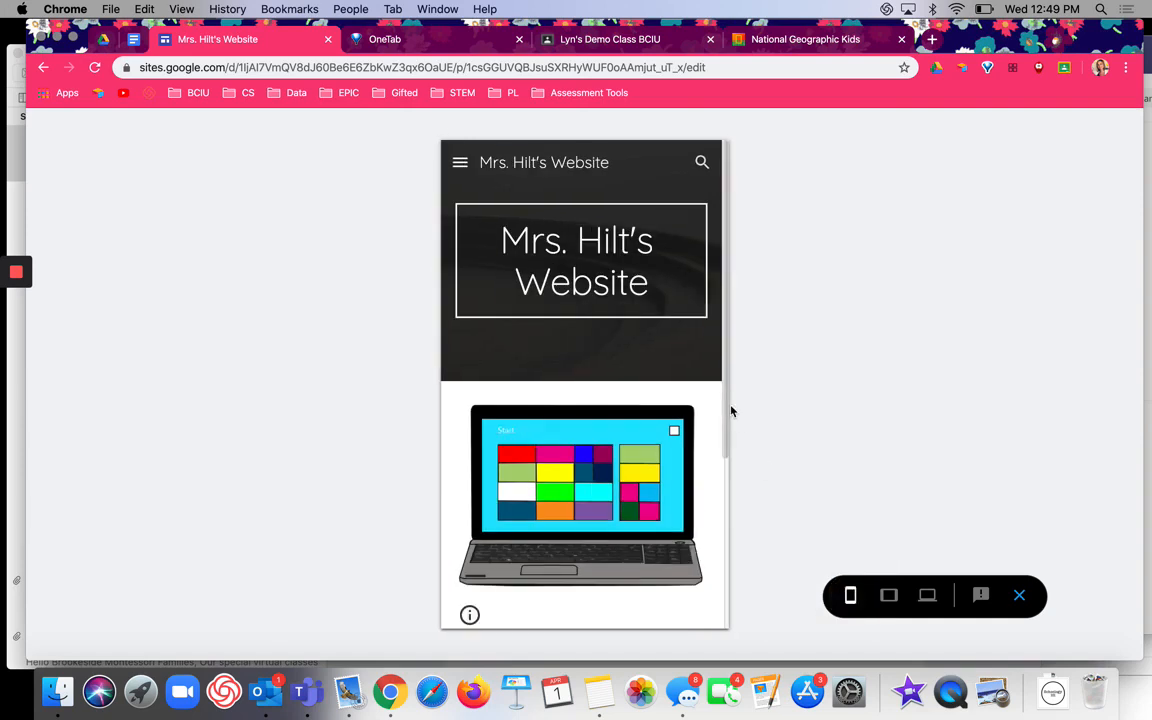
{"action": "scroll", "coordinate": [658, 324], "scroll_direction": "down", "scroll_amount": 5}
{"action": "scroll", "coordinate": [660, 324], "scroll_direction": "up", "scroll_amount": 5}
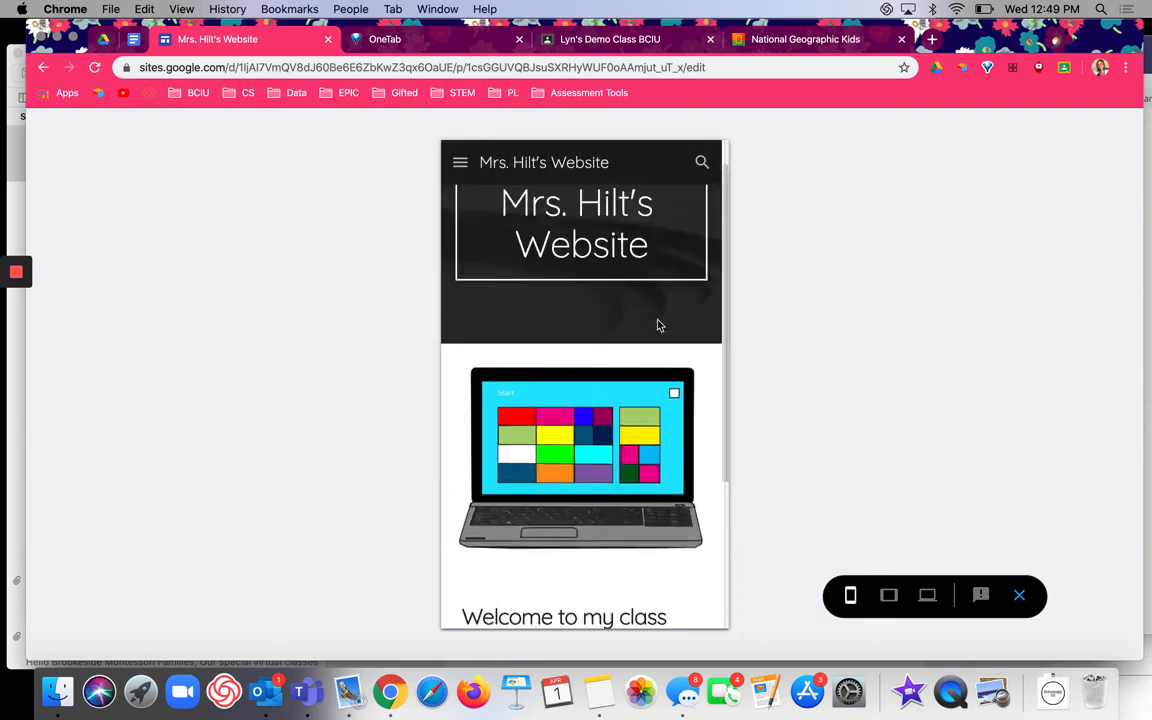
{"action": "left_click", "coordinate": [1021, 596]}
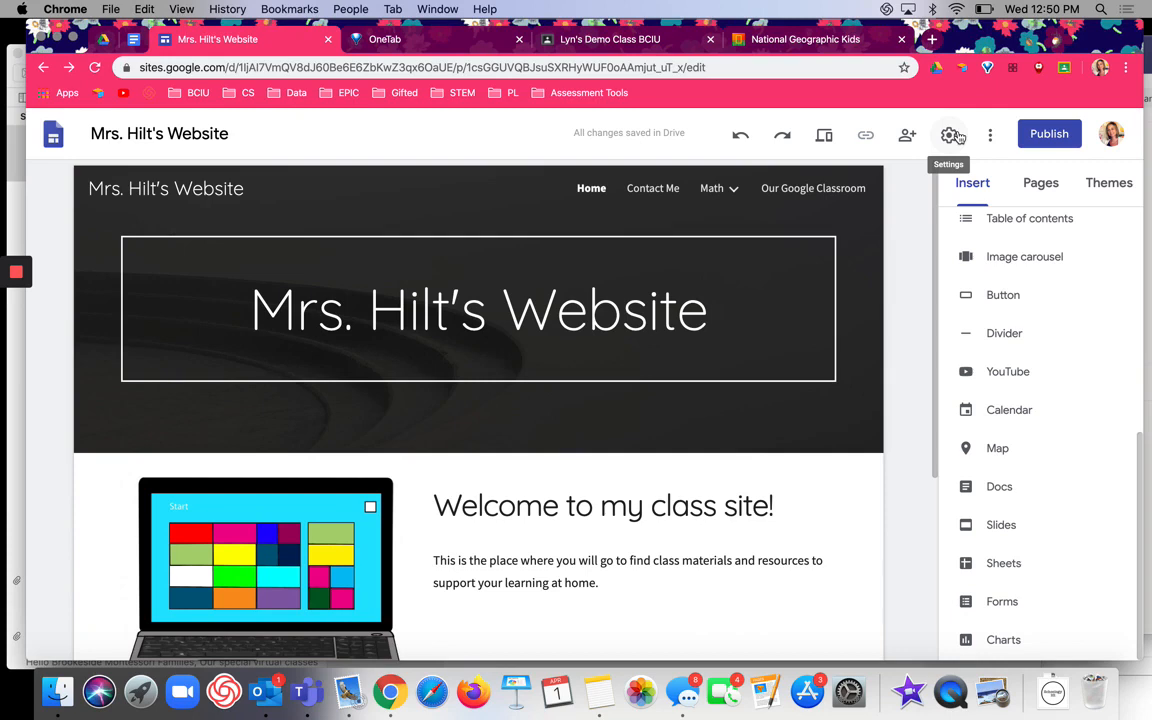
{"action": "left_click", "coordinate": [990, 134]}
{"action": "left_click", "coordinate": [955, 136]}
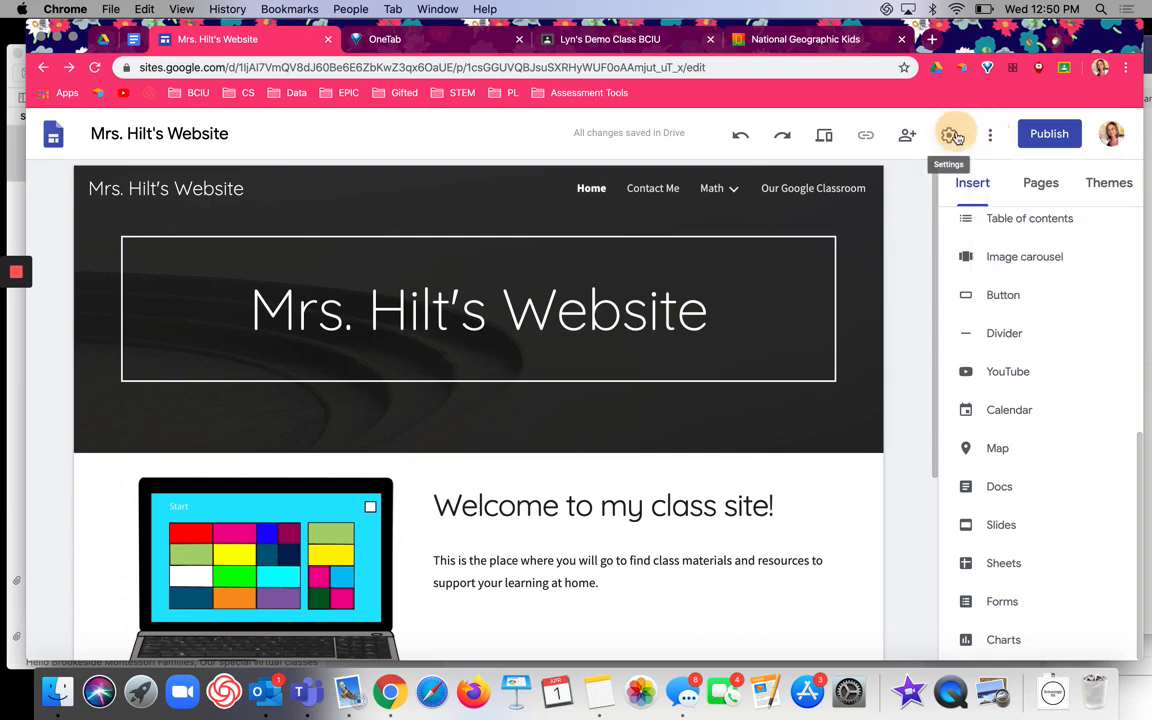
{"action": "left_click", "coordinate": [949, 137]}
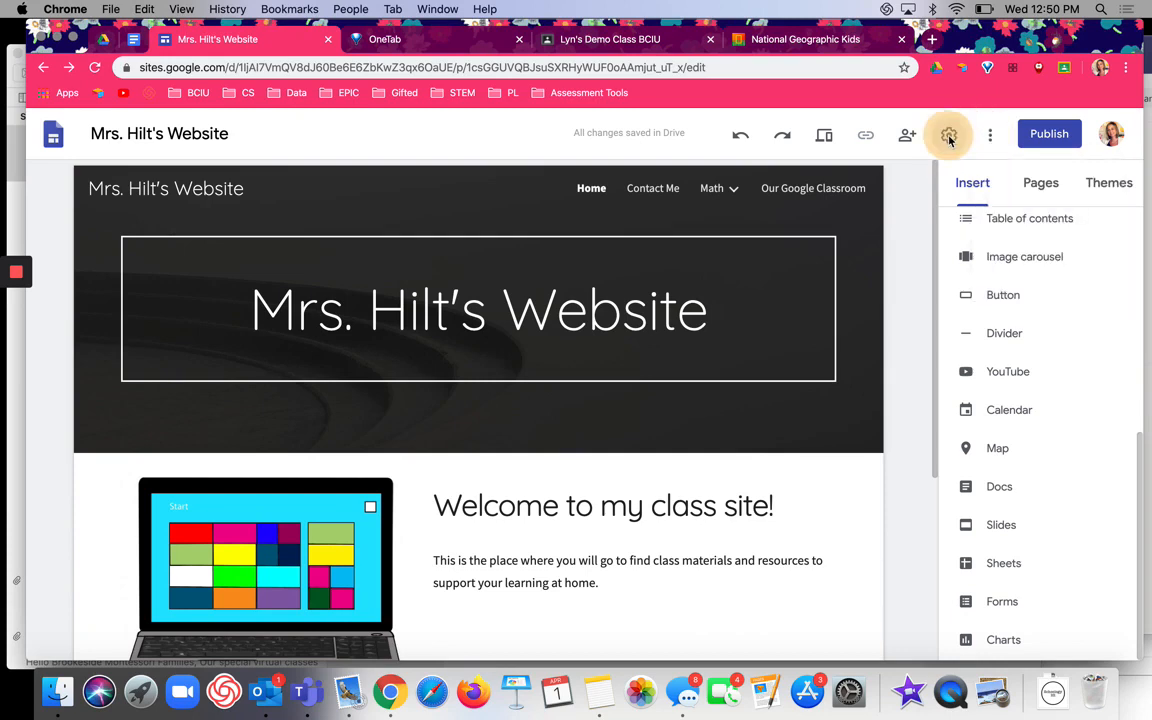
{"action": "left_click", "coordinate": [949, 137]}
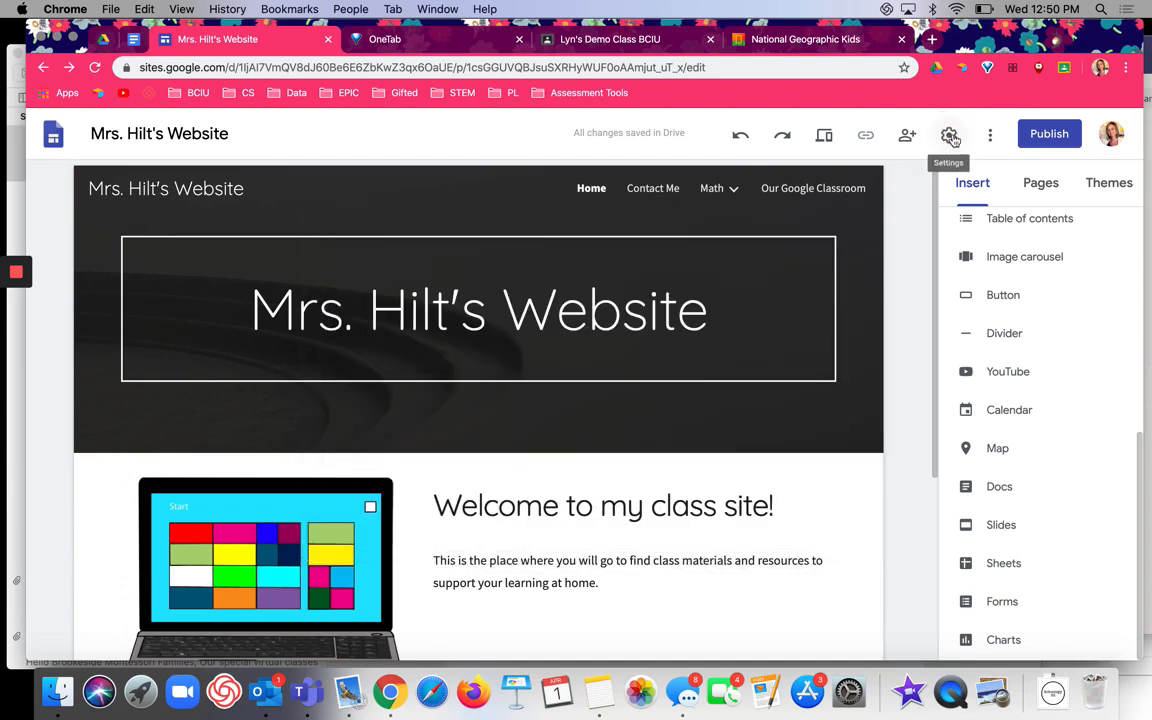
- Publish the site under its suggested web address, with viewing access set so anyone can find and view the published version
{"action": "left_click", "coordinate": [1040, 137]}
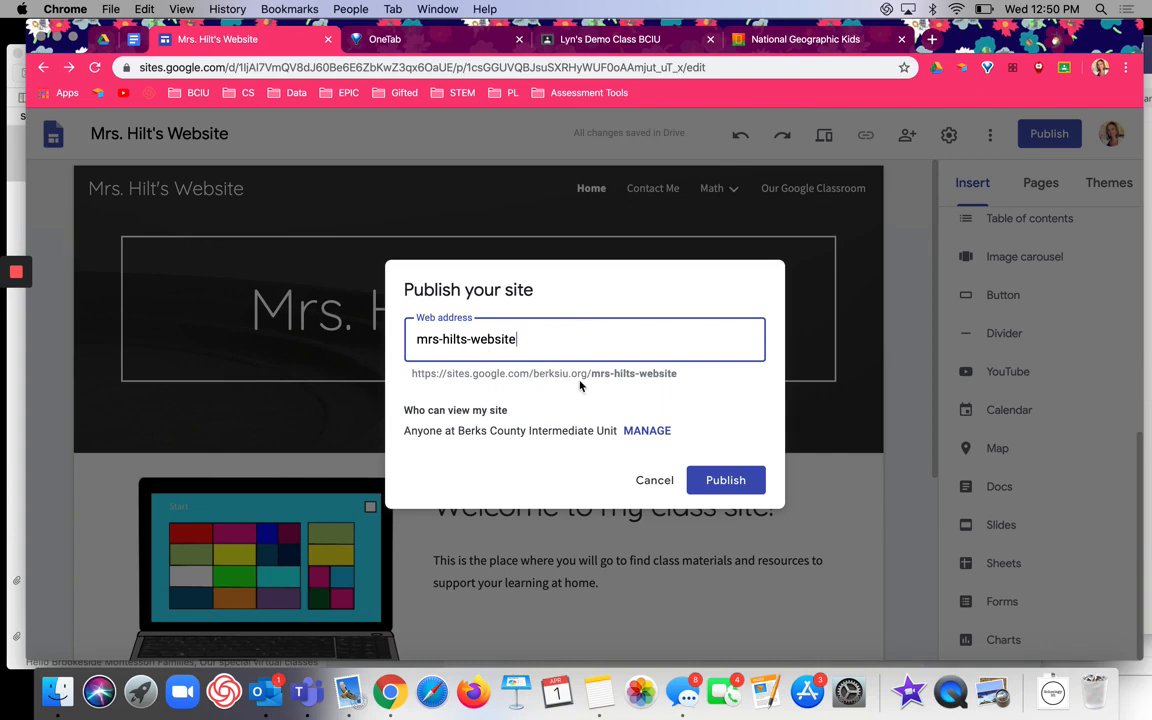
{"action": "left_click_drag", "start_coordinate": [534, 374], "coordinate": [593, 374]}
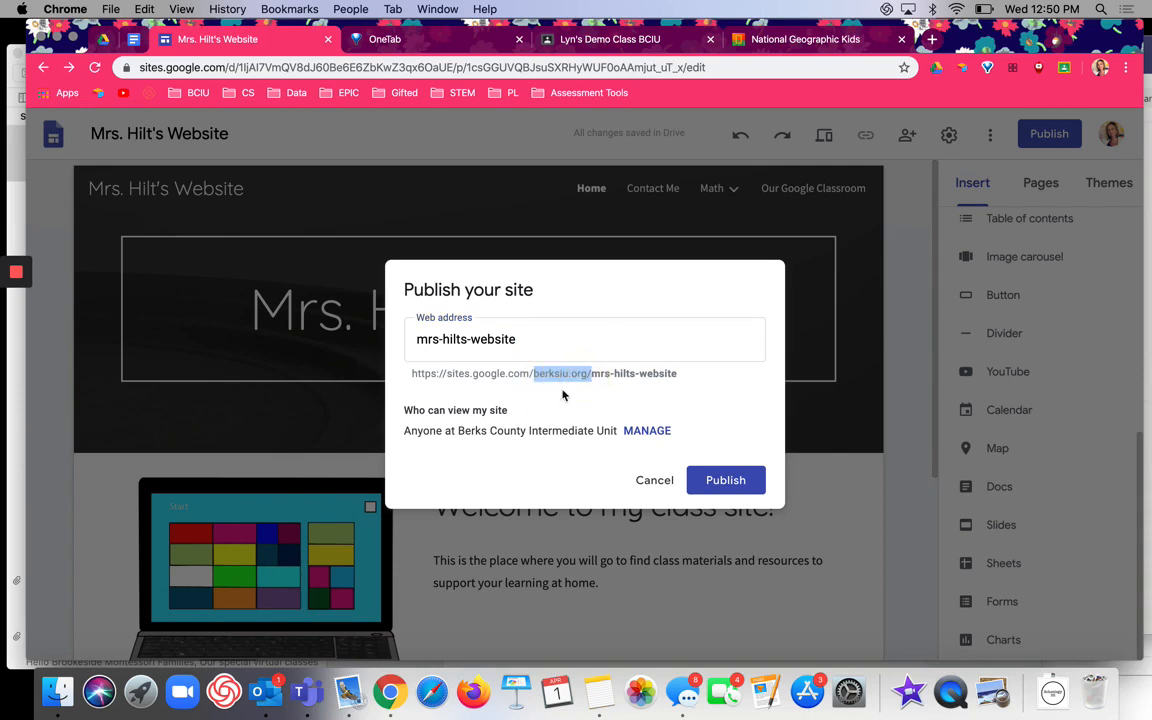
{"action": "left_click", "coordinate": [584, 339]}
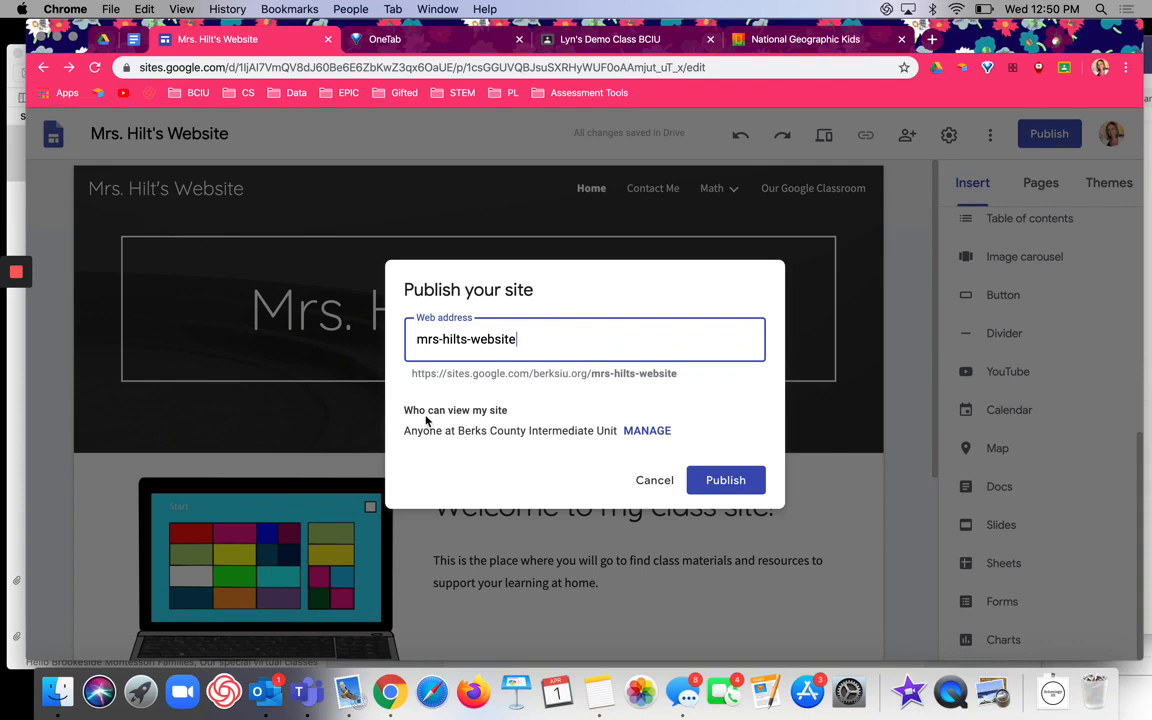
{"action": "left_click", "coordinate": [650, 431]}
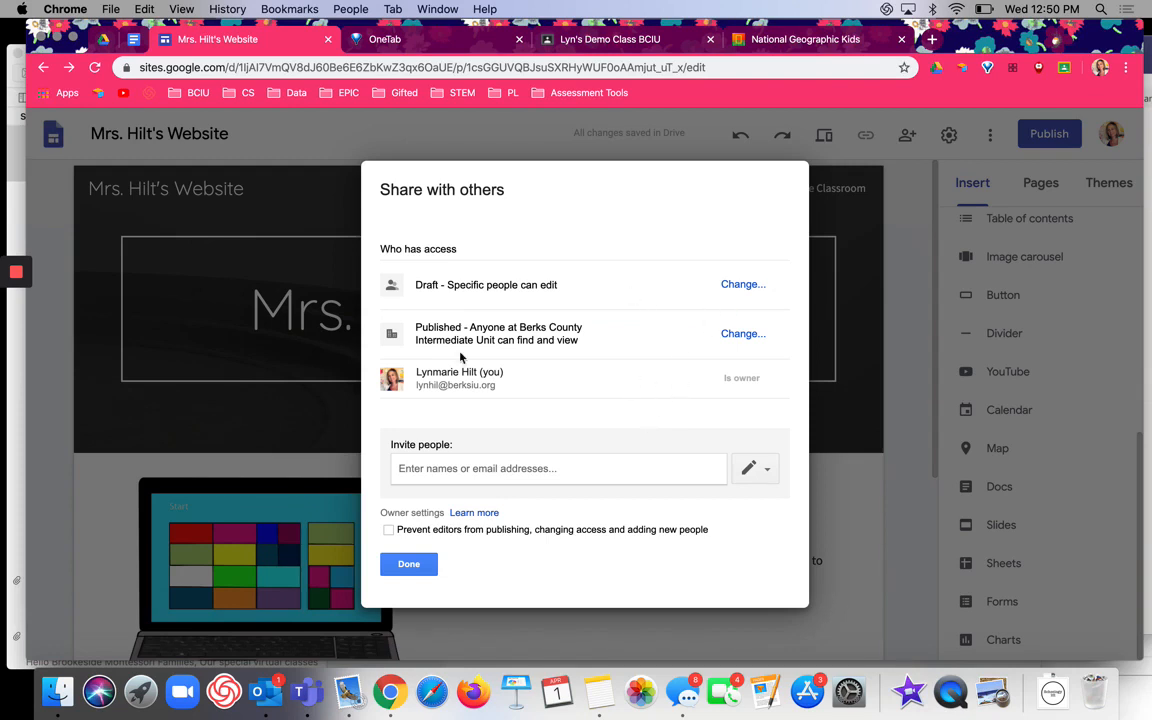
{"action": "left_click", "coordinate": [735, 334]}
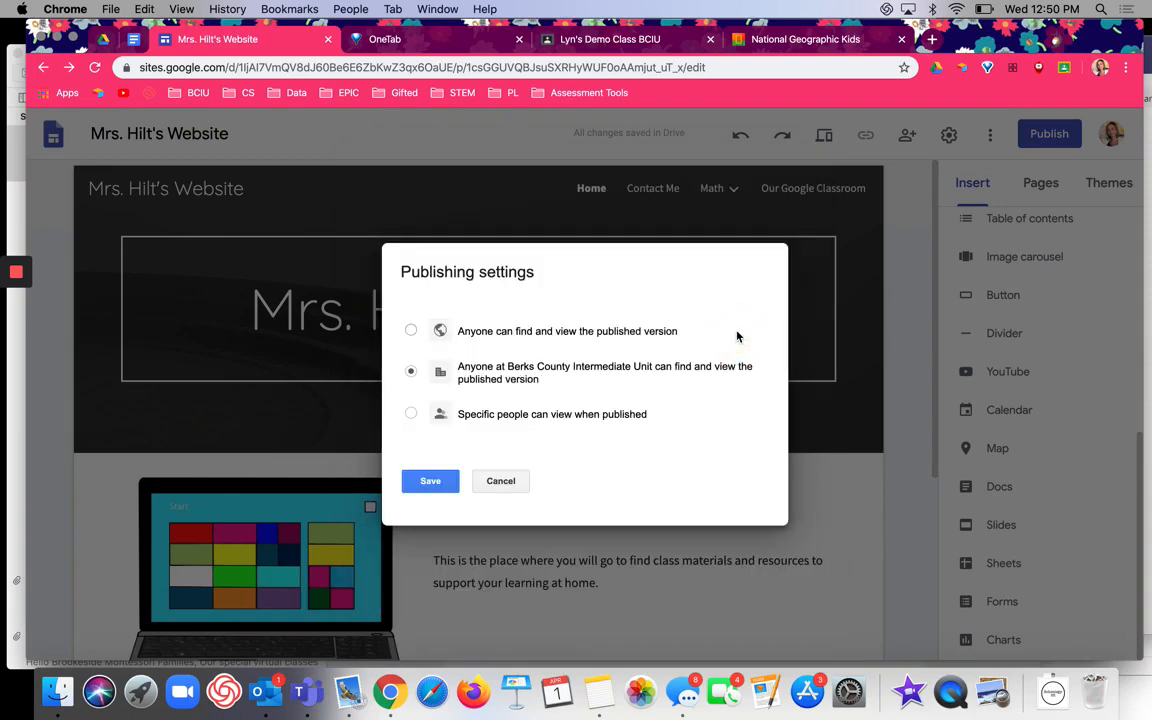
{"action": "left_click", "coordinate": [531, 338]}
{"action": "left_click", "coordinate": [411, 414]}
{"action": "left_click", "coordinate": [412, 331]}
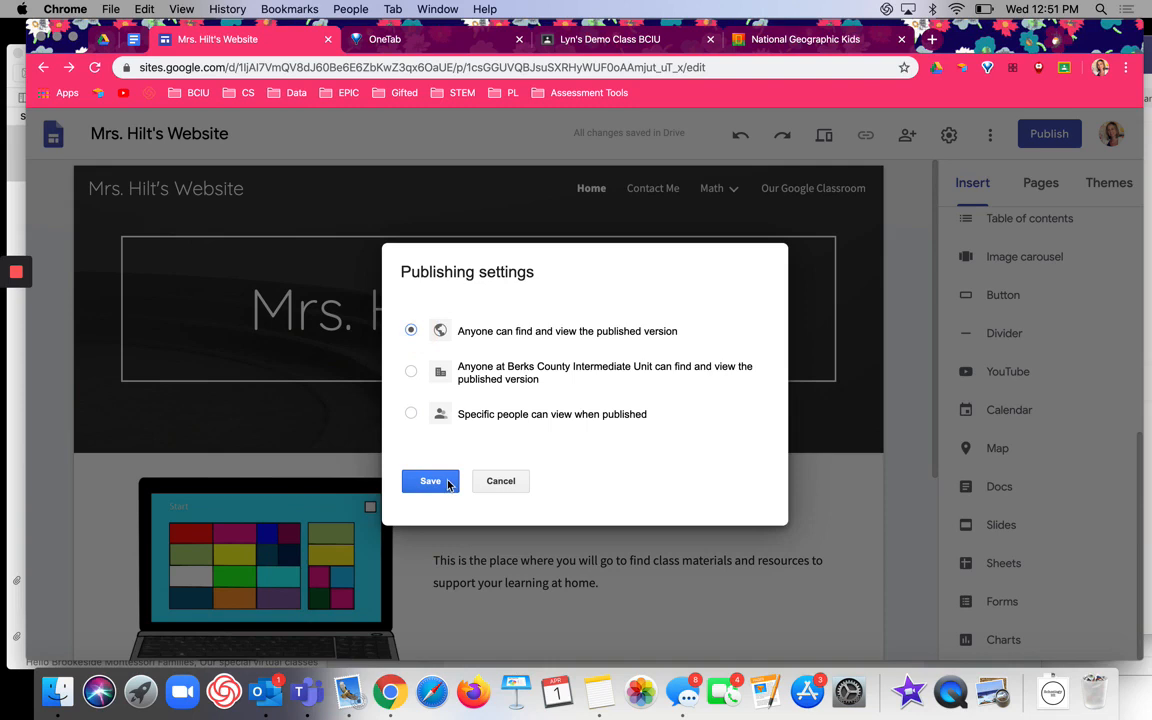
{"action": "left_click", "coordinate": [449, 484]}
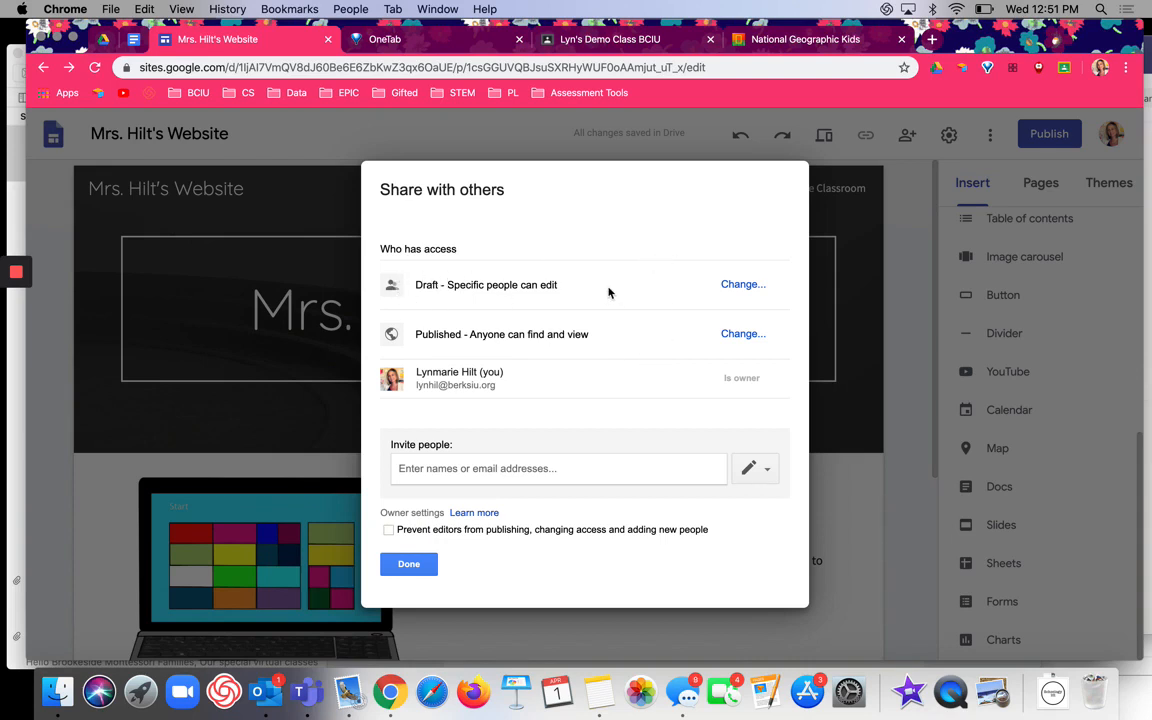
{"action": "left_click", "coordinate": [409, 564]}
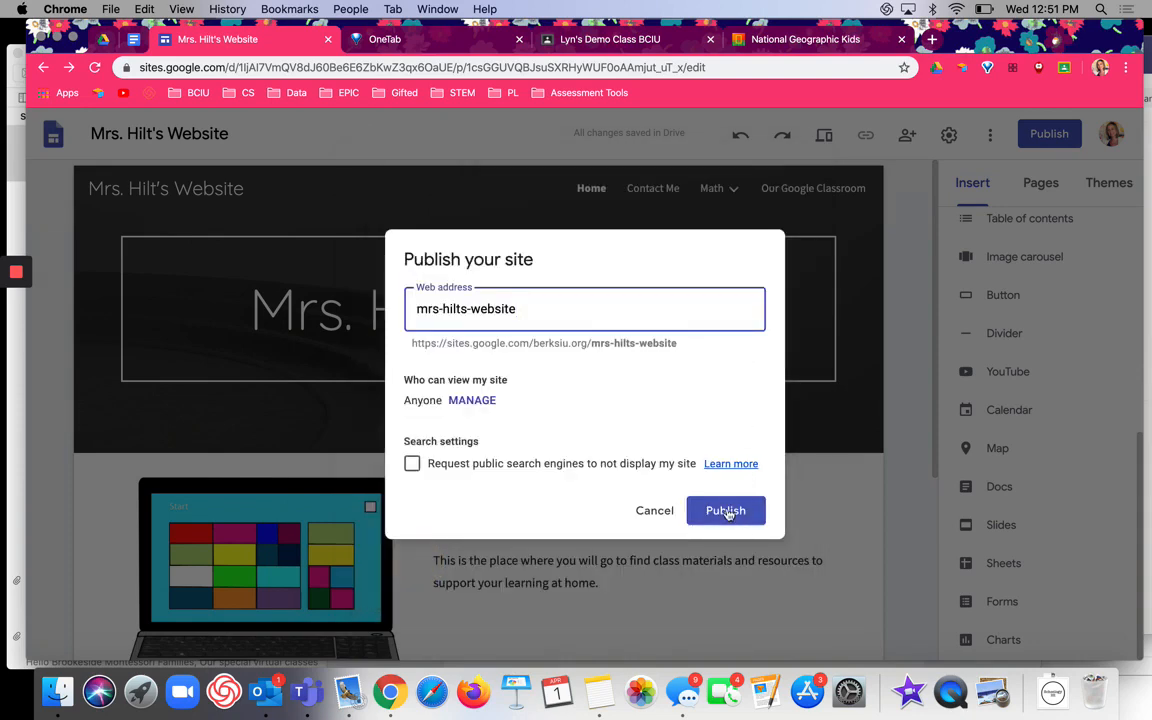
{"action": "left_click", "coordinate": [726, 511]}
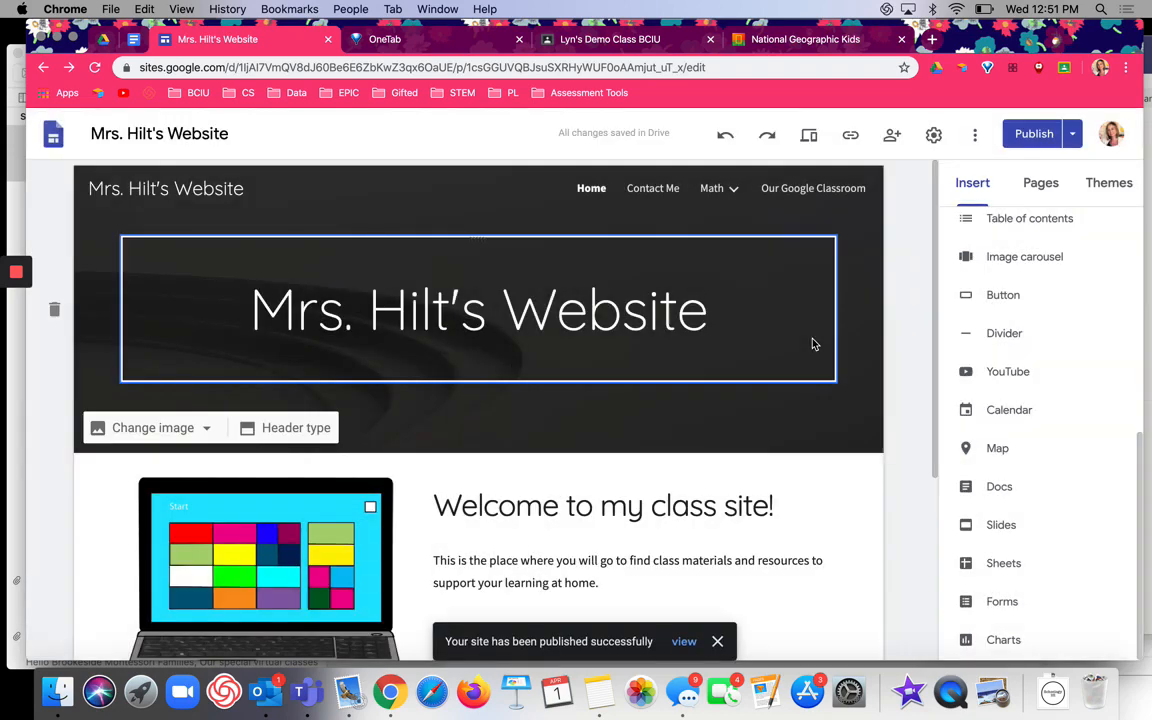
- Draft an invitation for a colleague to edit the site with the message "Hey! Let's build a website together!", and discard it
{"action": "left_click", "coordinate": [893, 147]}
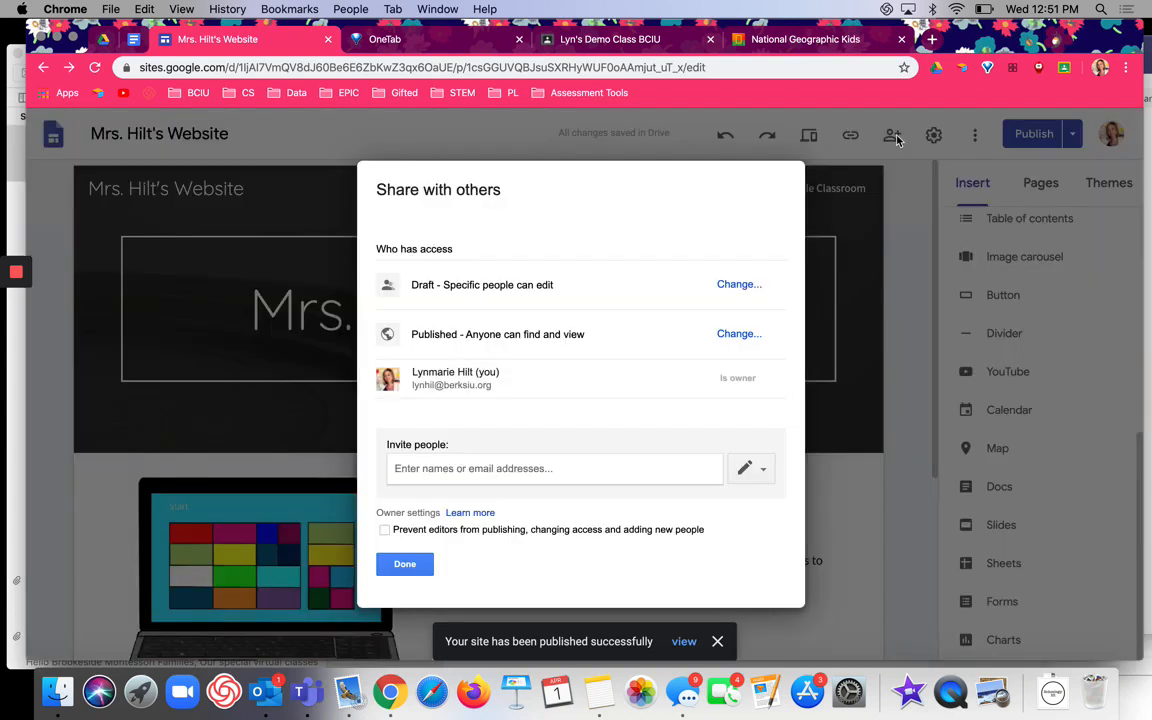
{"action": "left_click", "coordinate": [513, 463]}
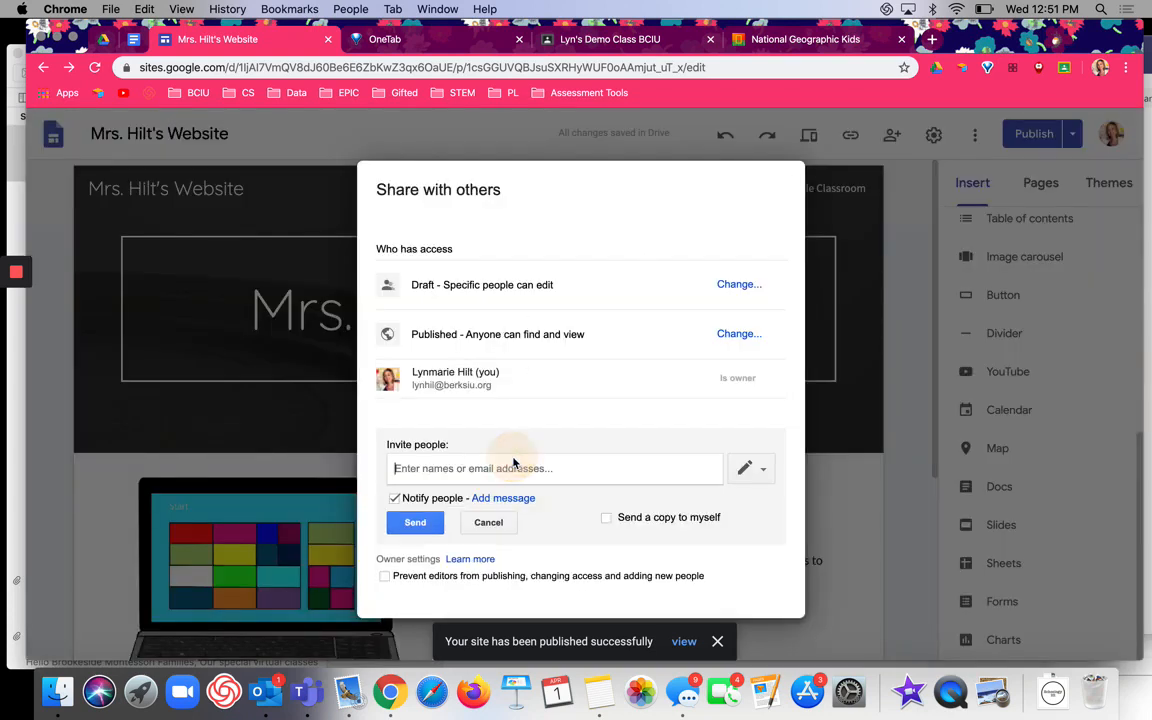
{"action": "type", "text": "dani"}
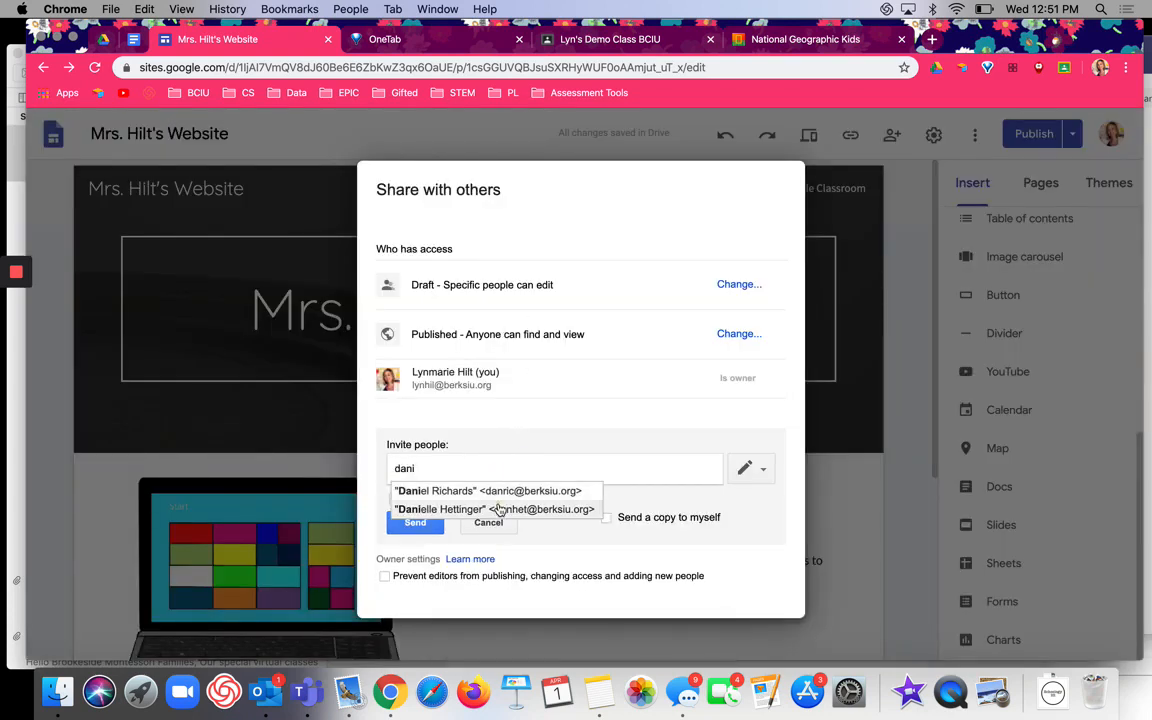
{"action": "left_click", "coordinate": [498, 510]}
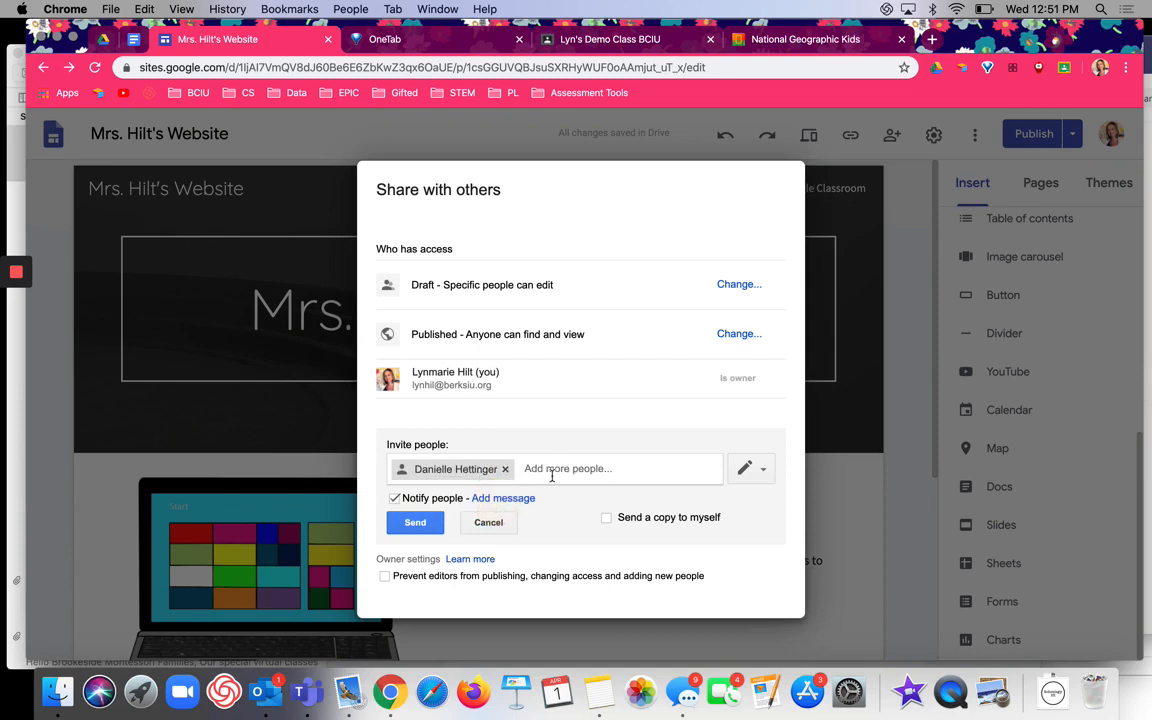
{"action": "left_click", "coordinate": [505, 498]}
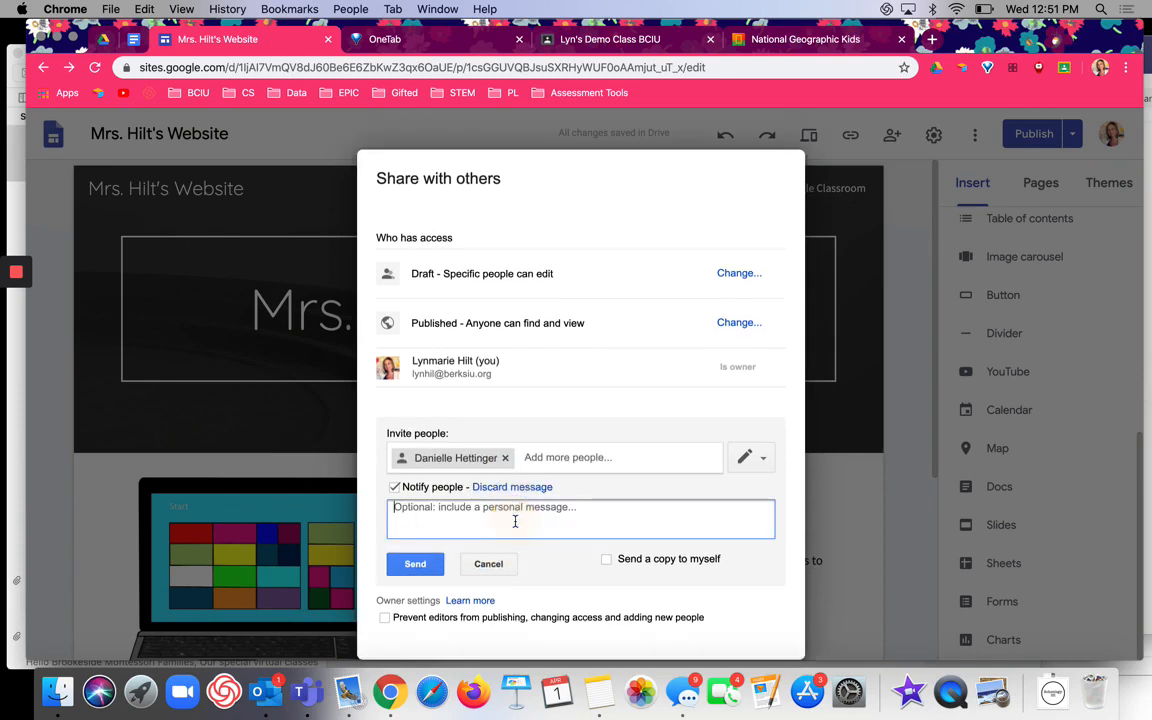
{"action": "type", "text": "Hey! Let"}
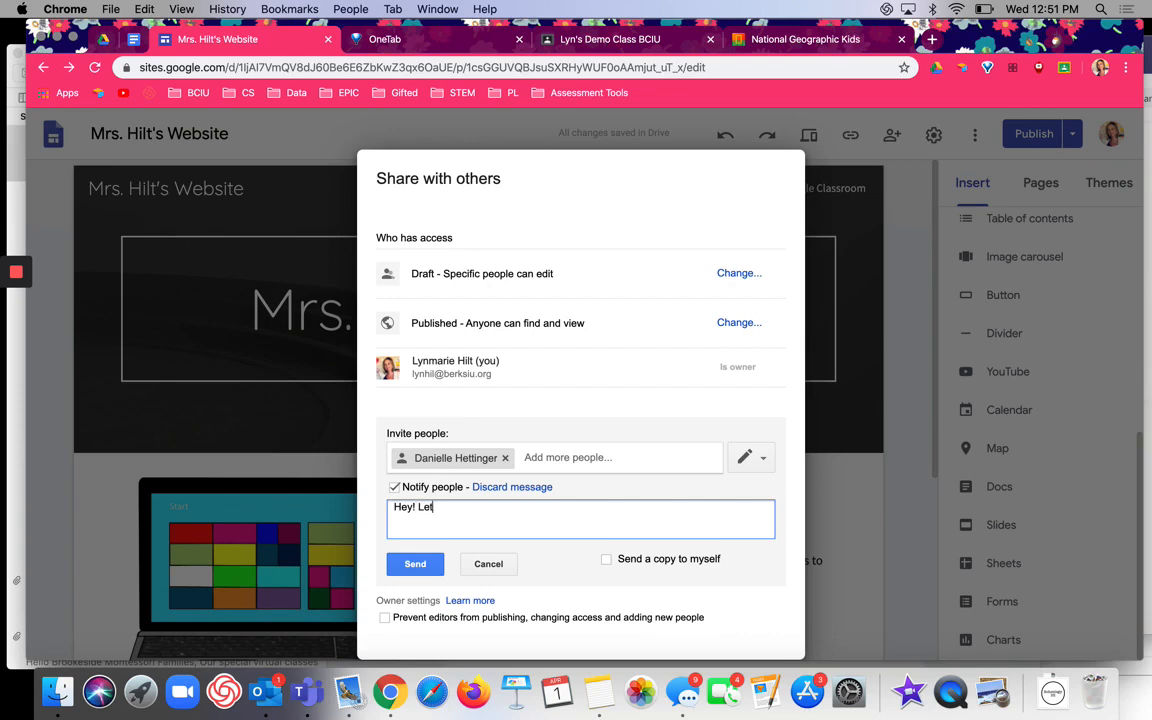
{"action": "type", "text": "'s build a website together!"}
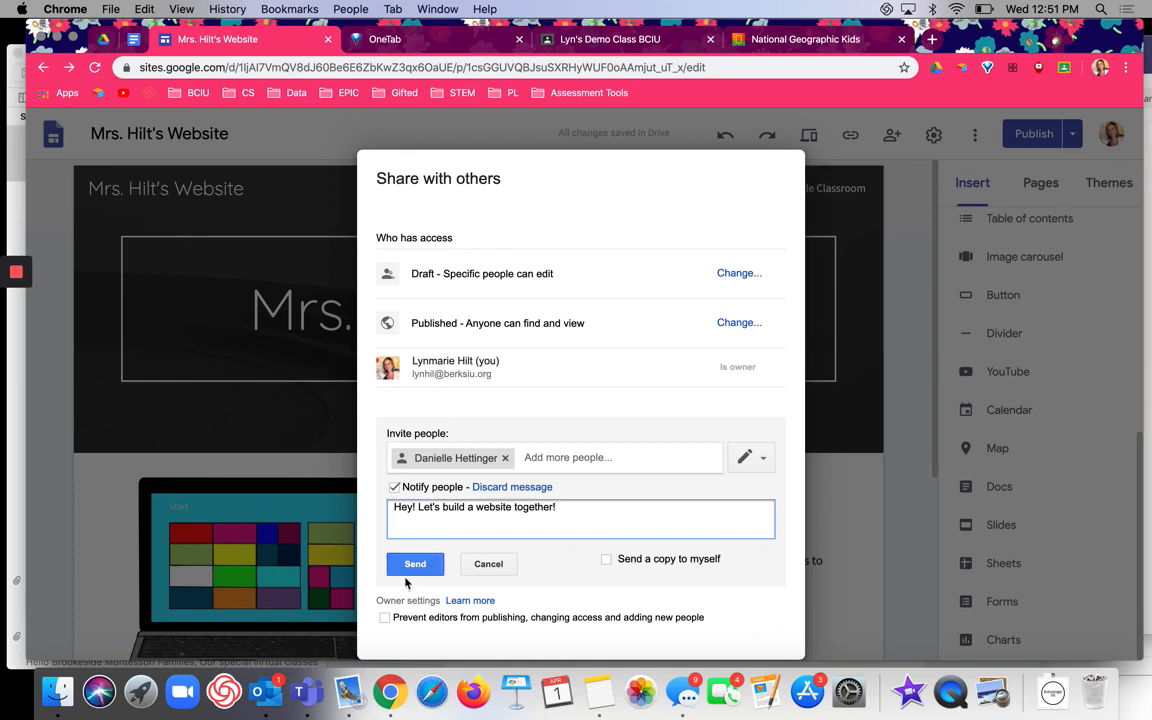
{"action": "left_click", "coordinate": [497, 564]}
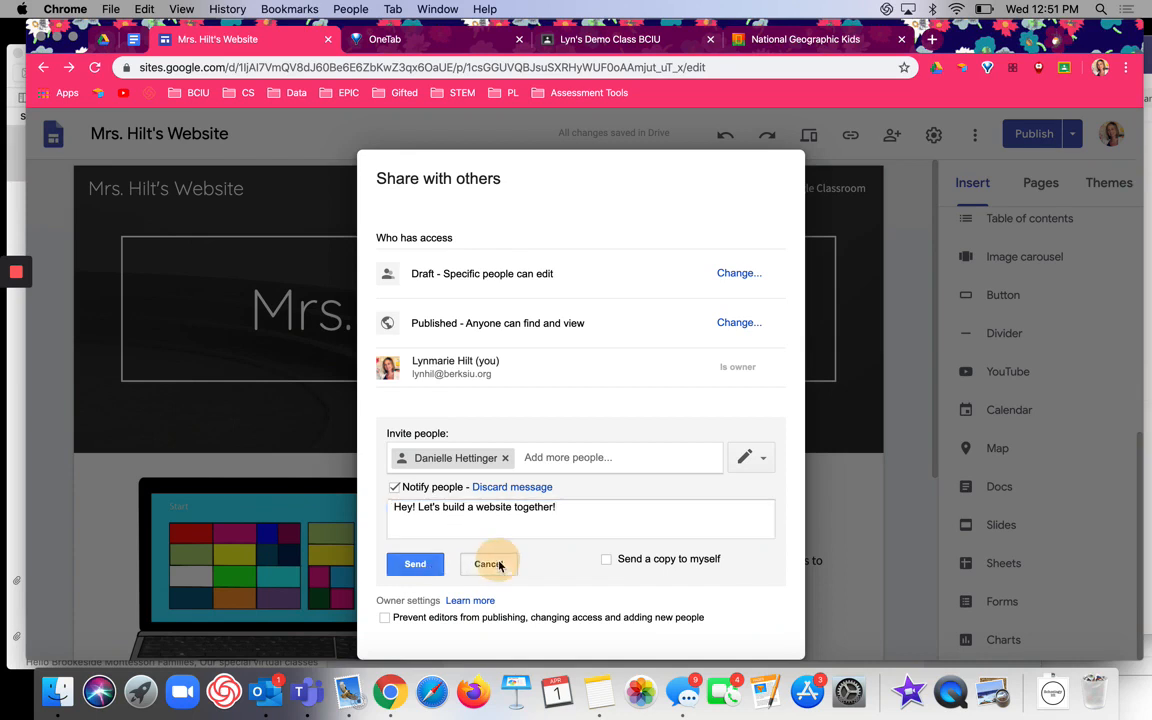
{"action": "left_click", "coordinate": [416, 555]}
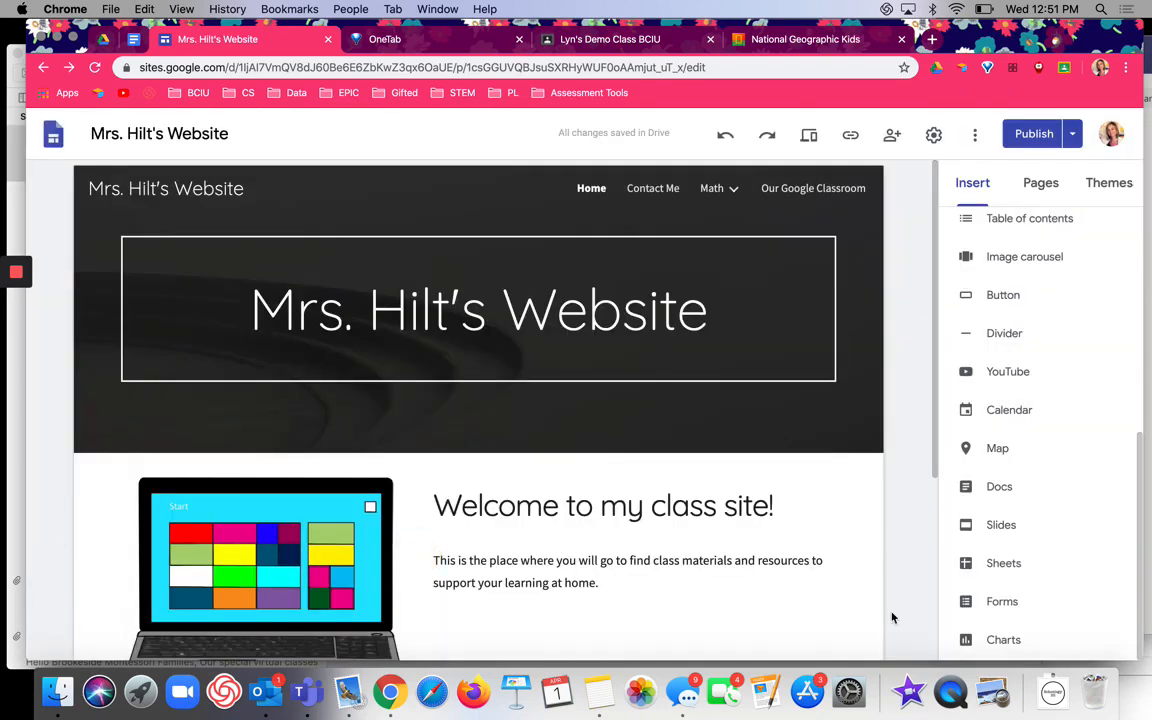
- Add the line "Please reach out with any questions!" as a new paragraph below the welcome text on the Home page
{"action": "scroll", "coordinate": [832, 400], "scroll_direction": "down", "scroll_amount": 5}
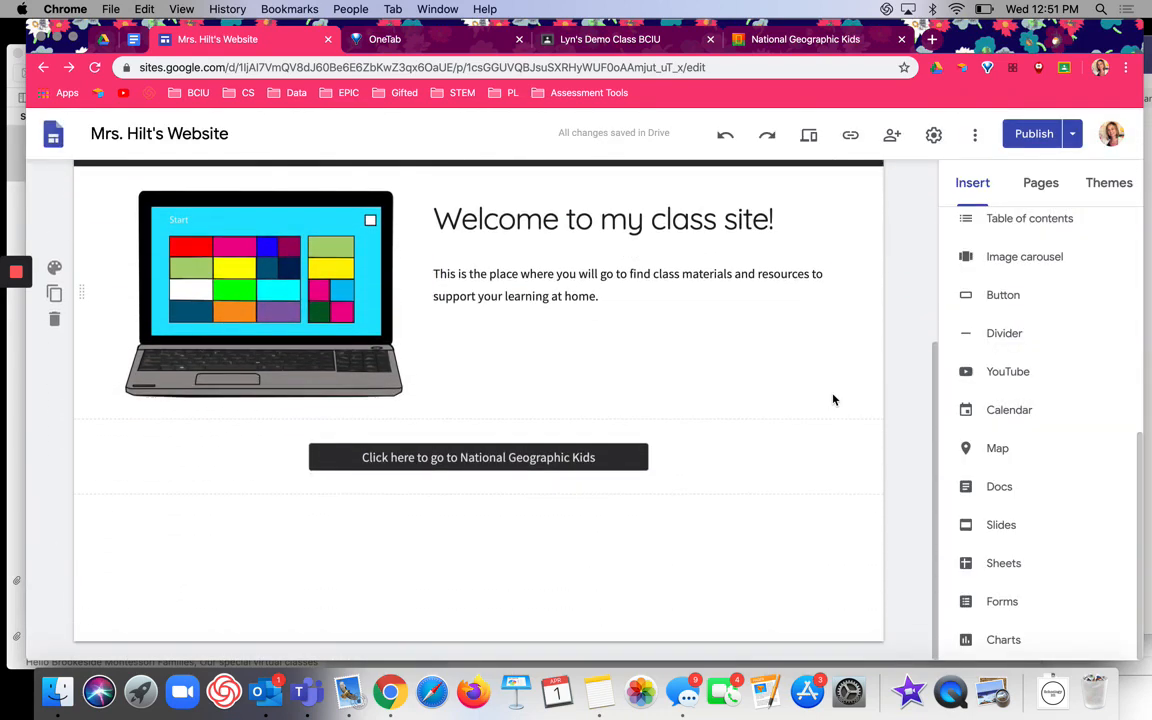
{"action": "scroll", "coordinate": [1016, 265], "scroll_direction": "up", "scroll_amount": 6}
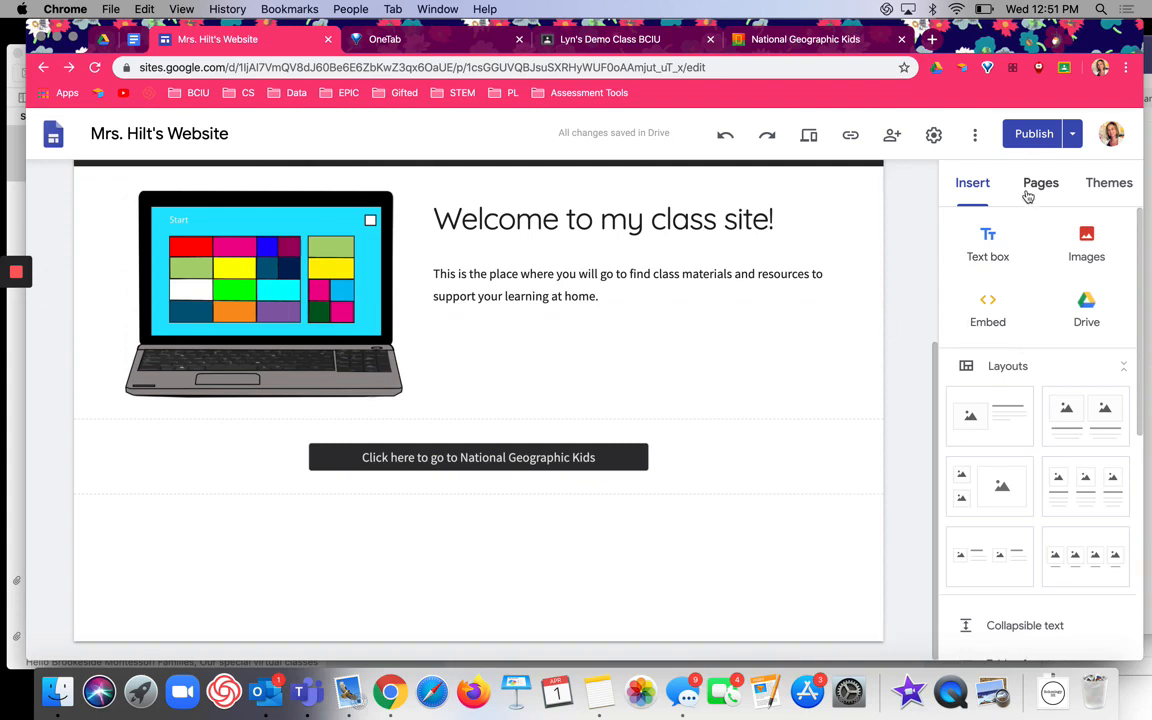
{"action": "left_click", "coordinate": [616, 292]}
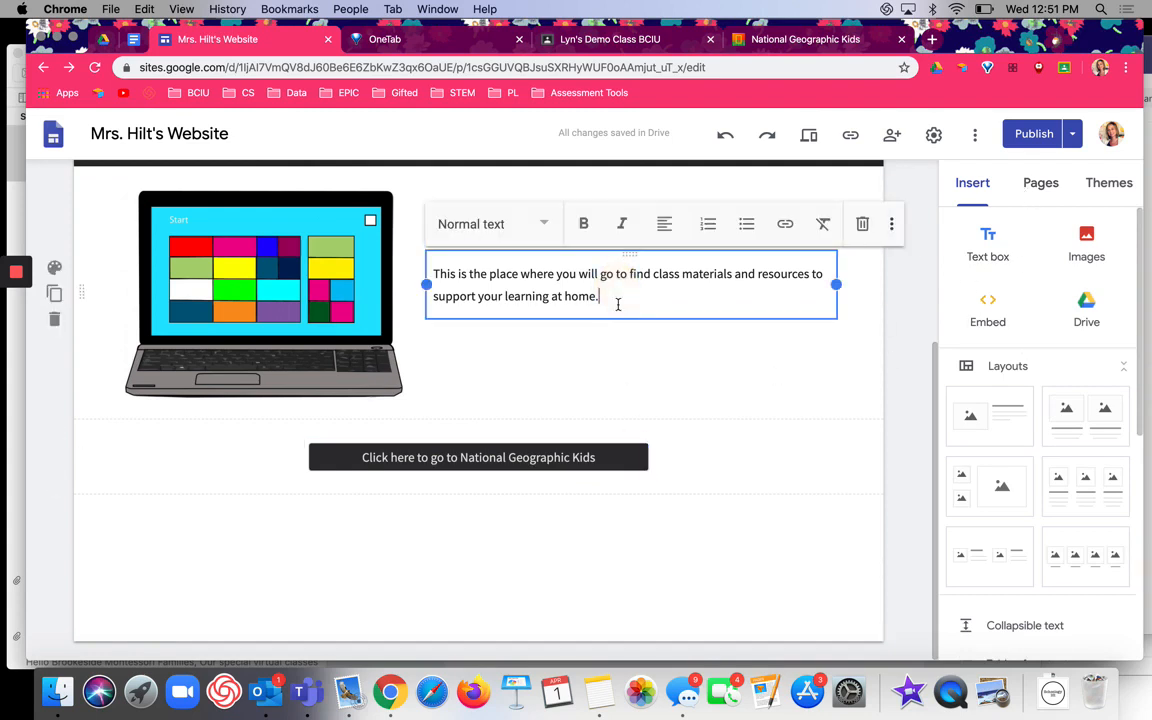
{"action": "key", "text": "Return"}
{"action": "type", "text": "Please reach ou"}
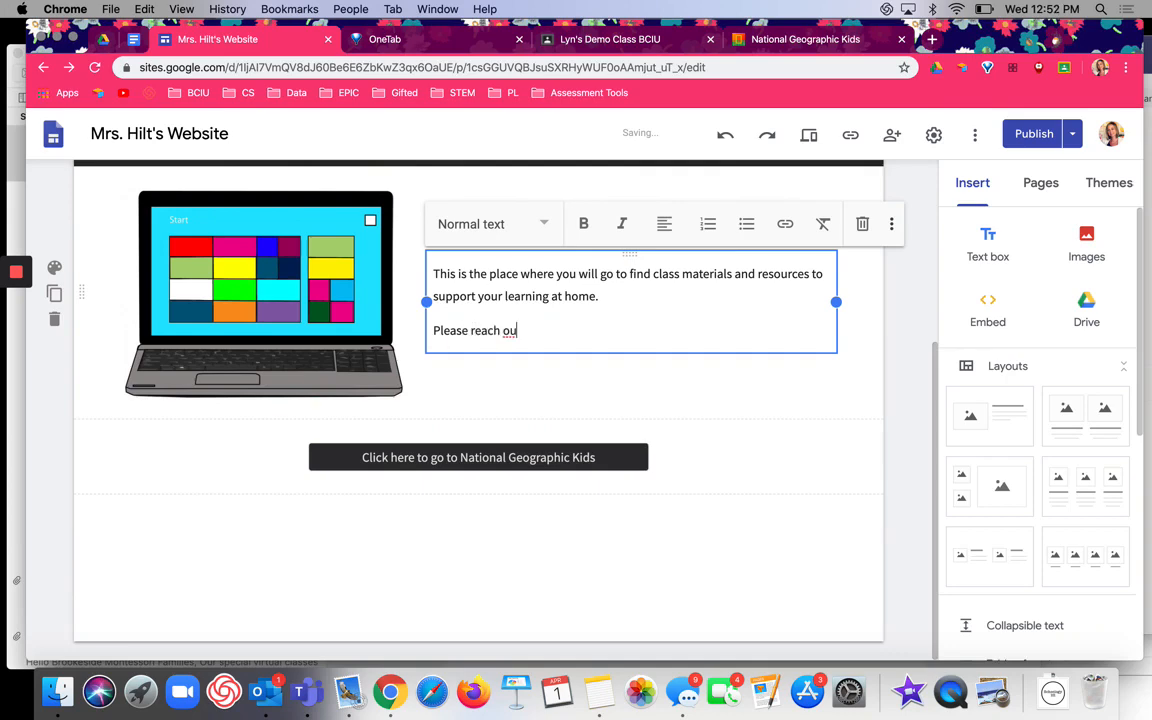
{"action": "type", "text": "t with any questions!"}
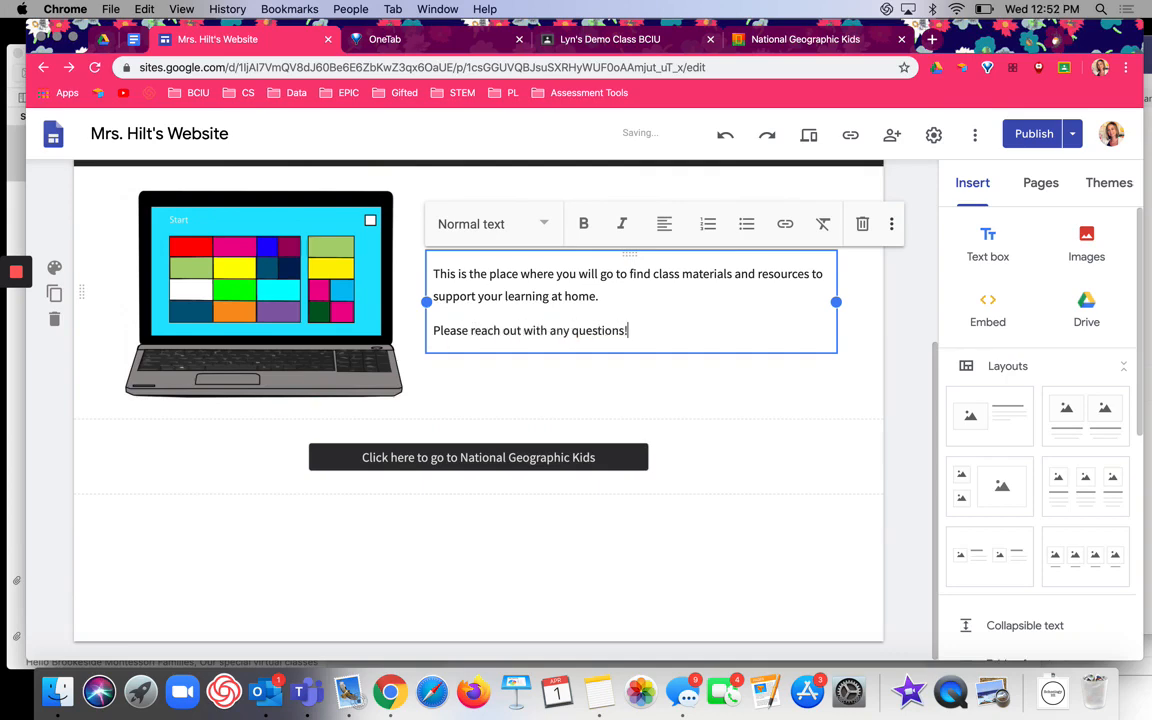
- Open the review of unpublished changes and compare the draft Home page with the currently published version
{"action": "left_click", "coordinate": [1039, 134]}
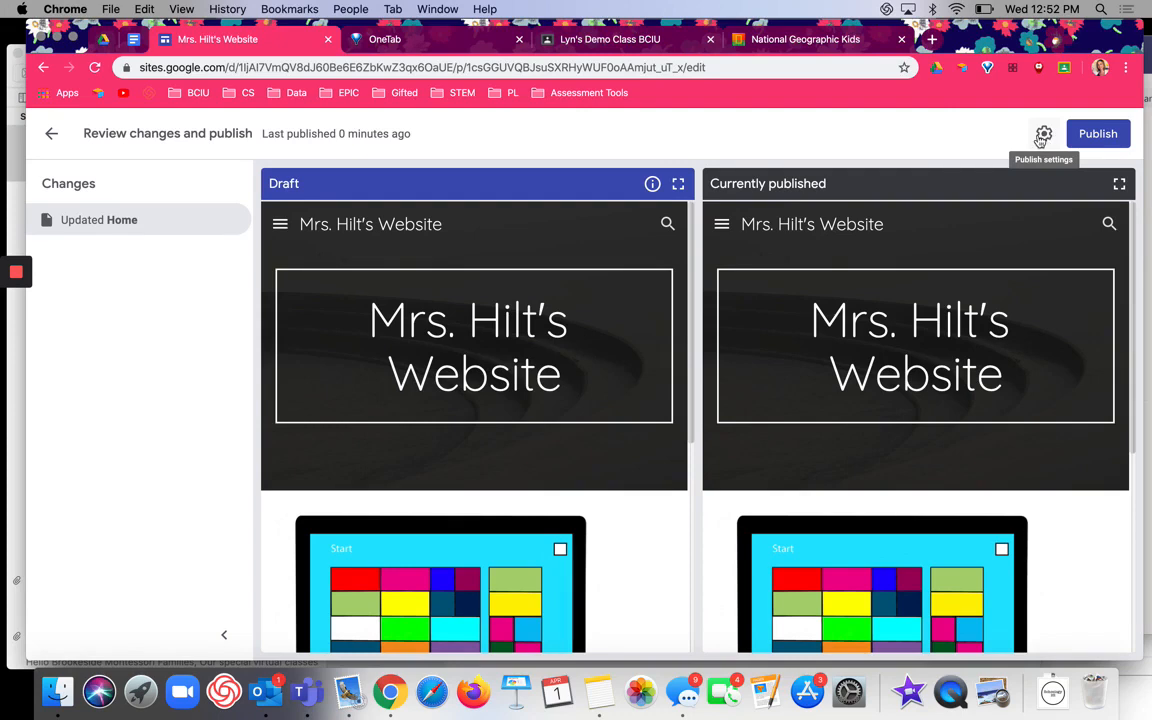
{"action": "scroll", "coordinate": [539, 295], "scroll_direction": "down", "scroll_amount": 10}
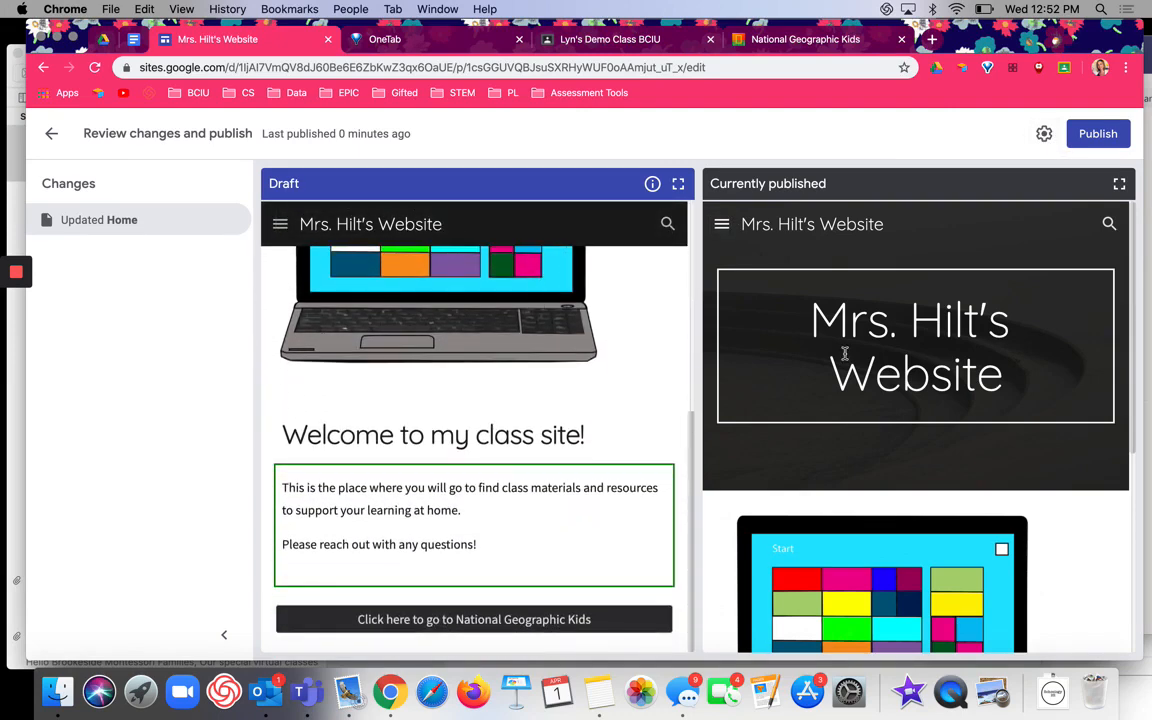
{"action": "scroll", "coordinate": [845, 352], "scroll_direction": "down", "scroll_amount": 10}
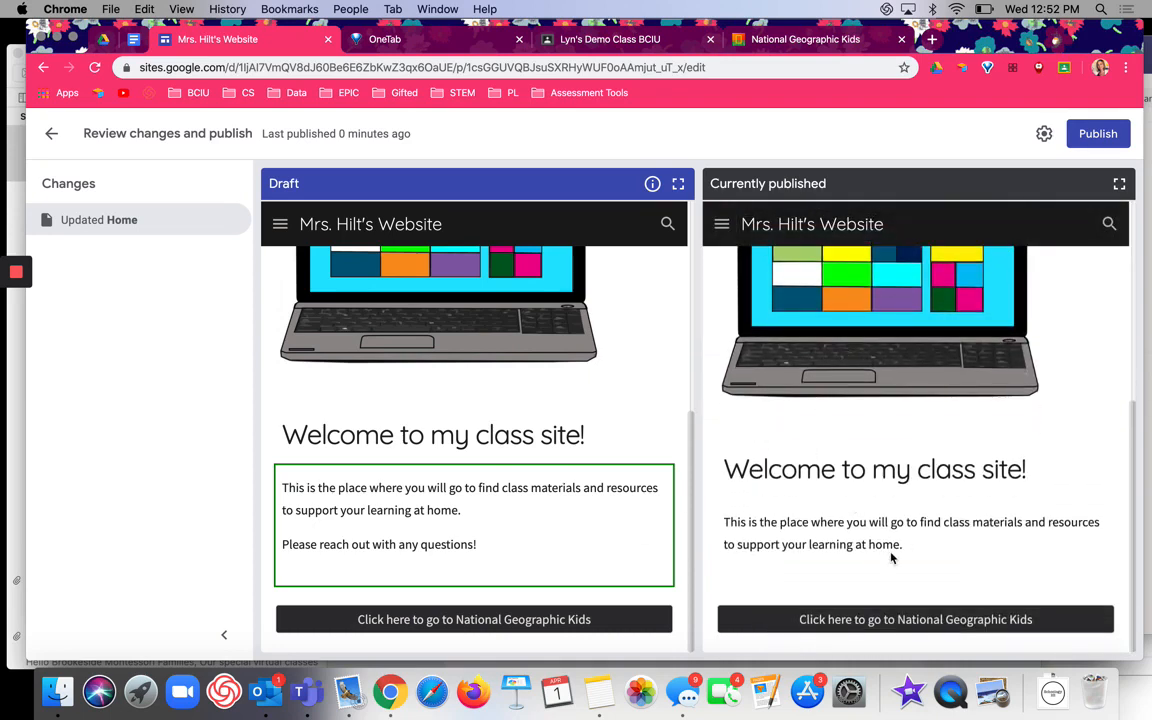
- Turn off the requirement that editors must review changes before publishing, and save the publish settings
{"action": "left_click", "coordinate": [1045, 137]}
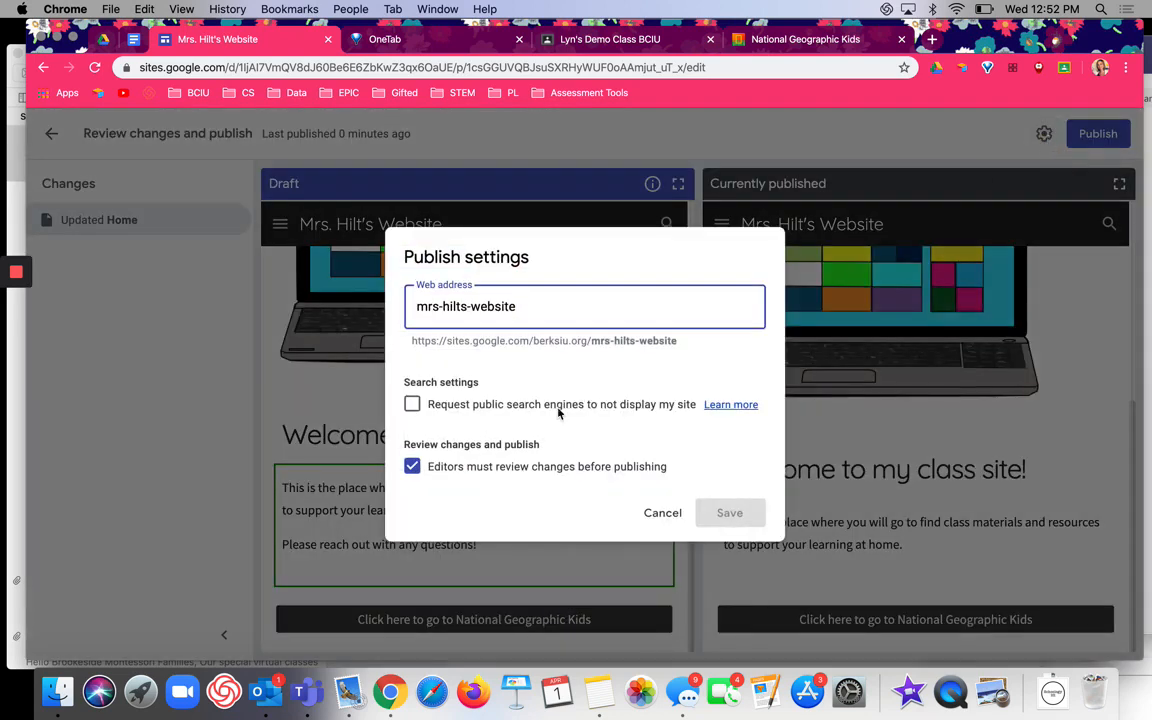
{"action": "left_click", "coordinate": [412, 467]}
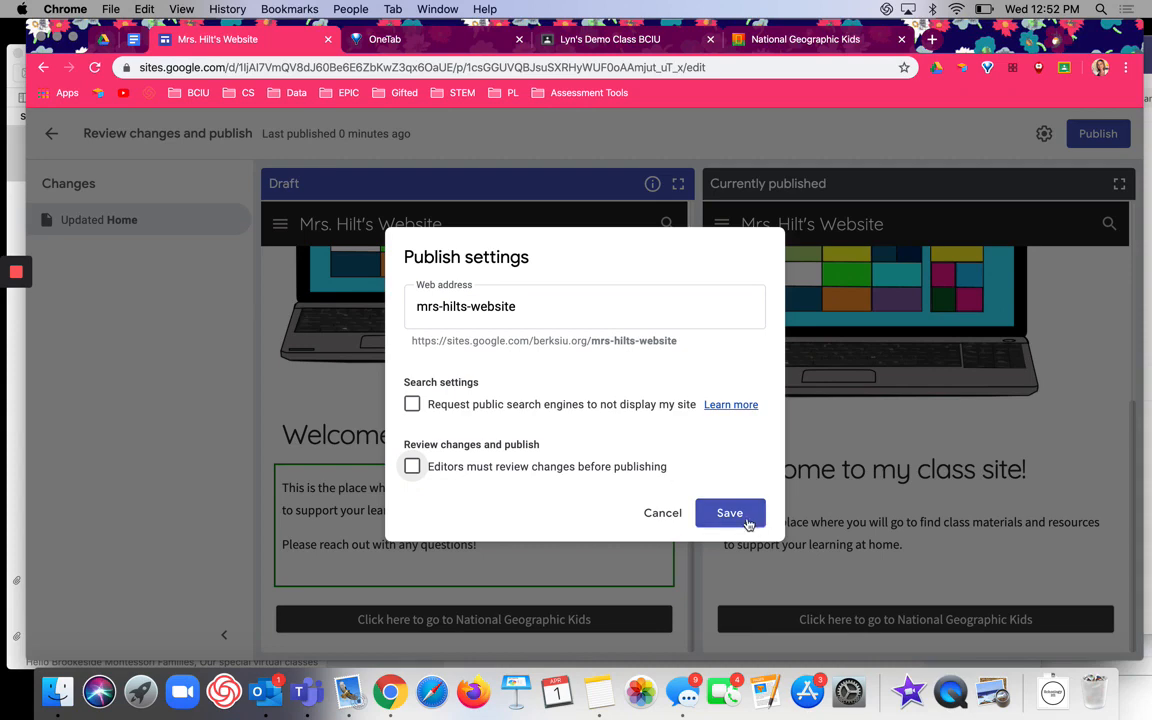
{"action": "left_click", "coordinate": [740, 514]}
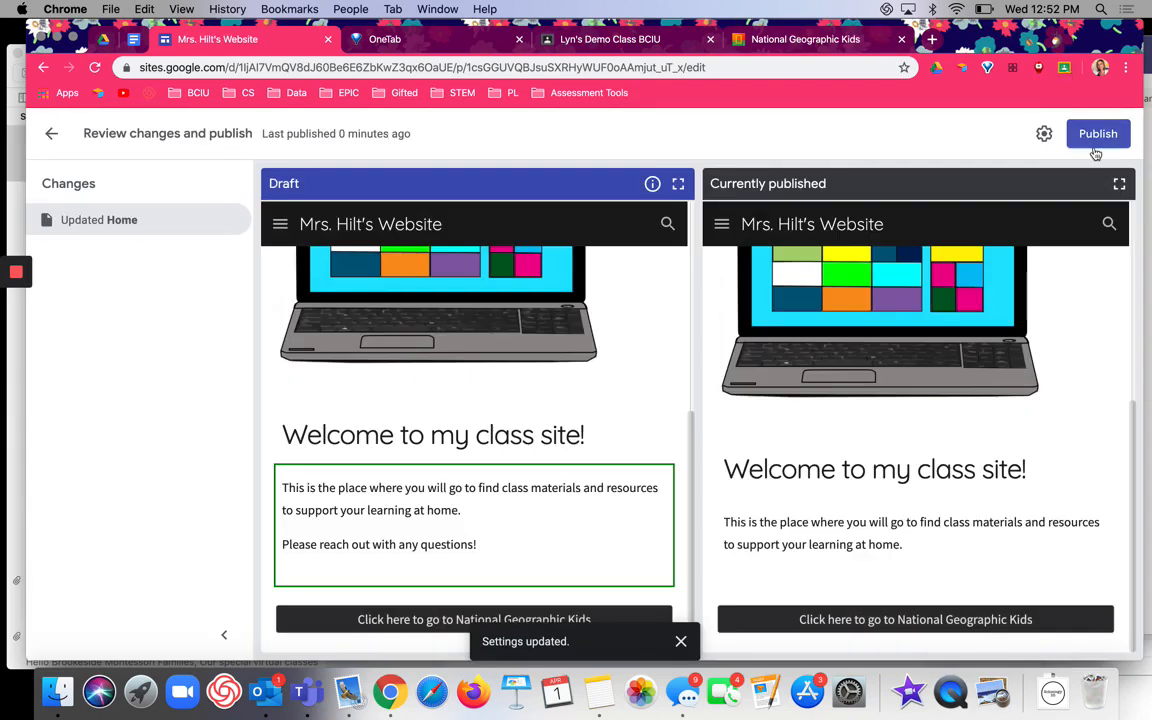
- Publish the updated Home page and copy the published site link
{"action": "left_click", "coordinate": [1095, 135]}
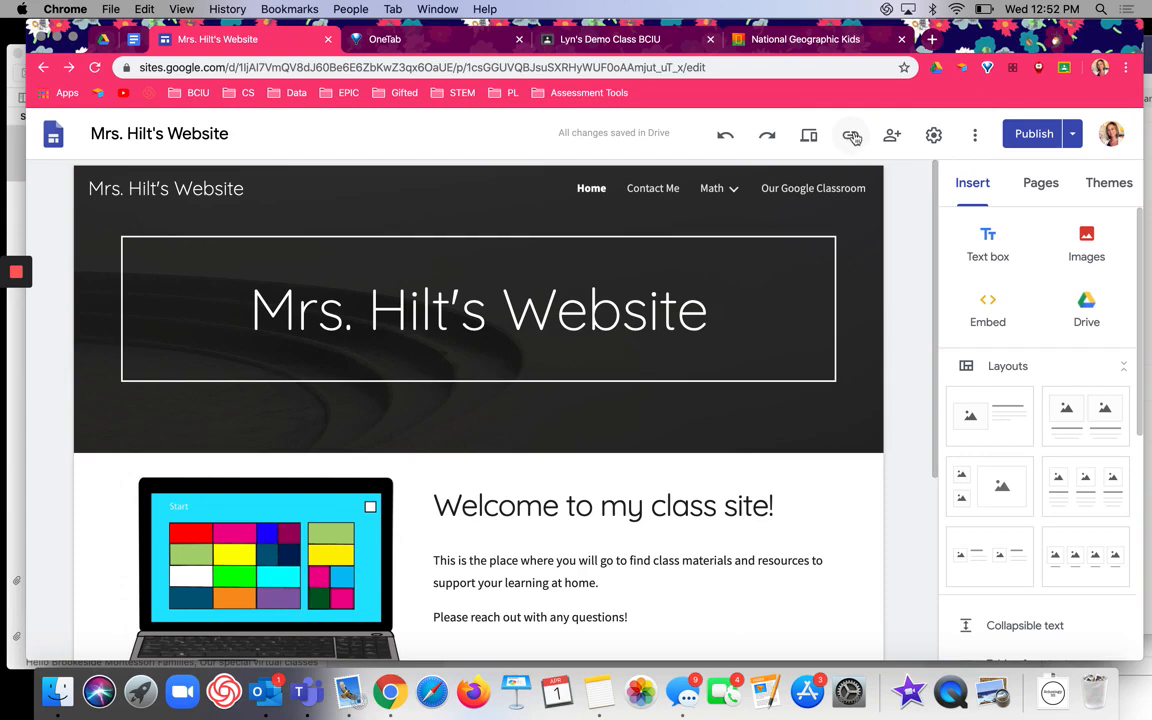
{"action": "left_click", "coordinate": [851, 136]}
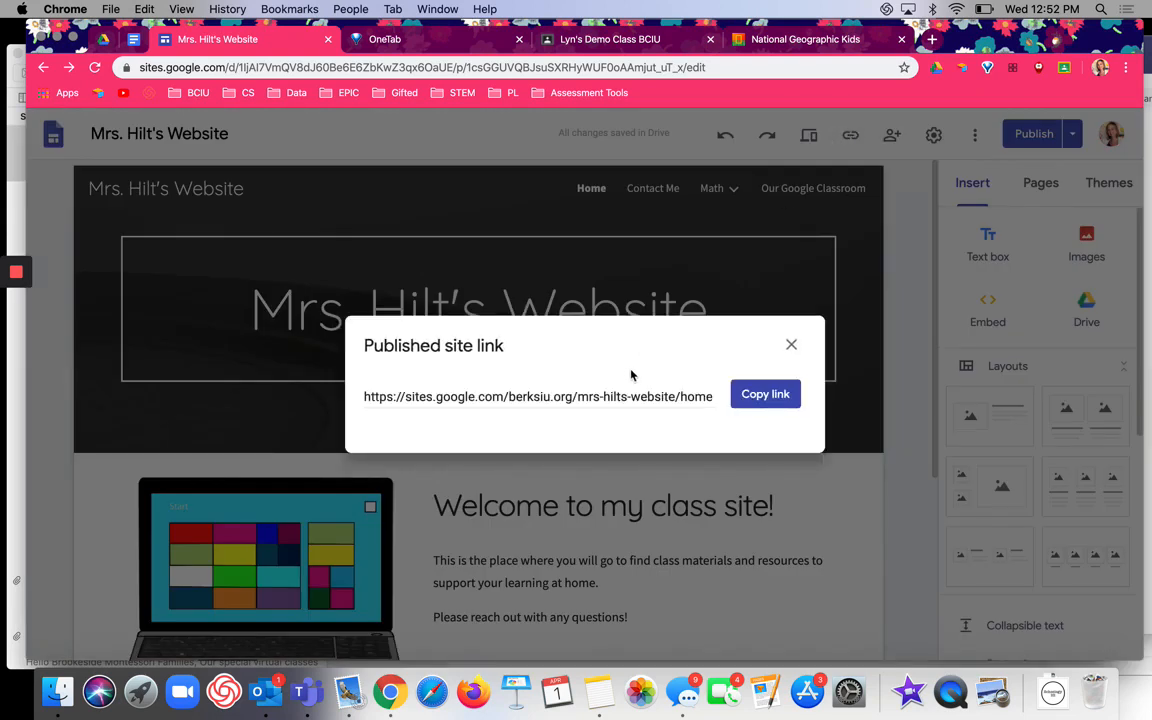
{"action": "left_click", "coordinate": [765, 396]}
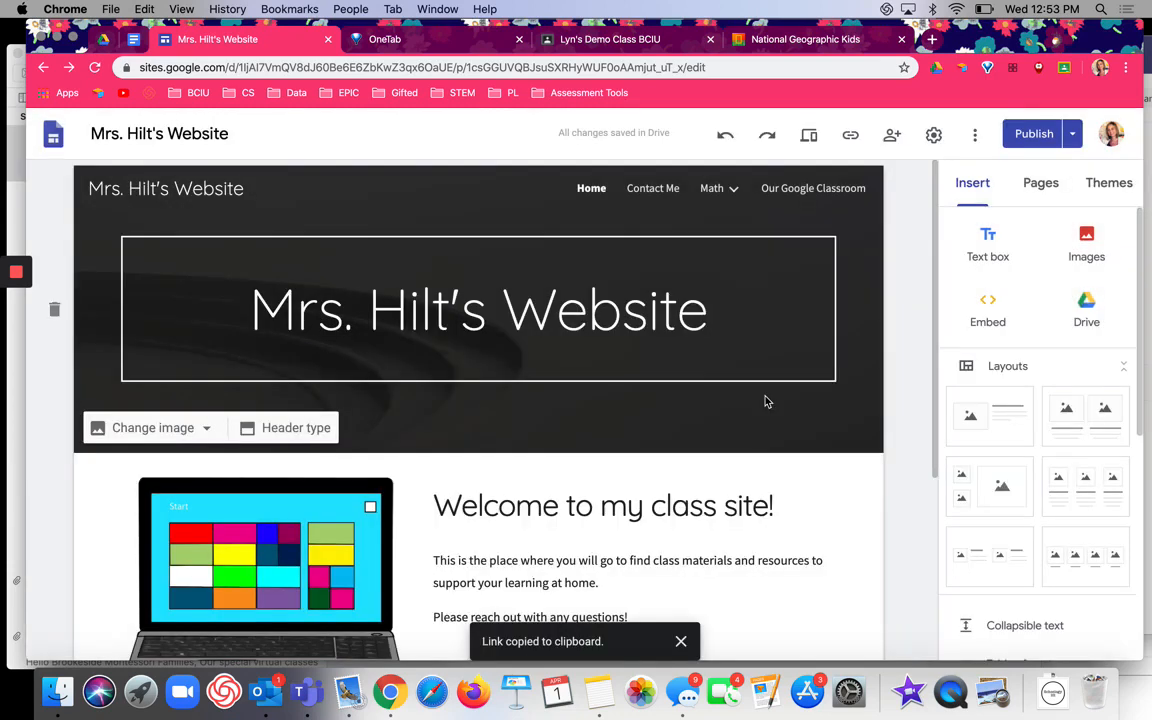
- Open the copied site link in a new incognito window, check the published Home page, and close that window
{"action": "left_click", "coordinate": [111, 9]}
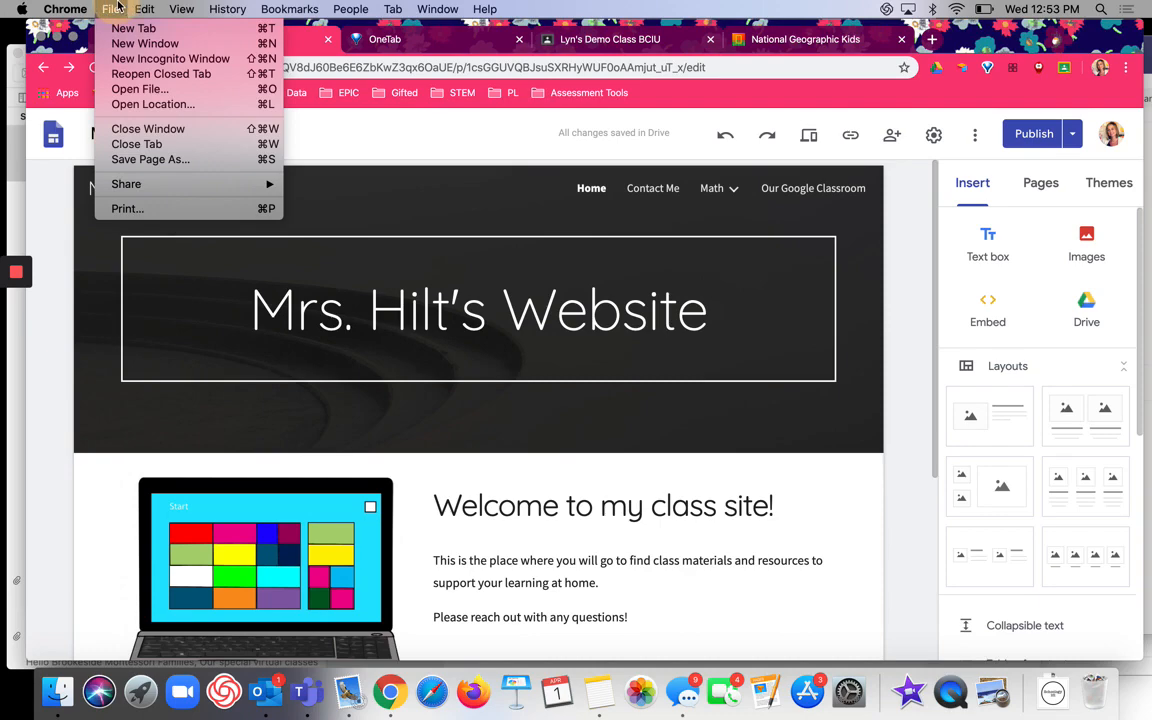
{"action": "left_click", "coordinate": [137, 60]}
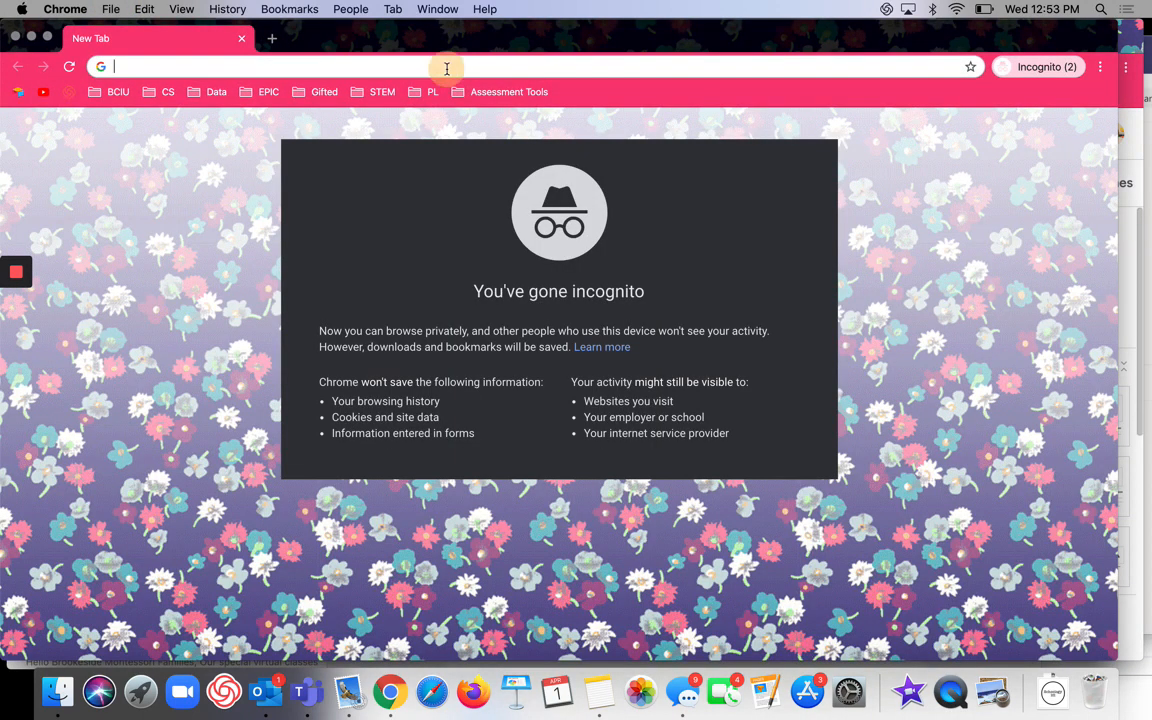
{"action": "key", "text": "super+v"}
{"action": "key", "text": "Return"}
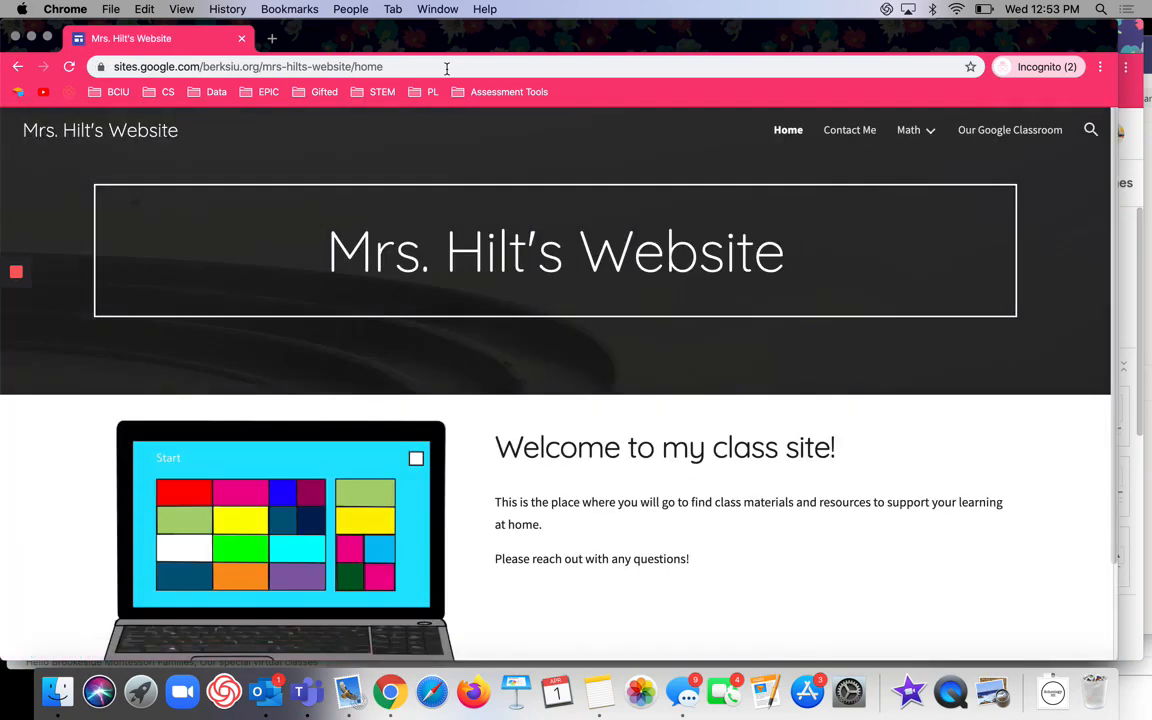
{"action": "scroll", "coordinate": [545, 293], "scroll_direction": "down", "scroll_amount": 2}
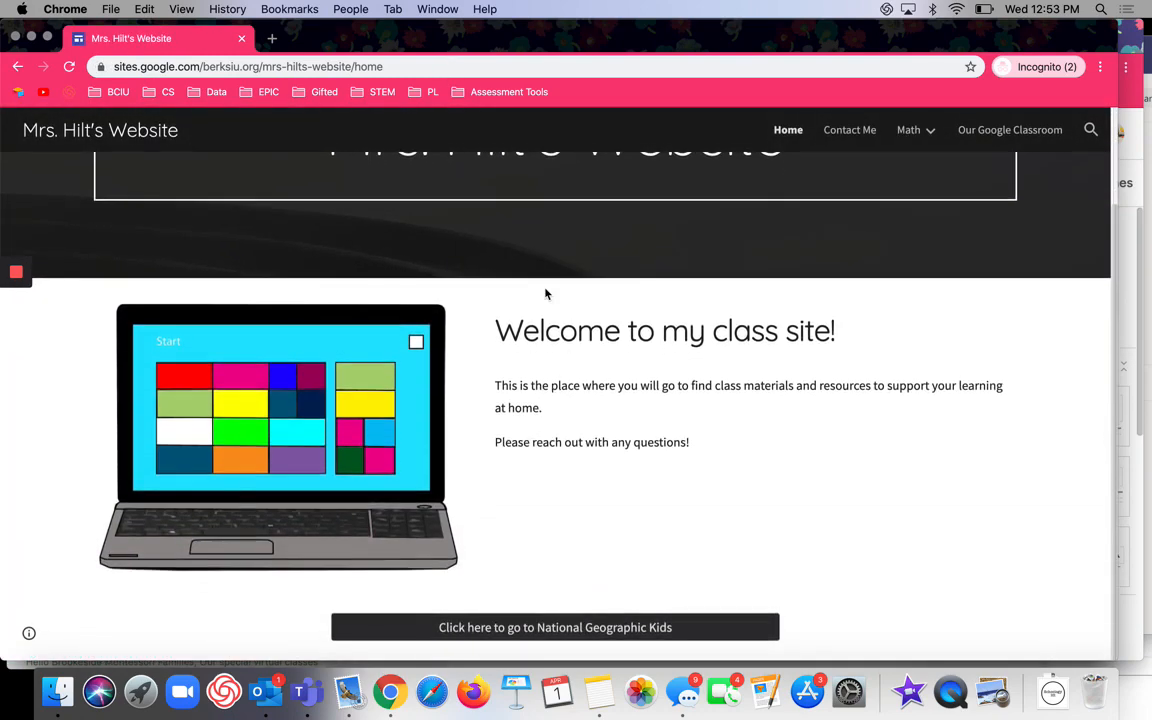
{"action": "scroll", "coordinate": [545, 293], "scroll_direction": "up", "scroll_amount": 3}
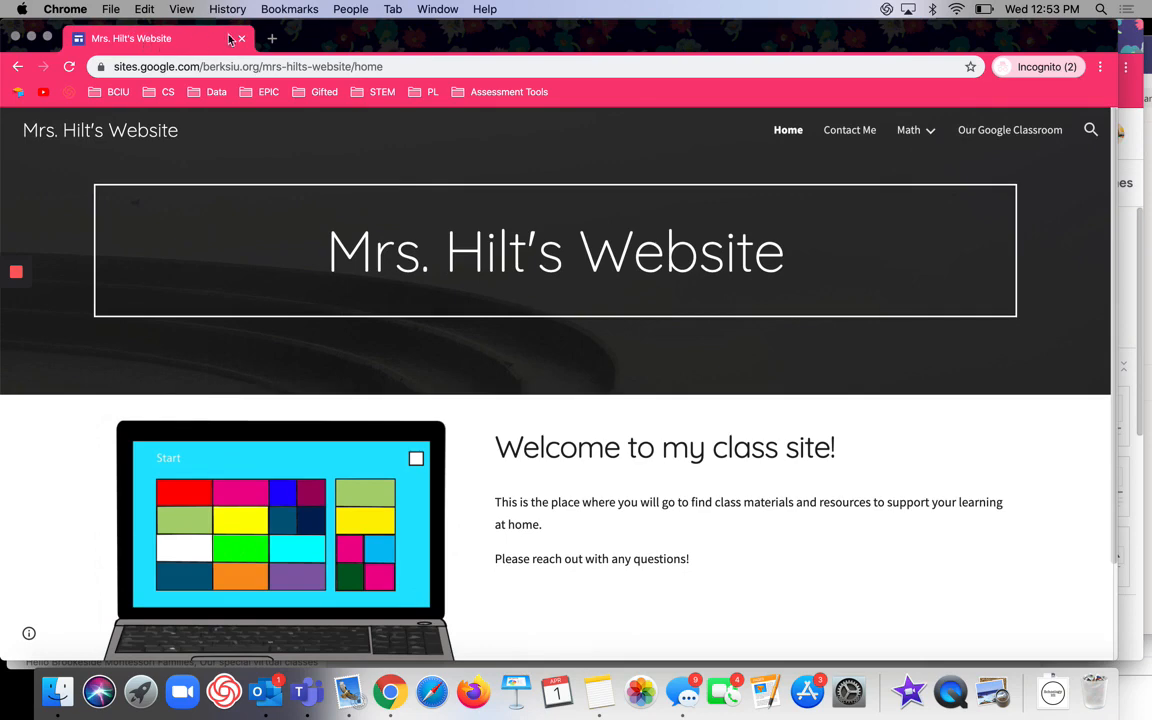
{"action": "left_click", "coordinate": [241, 38]}
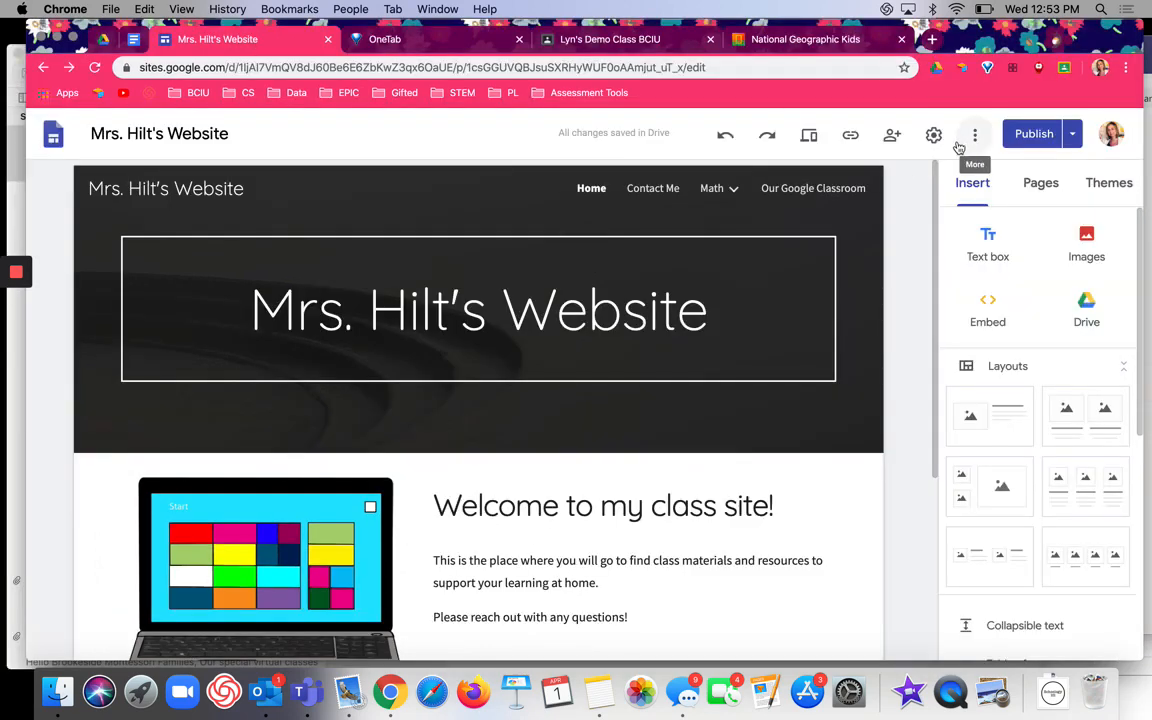
{"action": "left_click", "coordinate": [1071, 133]}
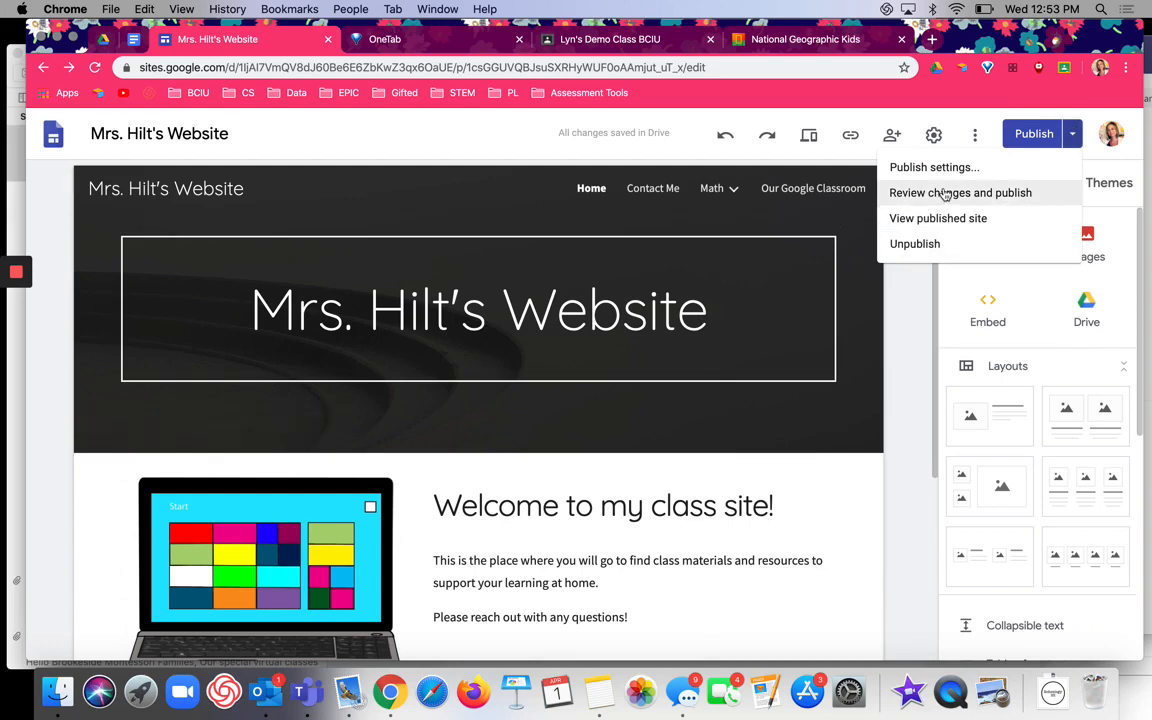
{"action": "left_click", "coordinate": [892, 327]}
{"action": "left_click", "coordinate": [1072, 186]}
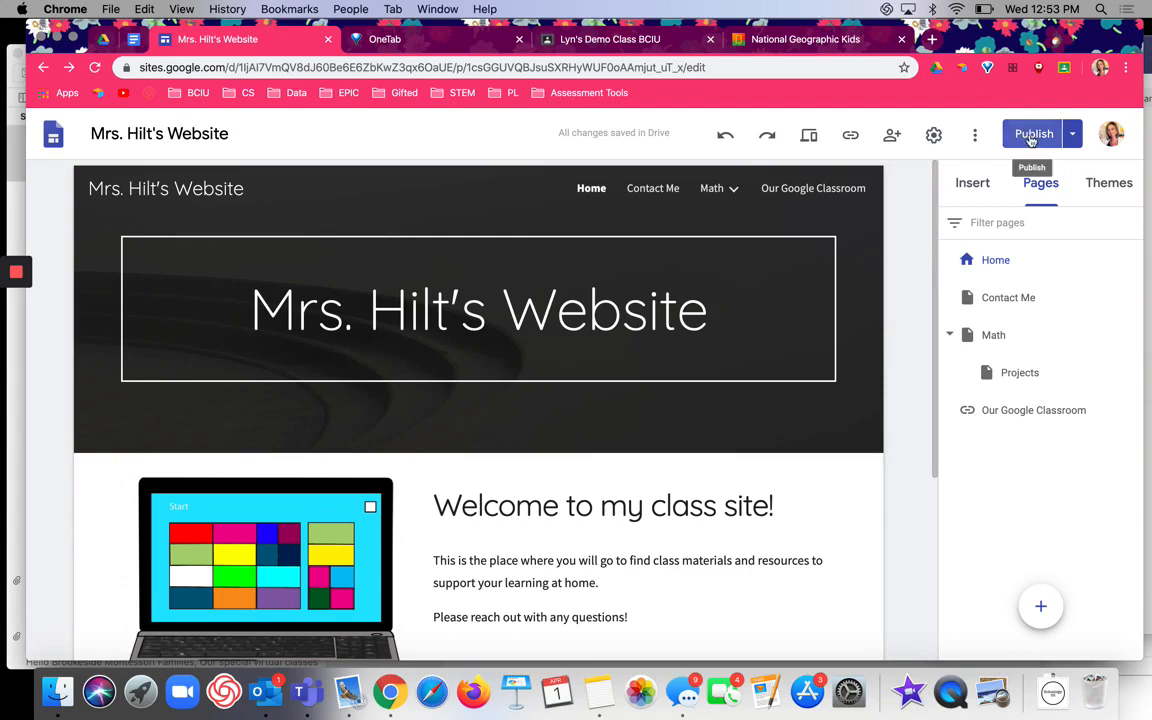
{"action": "left_click", "coordinate": [899, 246]}
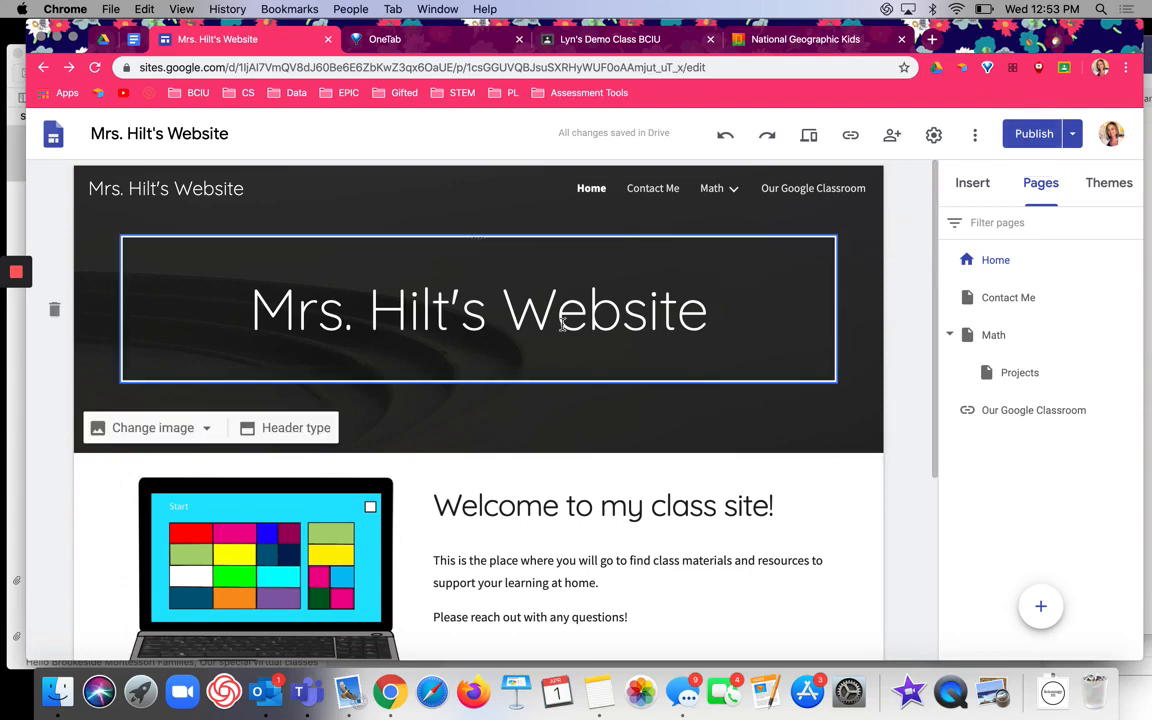
{"action": "scroll", "coordinate": [553, 352], "scroll_direction": "down", "scroll_amount": 5}
{"action": "scroll", "coordinate": [553, 350], "scroll_direction": "up", "scroll_amount": 5}
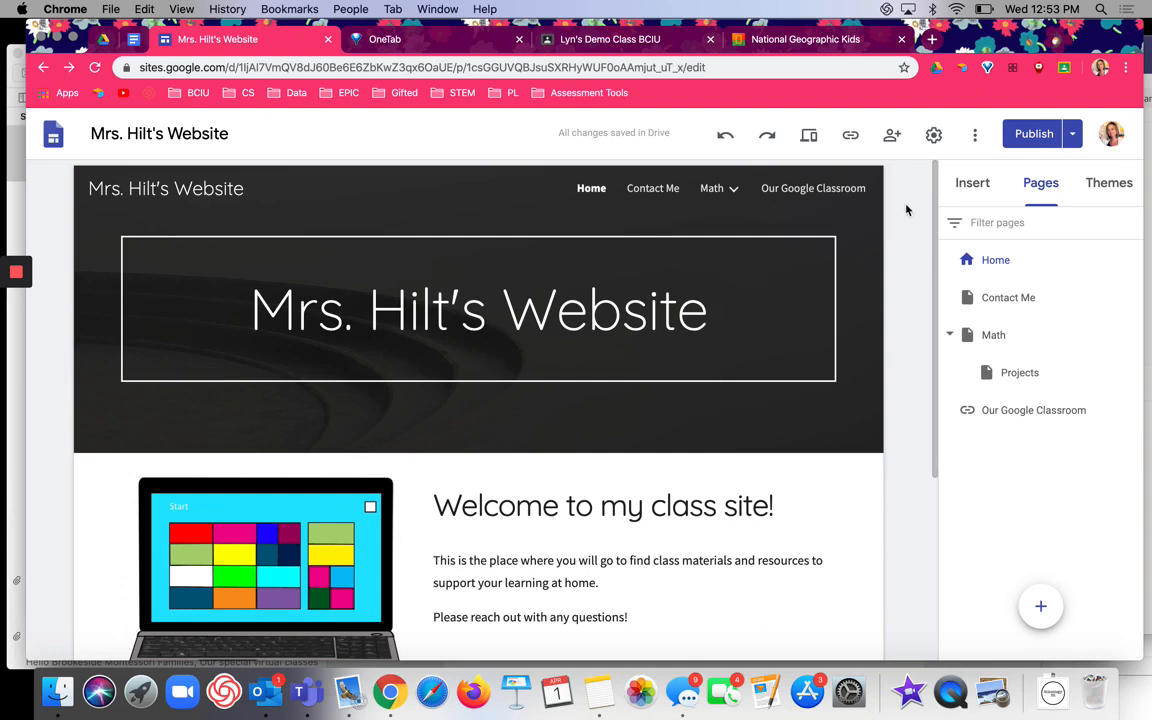
{"action": "scroll", "coordinate": [907, 220], "scroll_direction": "down", "scroll_amount": 5}
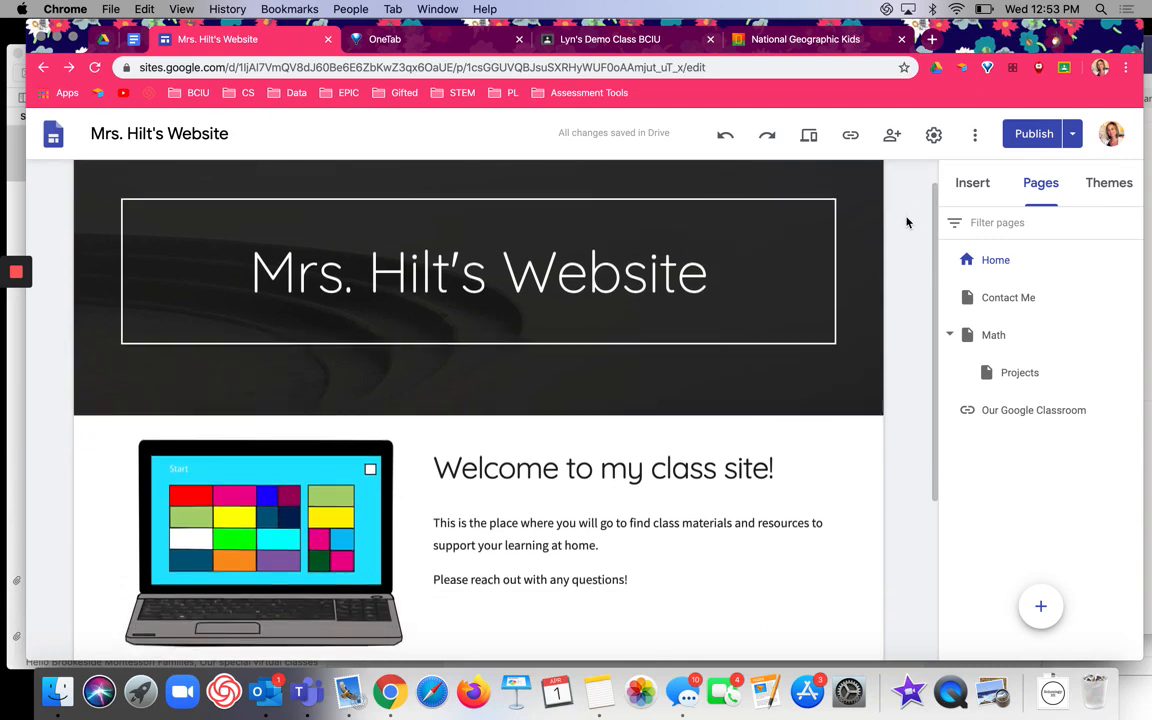
{"action": "scroll", "coordinate": [907, 222], "scroll_direction": "up", "scroll_amount": 5}
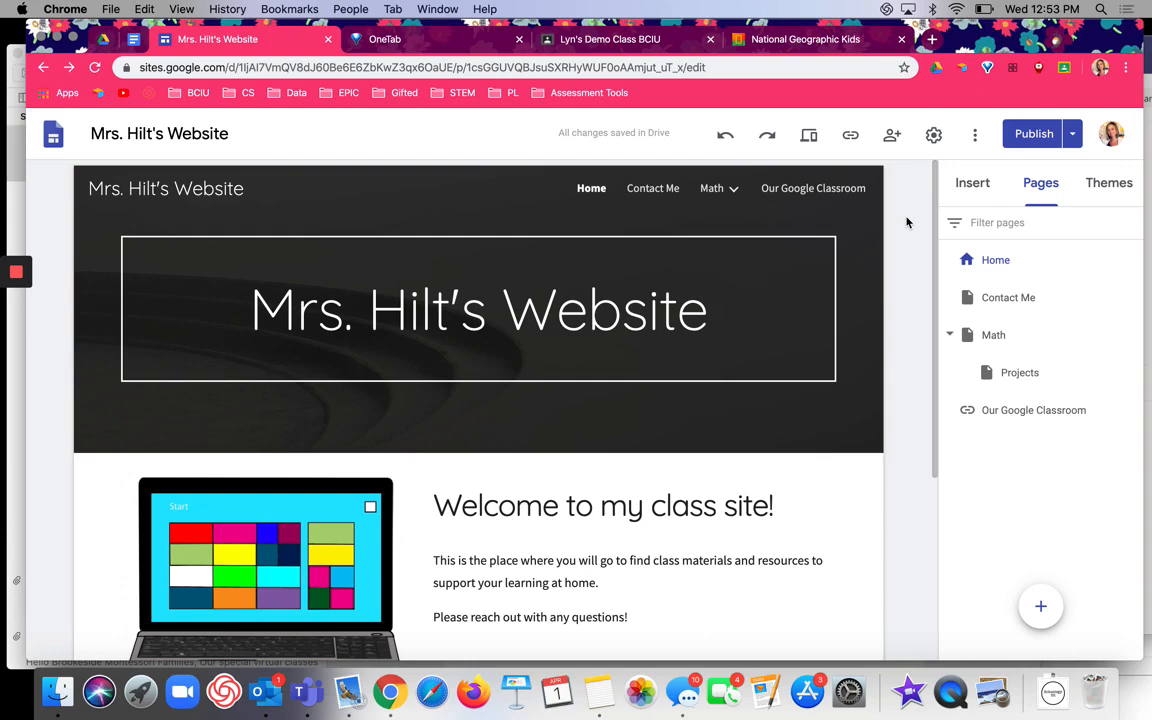
- Add a text box below the National Geographic Kids button on the Home page containing "bit.ly/ccvirtualfeedback"
{"action": "scroll", "coordinate": [907, 222], "scroll_direction": "down", "scroll_amount": 5}
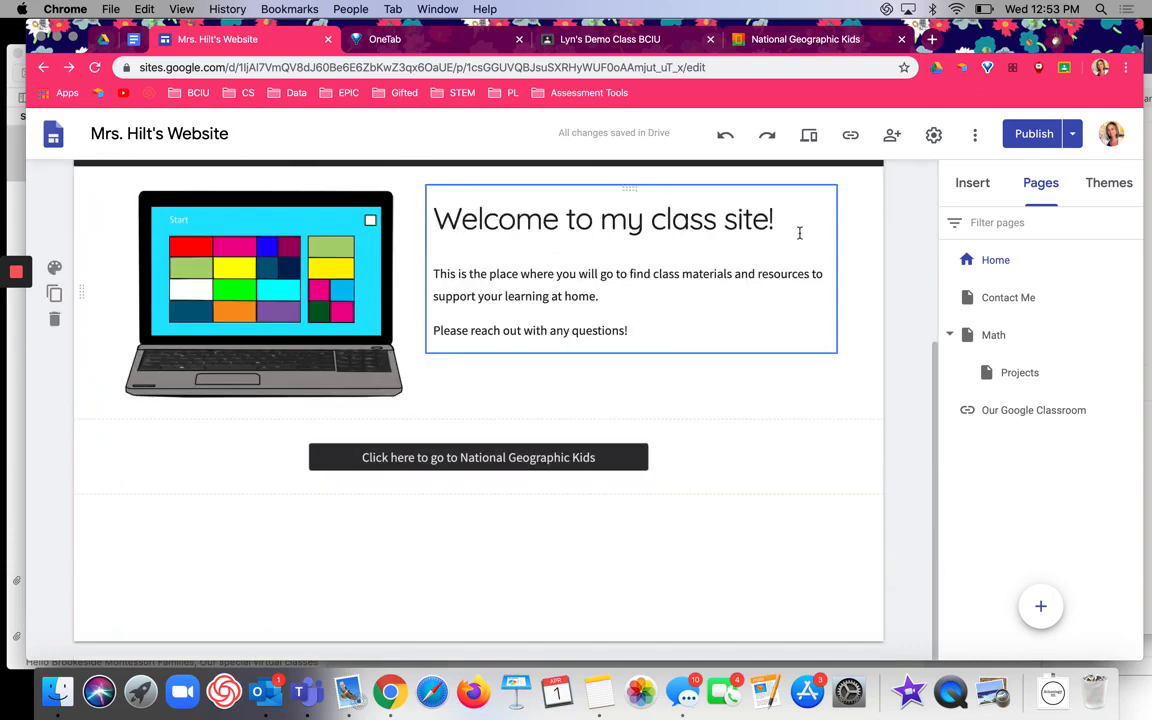
{"action": "left_click", "coordinate": [972, 192]}
{"action": "left_click", "coordinate": [1001, 243]}
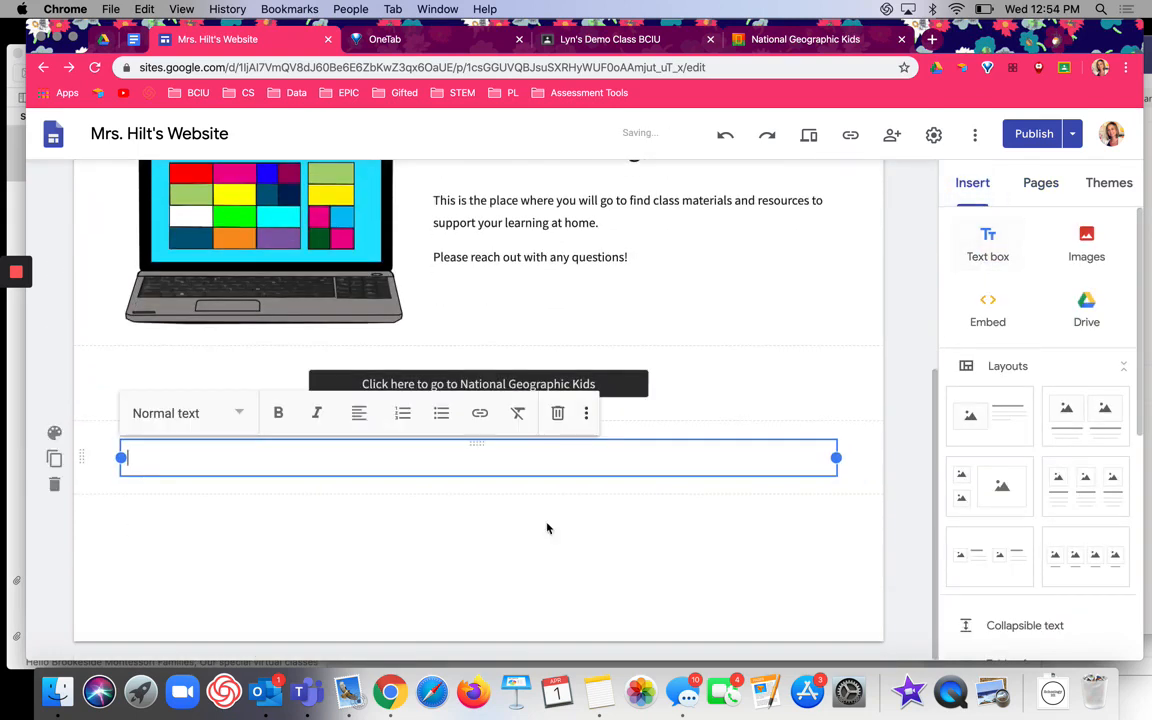
{"action": "type", "text": "bit.ly/ccvirtualfeedback"}
- Format the feedback link text in the new text box with the Title style and centre it
{"action": "key", "text": "super+a"}
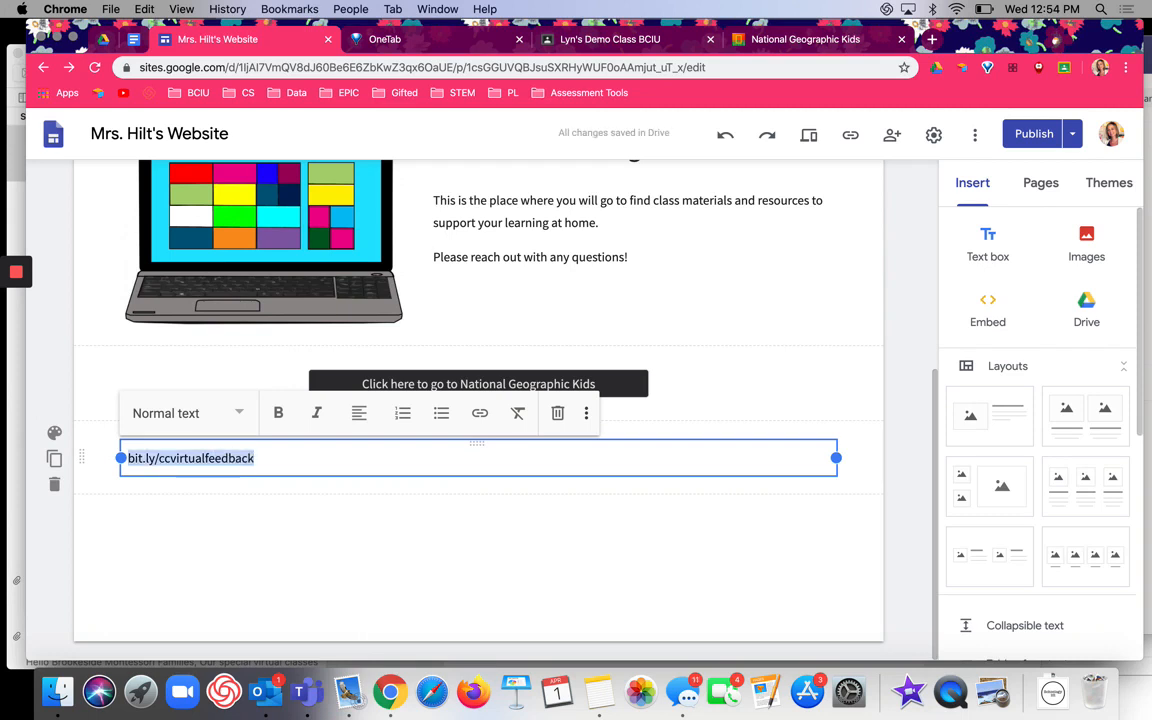
{"action": "left_click", "coordinate": [136, 412]}
{"action": "left_click", "coordinate": [160, 462]}
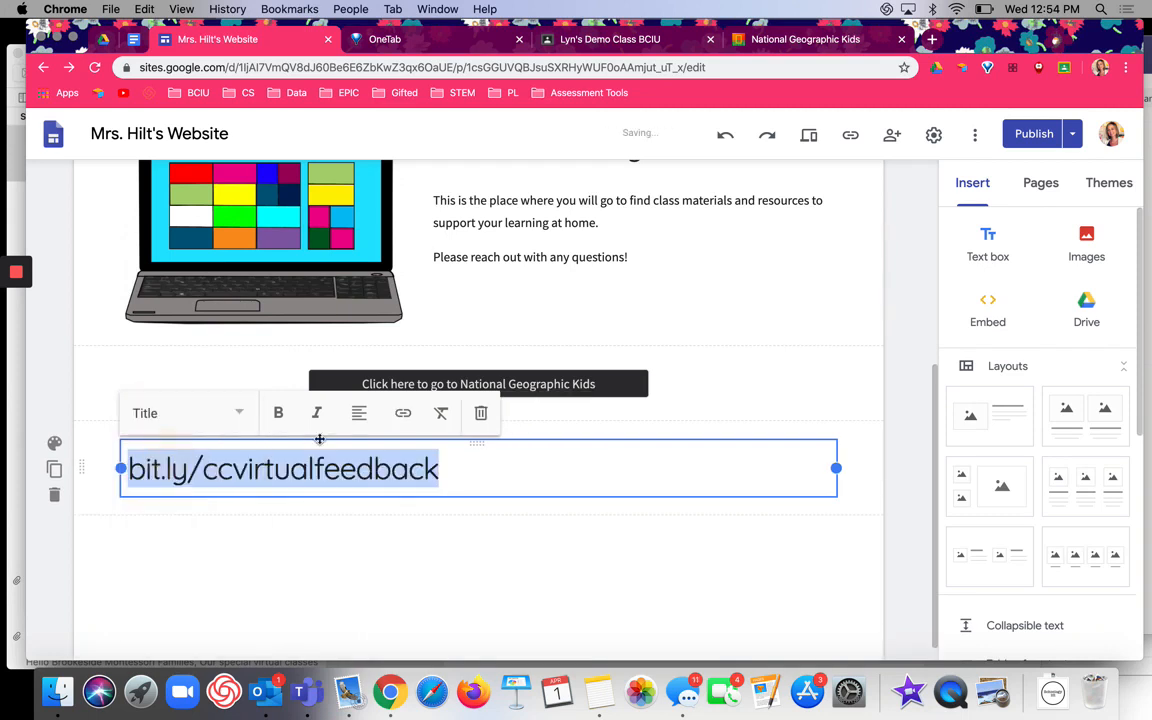
{"action": "left_click", "coordinate": [359, 415]}
{"action": "left_click", "coordinate": [360, 468]}
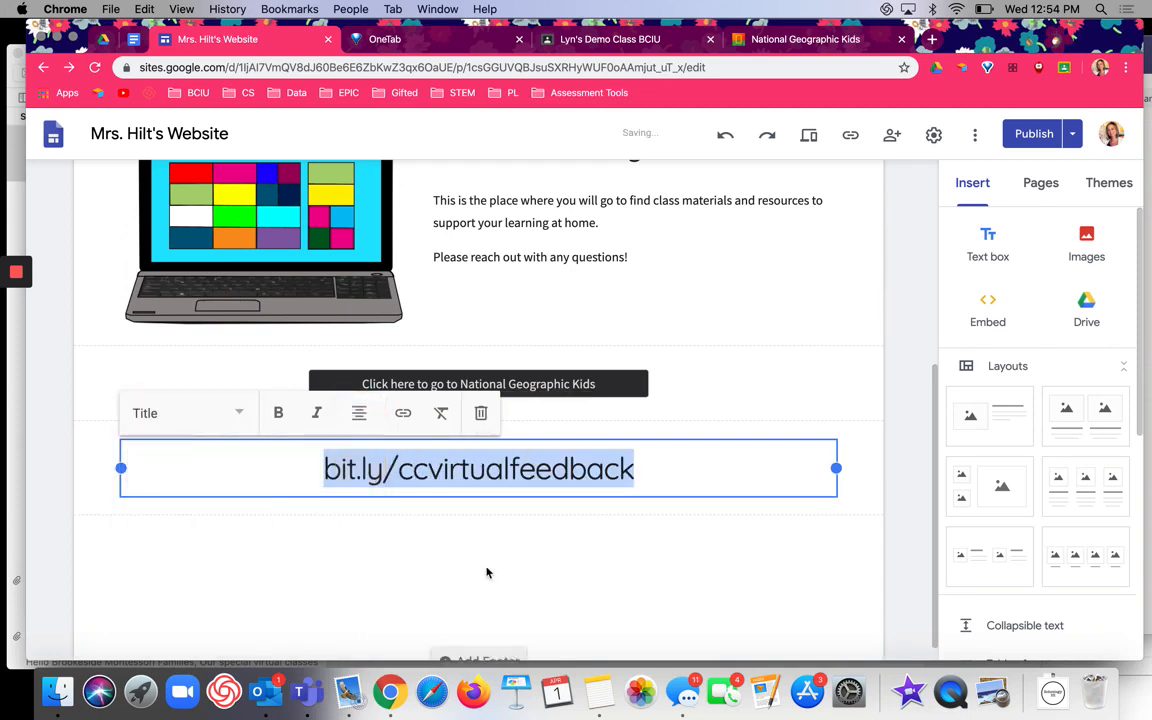
{"action": "left_click", "coordinate": [487, 572]}
{"action": "left_click", "coordinate": [524, 470]}
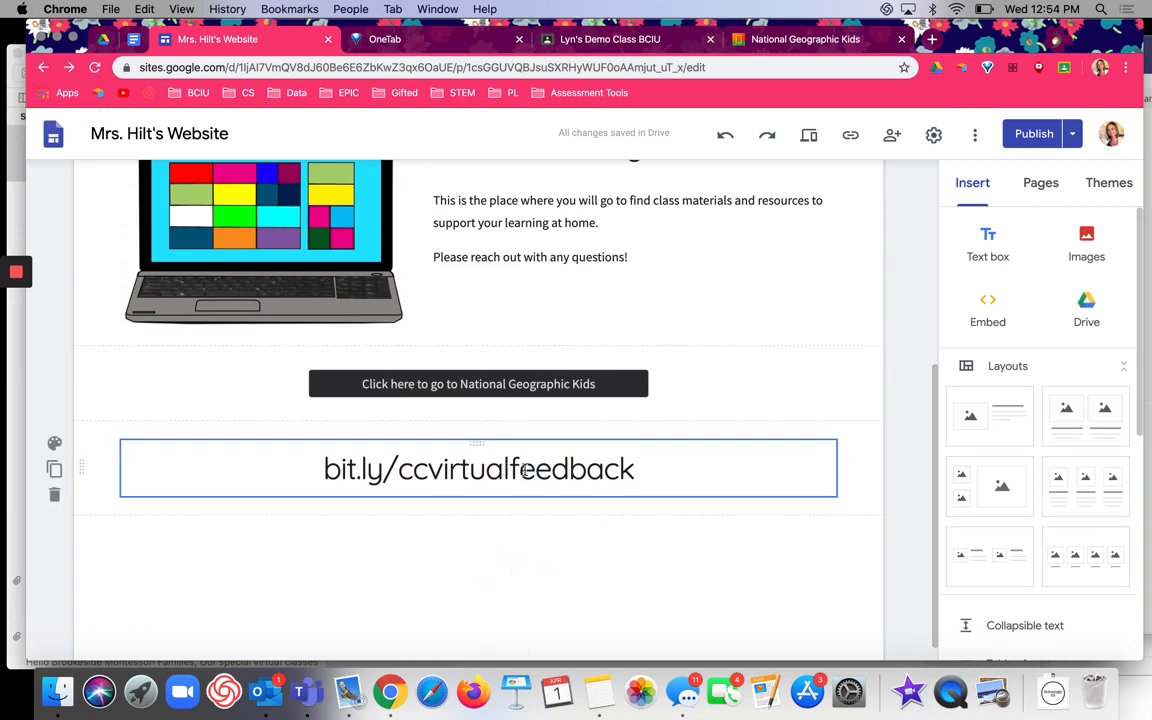
{"action": "triple_click", "coordinate": [530, 470]}
{"action": "left_click", "coordinate": [655, 544]}
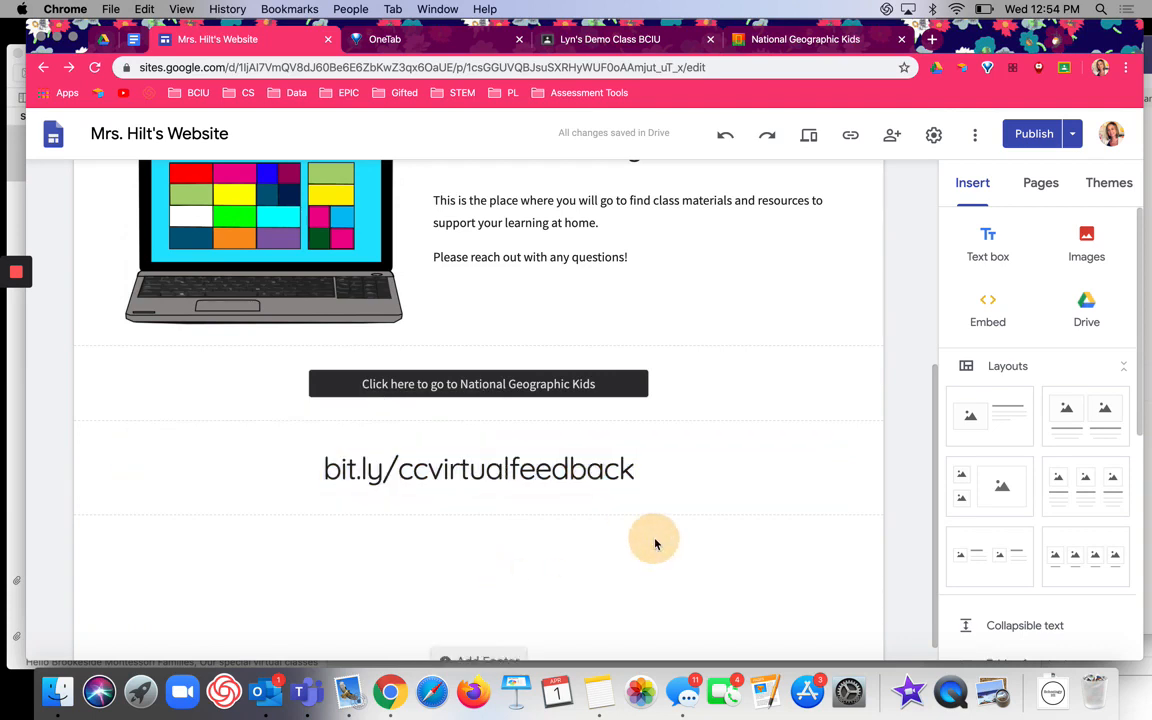